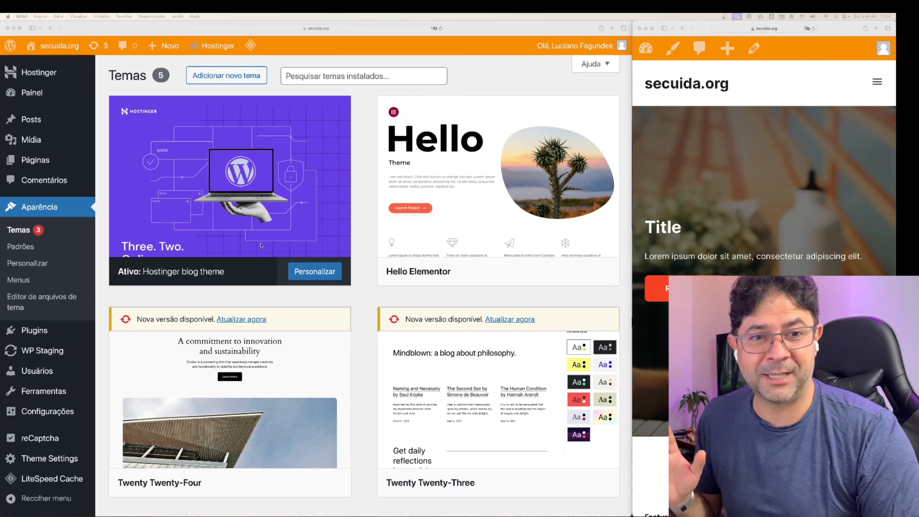
Look over the site's current home page in the narrow preview window, down to the blog posts and back
{"action": "scroll", "coordinate": [690, 230], "scroll_direction": "down", "scroll_amount": 10}
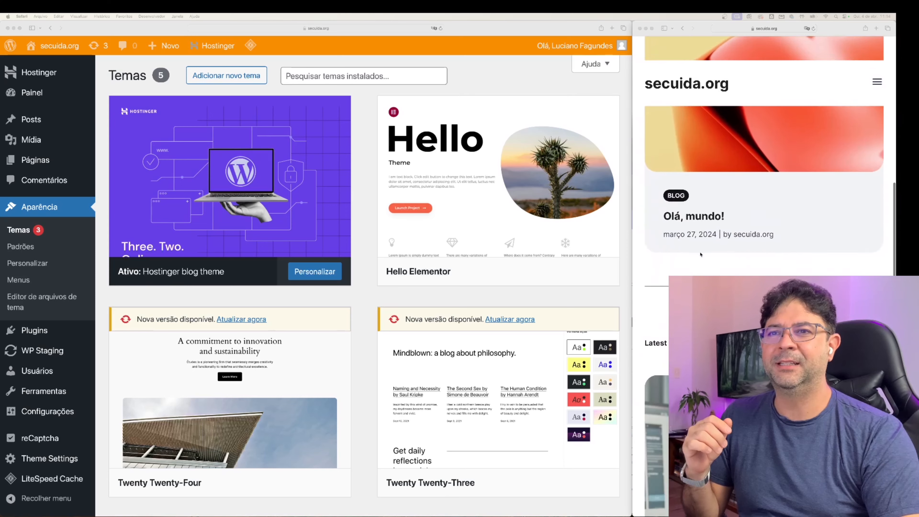
{"action": "scroll", "coordinate": [700, 254], "scroll_direction": "up", "scroll_amount": 10}
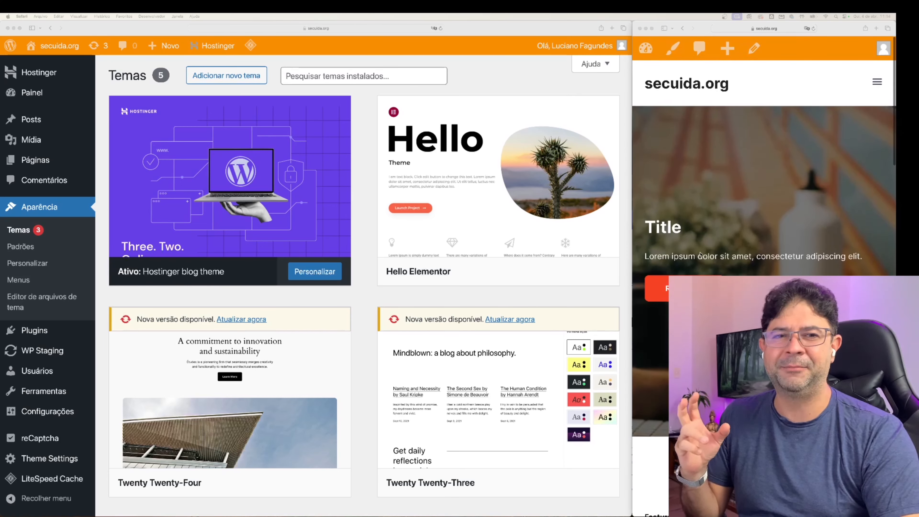
{"action": "scroll", "coordinate": [700, 254], "scroll_direction": "down", "scroll_amount": 2}
{"action": "scroll", "coordinate": [700, 254], "scroll_direction": "up", "scroll_amount": 2}
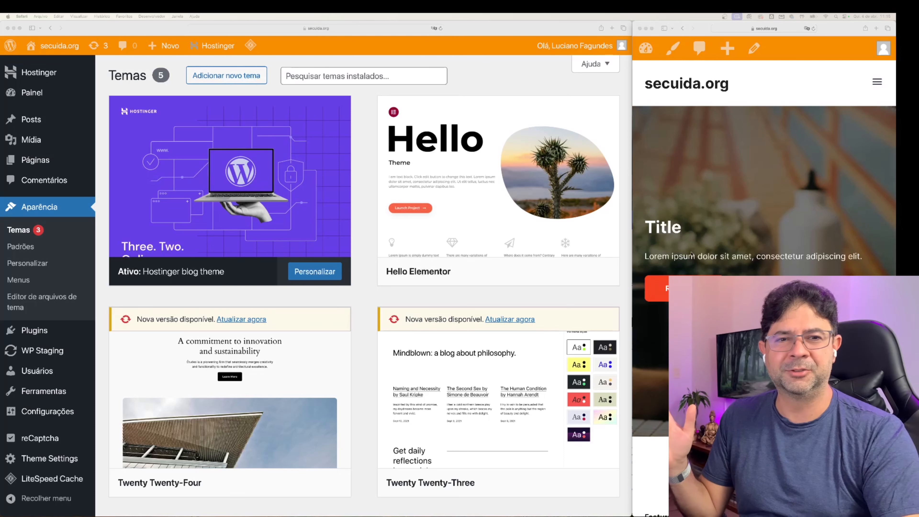
Switch to the Chrome window with the Meu Cantinho reference page, resize it and view its navigation drawer
{"action": "left_click_drag", "start_coordinate": [597, 130], "coordinate": [596, 126]}
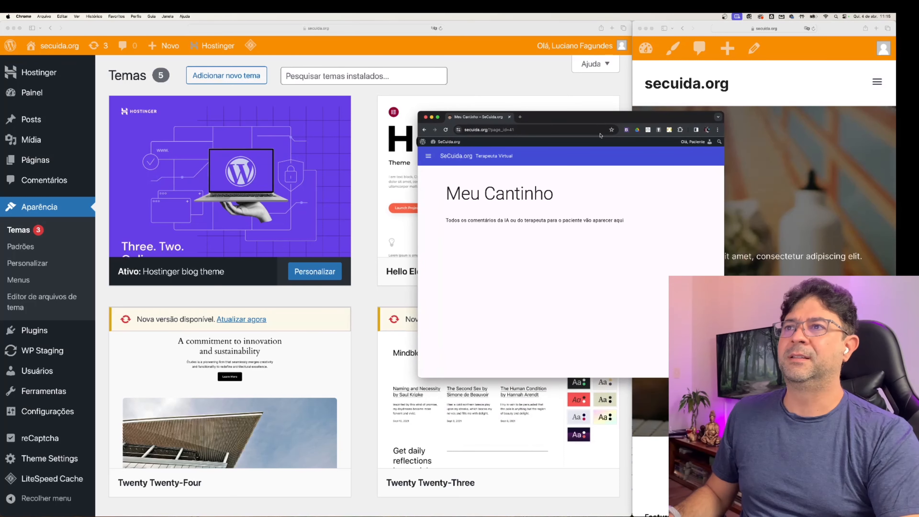
{"action": "left_click_drag", "start_coordinate": [723, 377], "coordinate": [679, 403]}
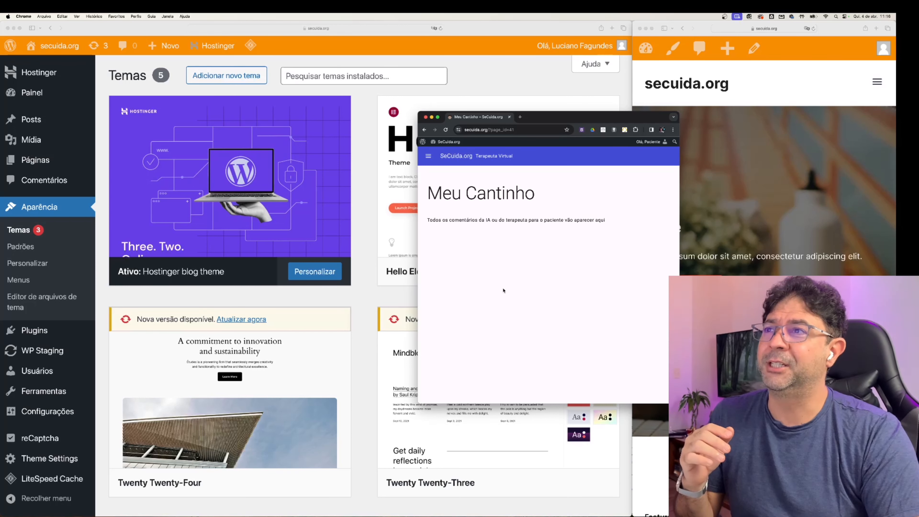
{"action": "left_click", "coordinate": [428, 155]}
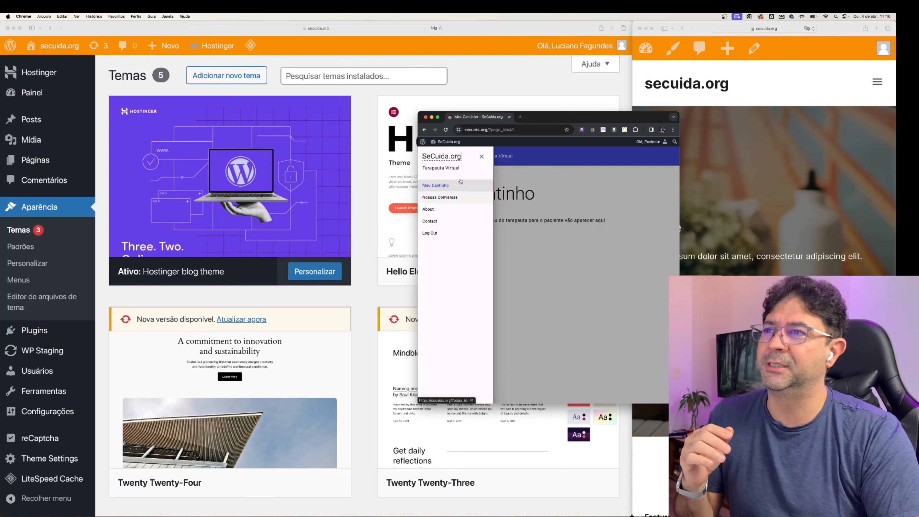
{"action": "left_click", "coordinate": [567, 282]}
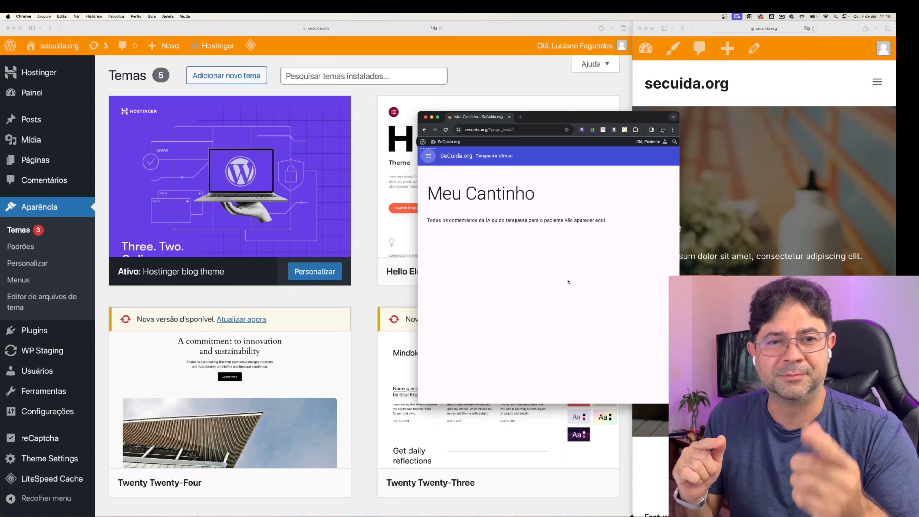
Search the new themes for "material design", and install and activate the Material Design Google theme
{"action": "left_click", "coordinate": [226, 75]}
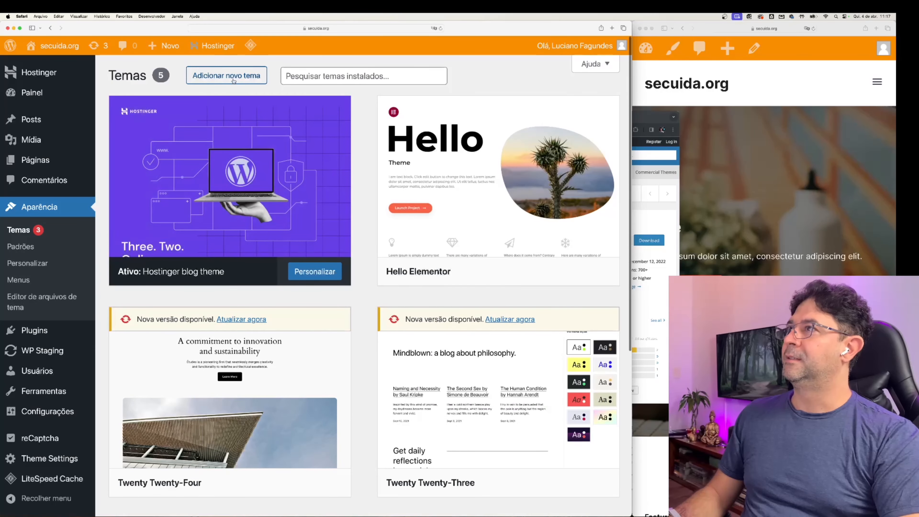
{"action": "left_click", "coordinate": [227, 76]}
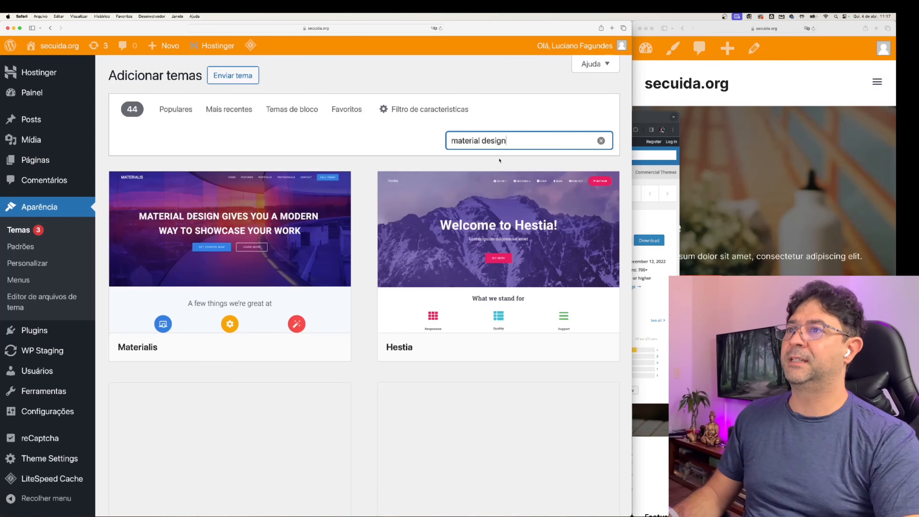
{"action": "scroll", "coordinate": [499, 161], "scroll_direction": "down", "scroll_amount": 5}
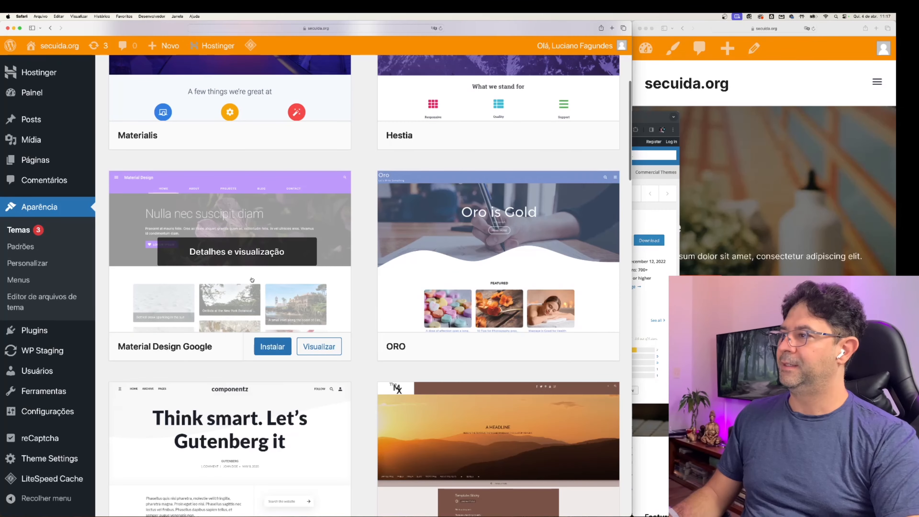
{"action": "left_click", "coordinate": [274, 346]}
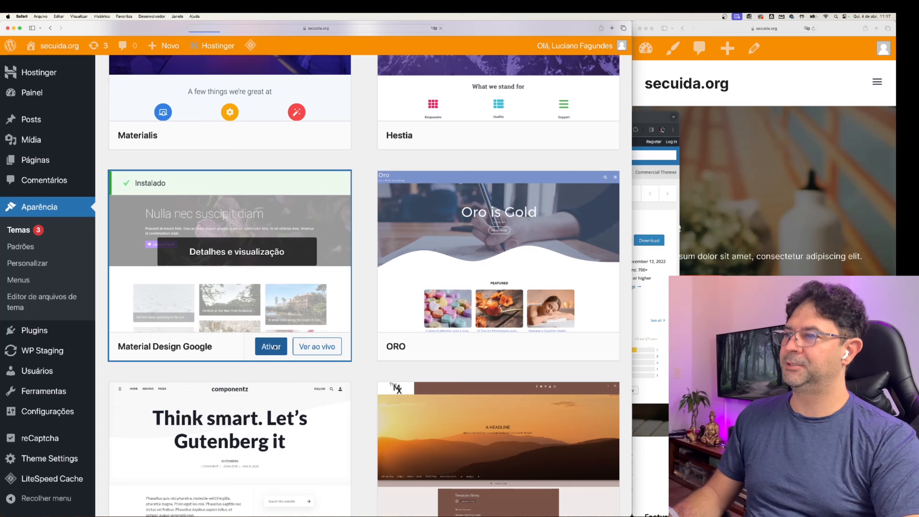
{"action": "left_click", "coordinate": [275, 347]}
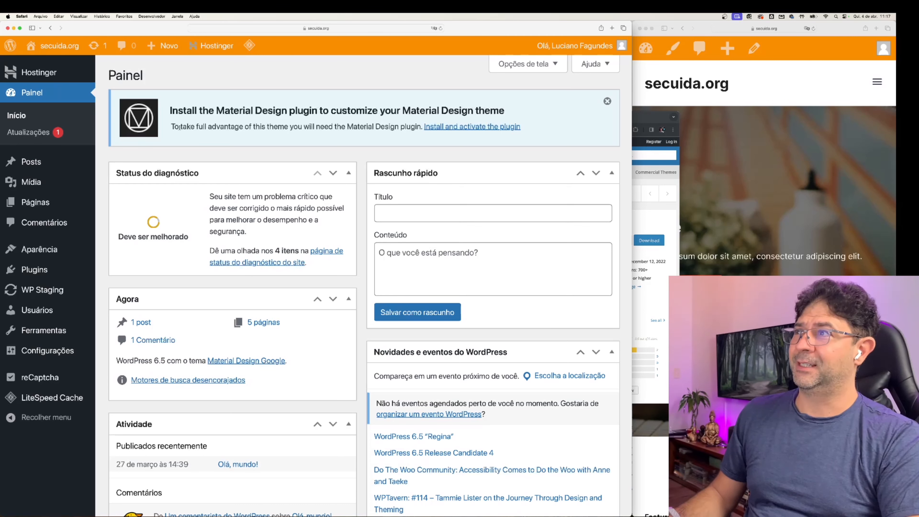
{"action": "left_click_drag", "start_coordinate": [178, 127], "coordinate": [413, 126]}
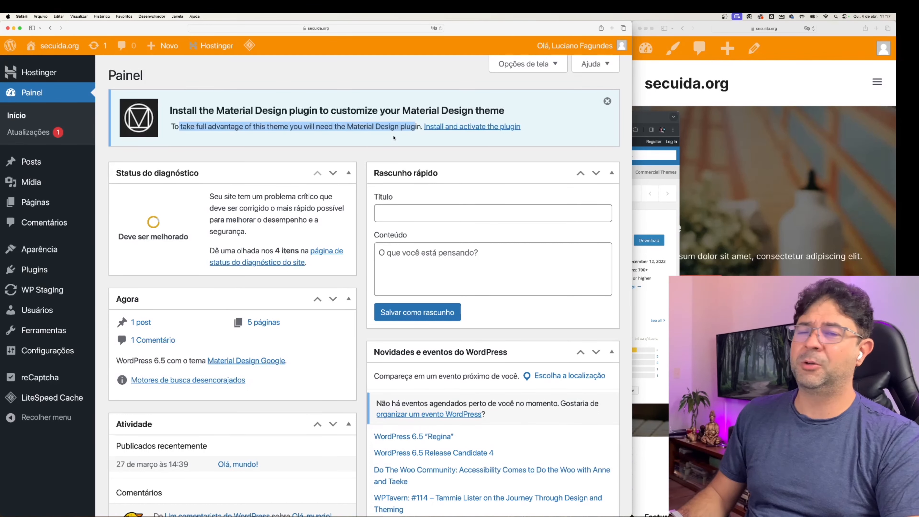
{"action": "left_click", "coordinate": [420, 131]}
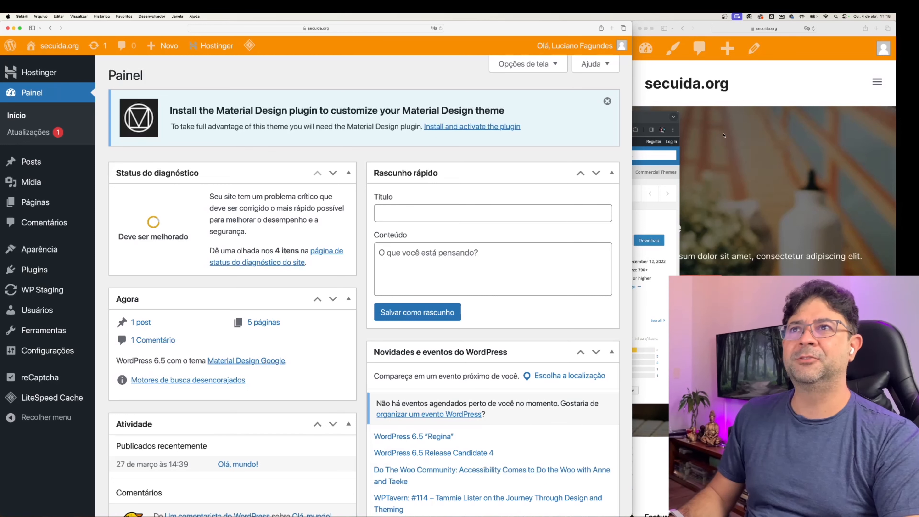
Reload the site preview and check the new theme's Blog page and navigation drawer
{"action": "left_click", "coordinate": [721, 118]}
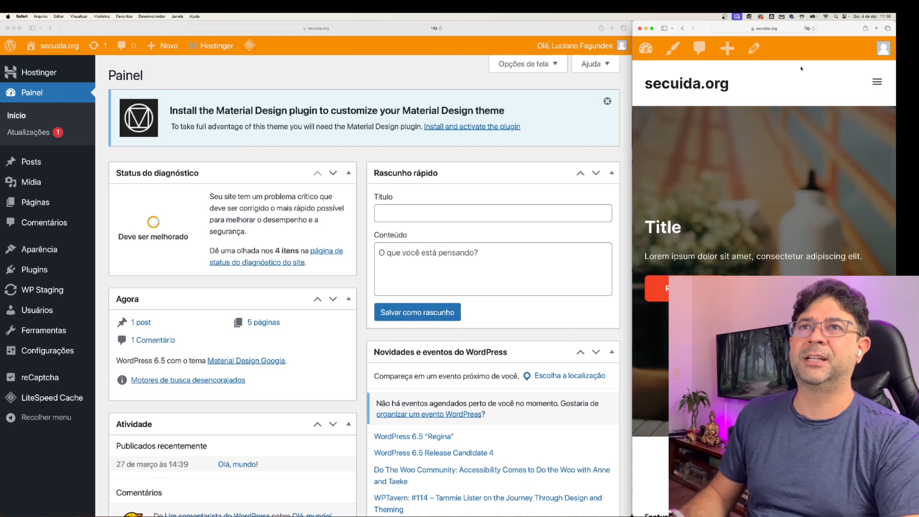
{"action": "left_click", "coordinate": [814, 29]}
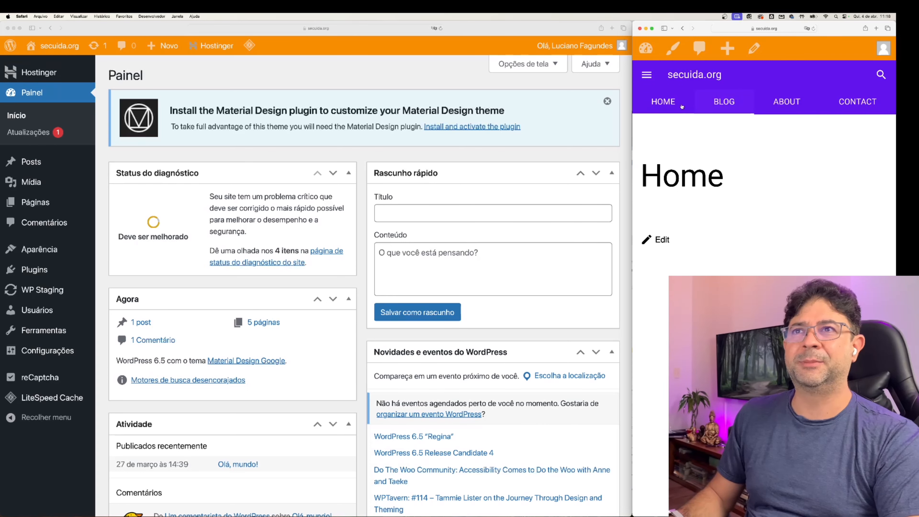
{"action": "left_click", "coordinate": [709, 108]}
{"action": "left_click", "coordinate": [765, 107]}
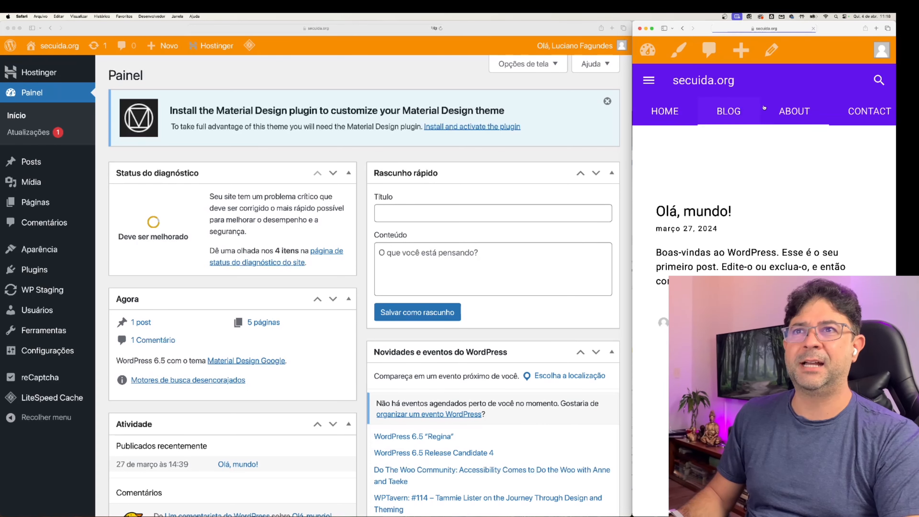
{"action": "left_click", "coordinate": [649, 80]}
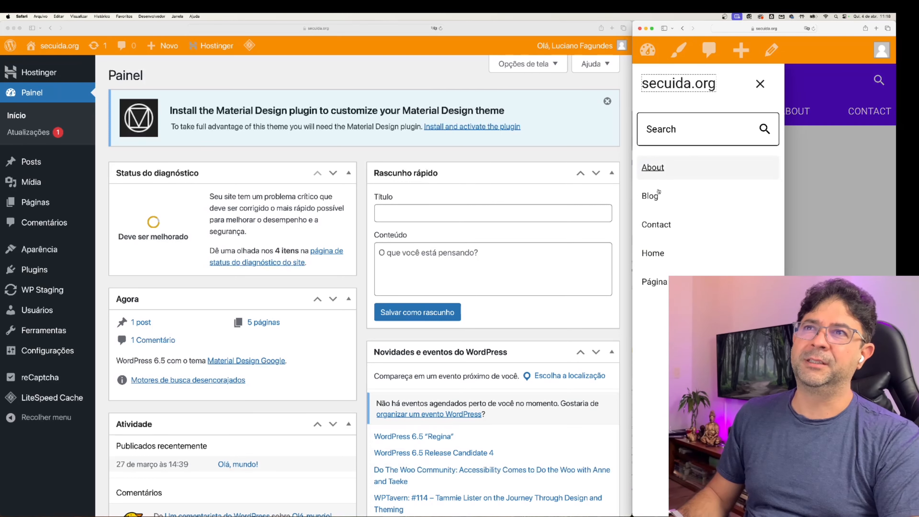
{"action": "left_click", "coordinate": [821, 216]}
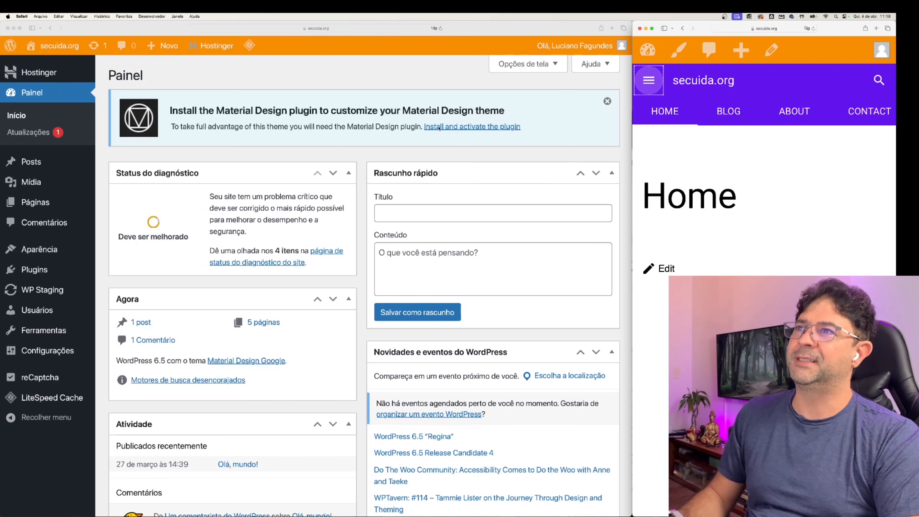
Install and activate the recommended Material Design plugin and go through its setup wizard, including the addons step
{"action": "left_click", "coordinate": [469, 127]}
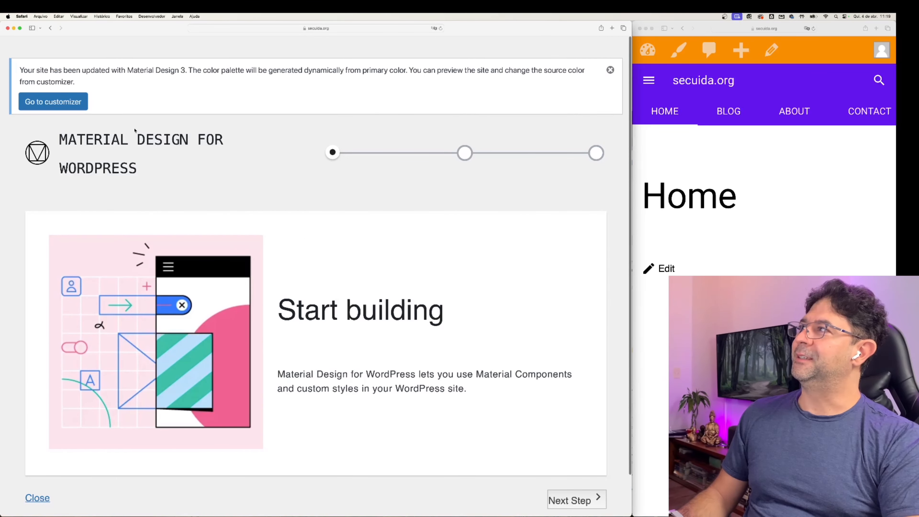
{"action": "scroll", "coordinate": [373, 318], "scroll_direction": "down", "scroll_amount": 3}
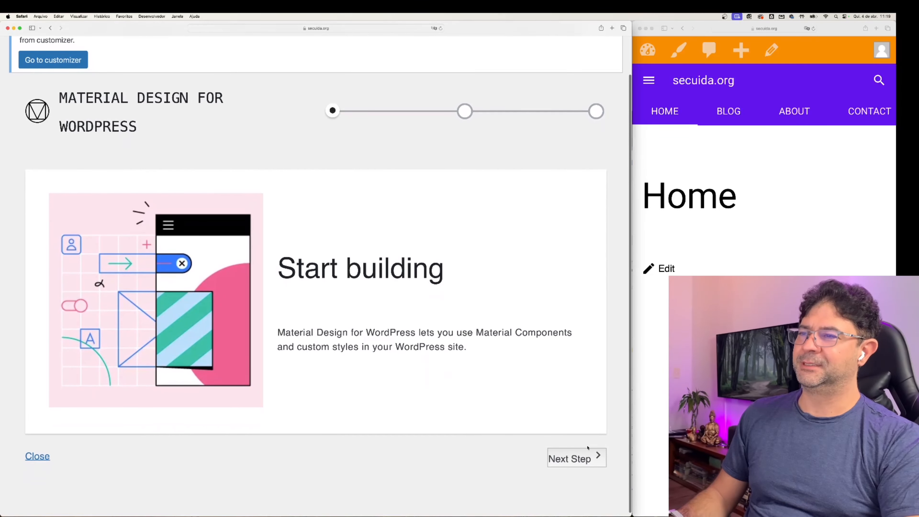
{"action": "left_click", "coordinate": [572, 459]}
{"action": "scroll", "coordinate": [524, 427], "scroll_direction": "down", "scroll_amount": 5}
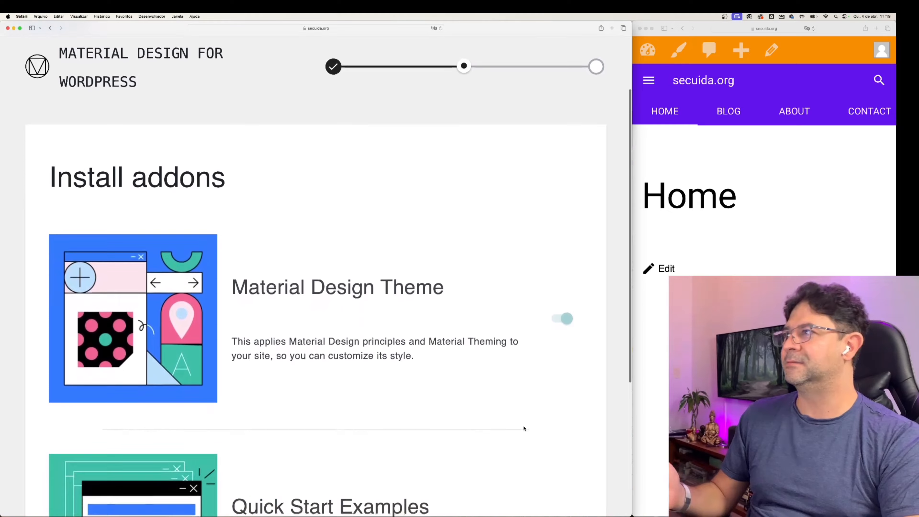
{"action": "scroll", "coordinate": [524, 429], "scroll_direction": "down", "scroll_amount": 10}
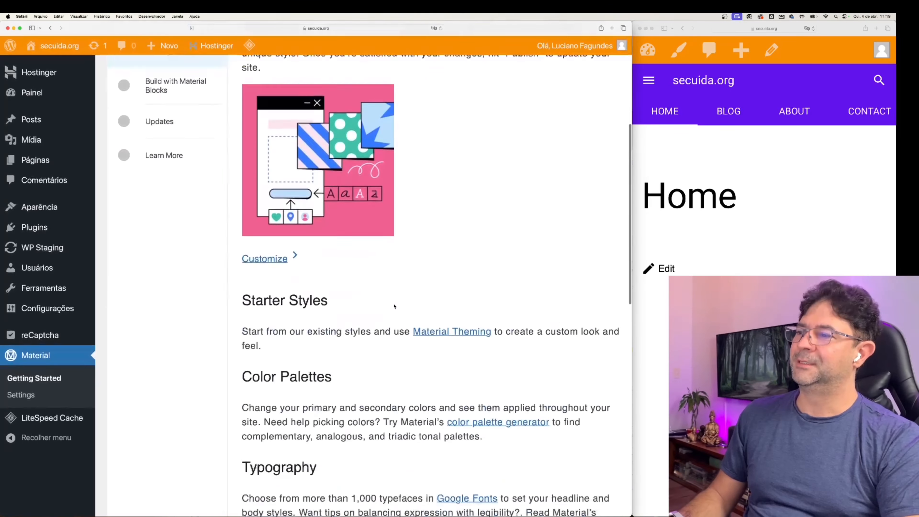
Skim the plugin's Getting Started page and dismiss the cache-cleared and Material Design 3 update notices
{"action": "scroll", "coordinate": [394, 306], "scroll_direction": "down", "scroll_amount": 6}
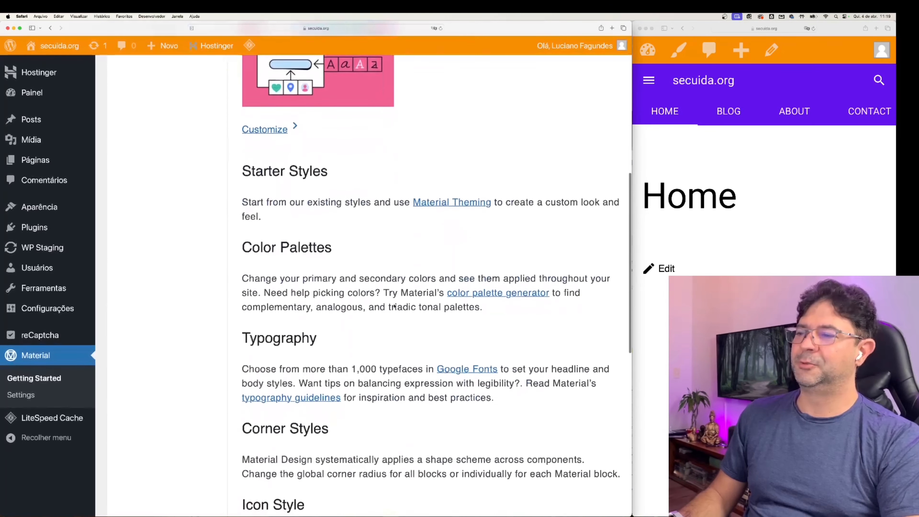
{"action": "scroll", "coordinate": [394, 306], "scroll_direction": "up", "scroll_amount": 10}
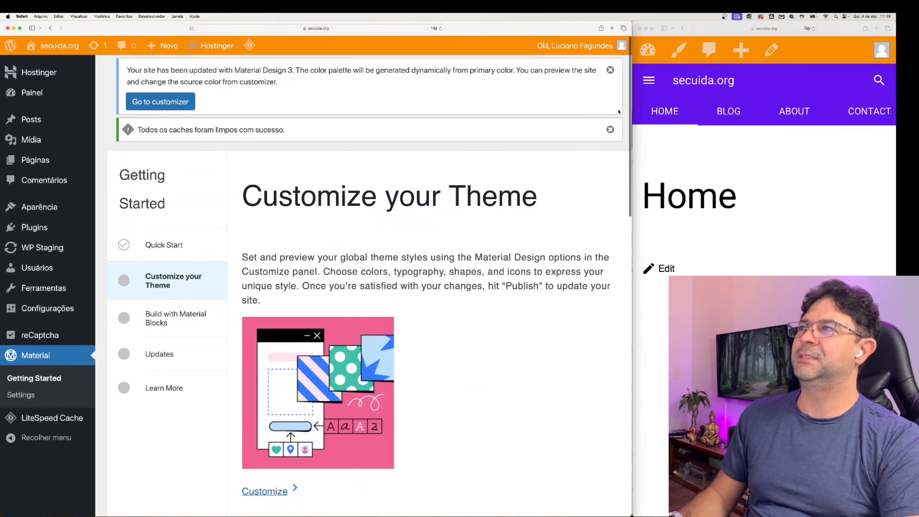
{"action": "left_click", "coordinate": [610, 130]}
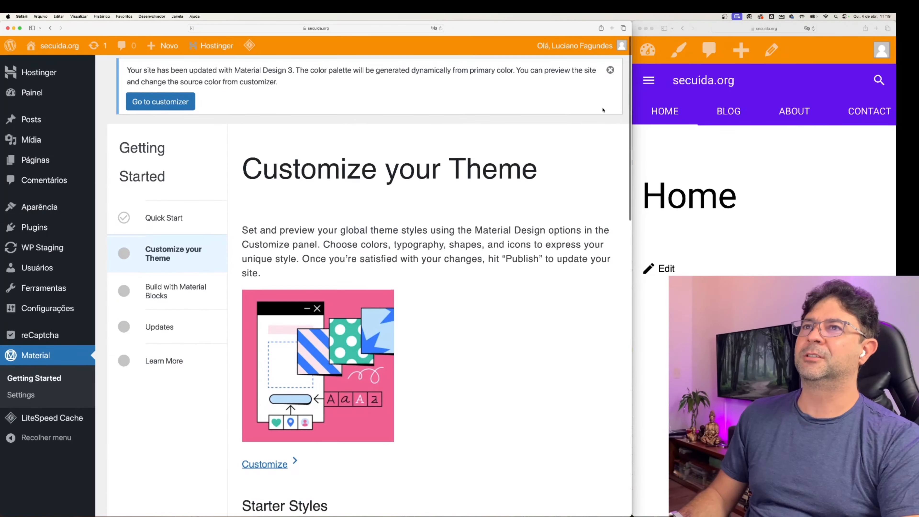
{"action": "left_click", "coordinate": [610, 72]}
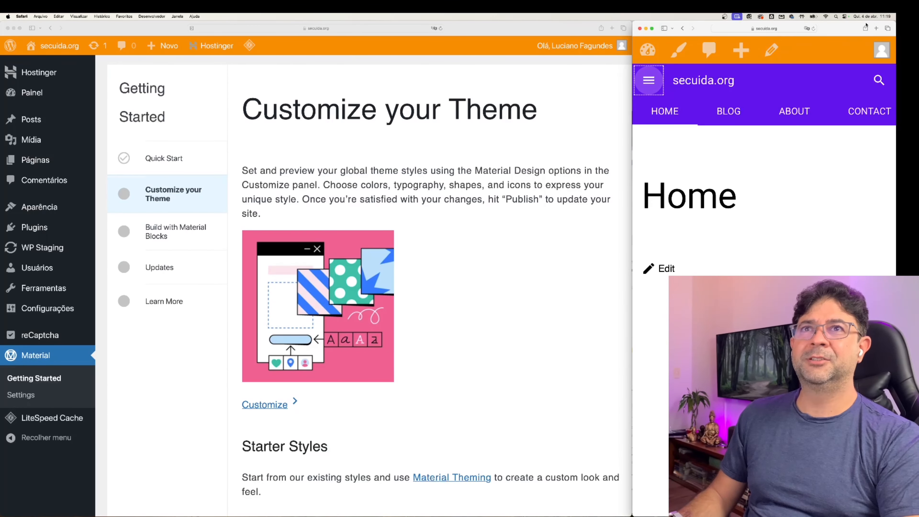
Reload the site preview and open the dashboard's menu editor to examine the structure of Menu 1
{"action": "left_click", "coordinate": [814, 29]}
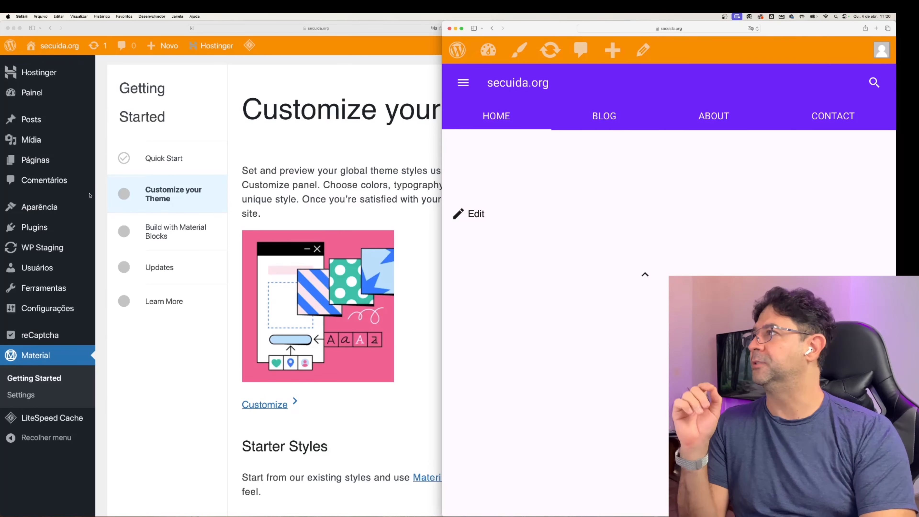
{"action": "left_click", "coordinate": [112, 169]}
{"action": "left_click", "coordinate": [37, 210]}
{"action": "scroll", "coordinate": [404, 322], "scroll_direction": "down", "scroll_amount": 5}
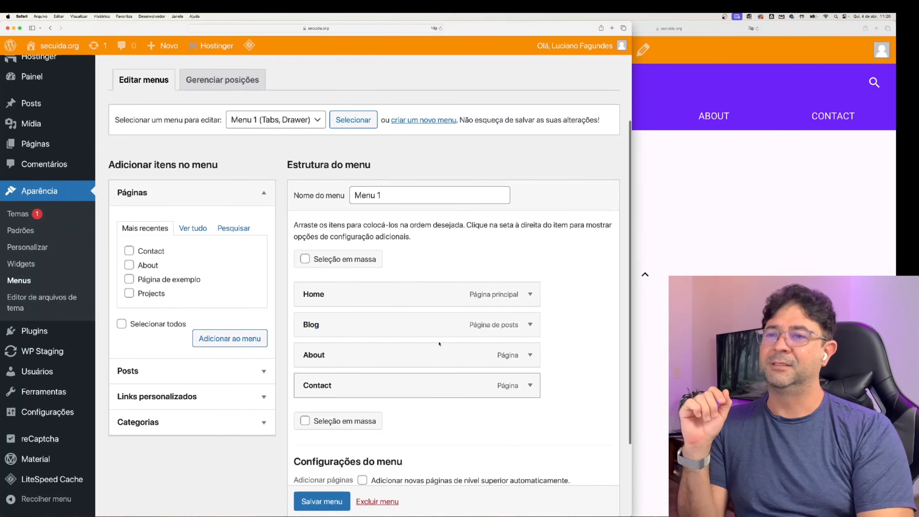
Narrow the site preview window to mobile width and check the menu items in its navigation drawer
{"action": "left_click", "coordinate": [651, 319]}
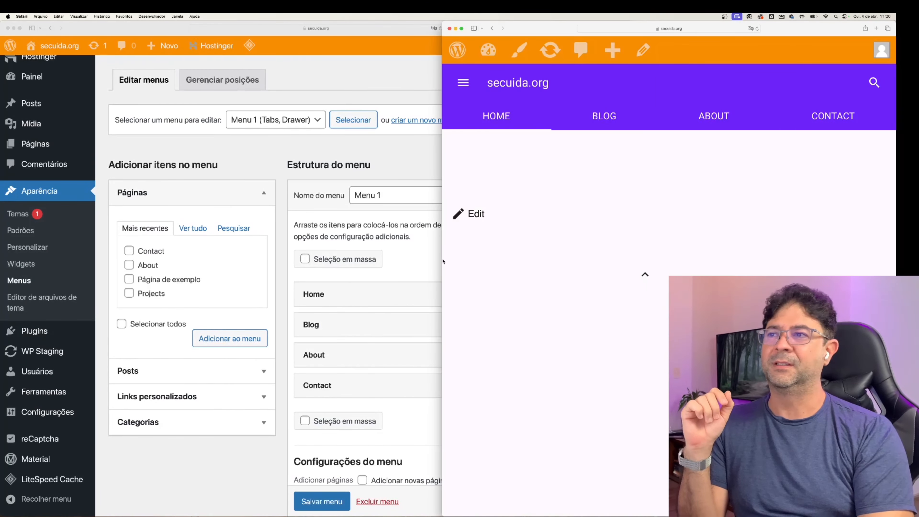
{"action": "left_click_drag", "start_coordinate": [442, 258], "coordinate": [632, 253]}
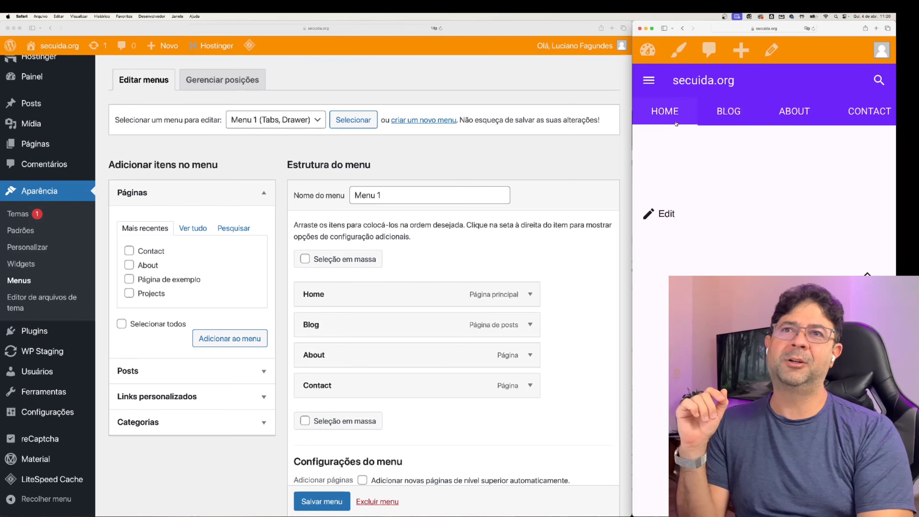
{"action": "left_click", "coordinate": [650, 81]}
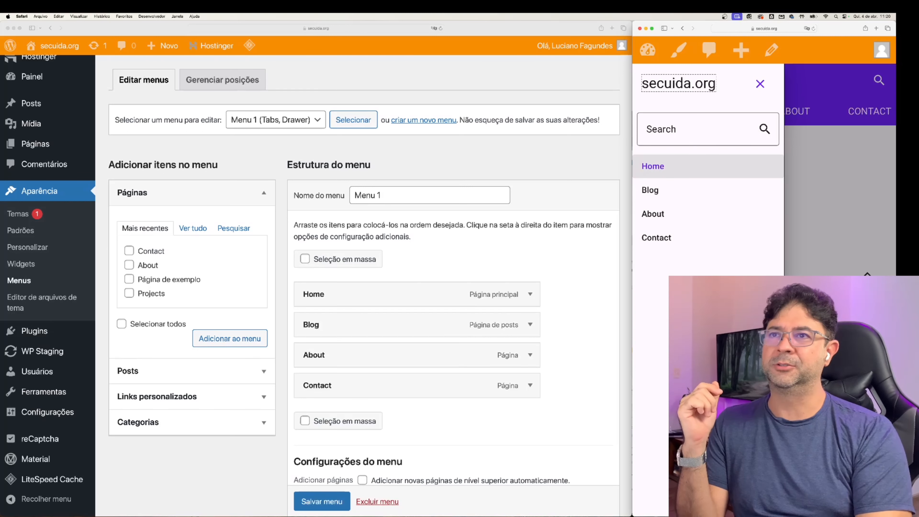
{"action": "left_click", "coordinate": [859, 267]}
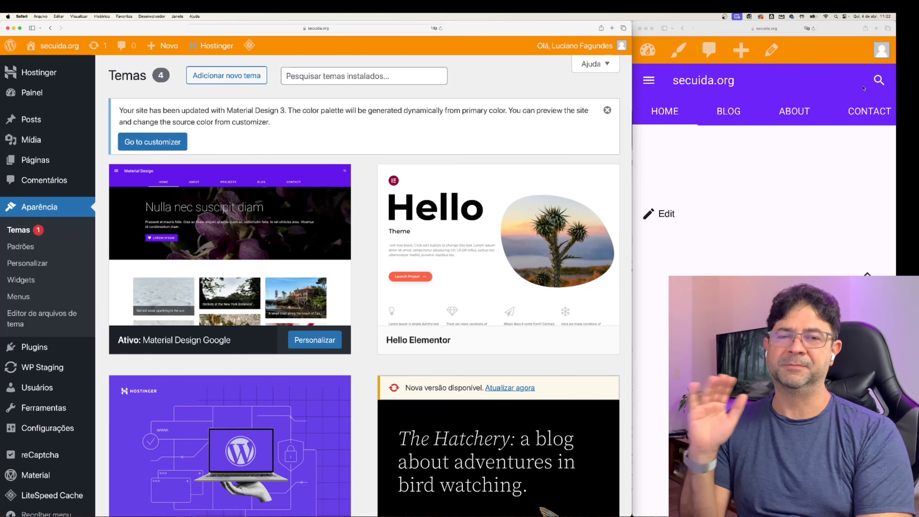
Open the customizer for the active Material Design Google theme from the installed themes
{"action": "left_click", "coordinate": [20, 230]}
{"action": "mouse_move", "coordinate": [243, 256]}
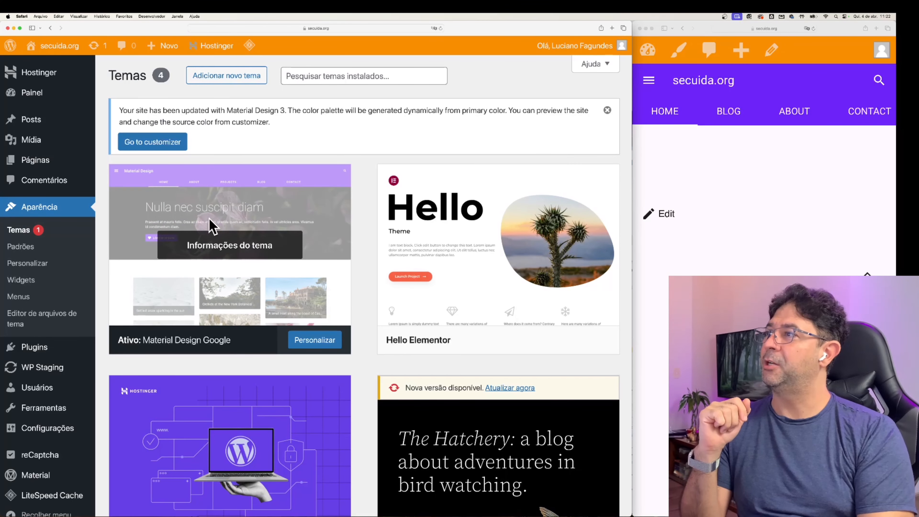
{"action": "left_click", "coordinate": [311, 341]}
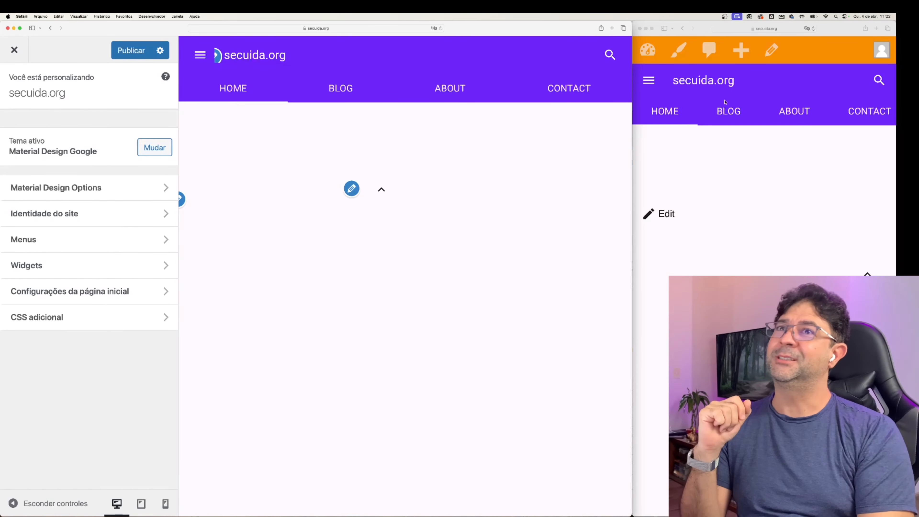
Turn off the search display in the top app bar through the theme's Top app bar & Footer options
{"action": "left_click", "coordinate": [91, 188]}
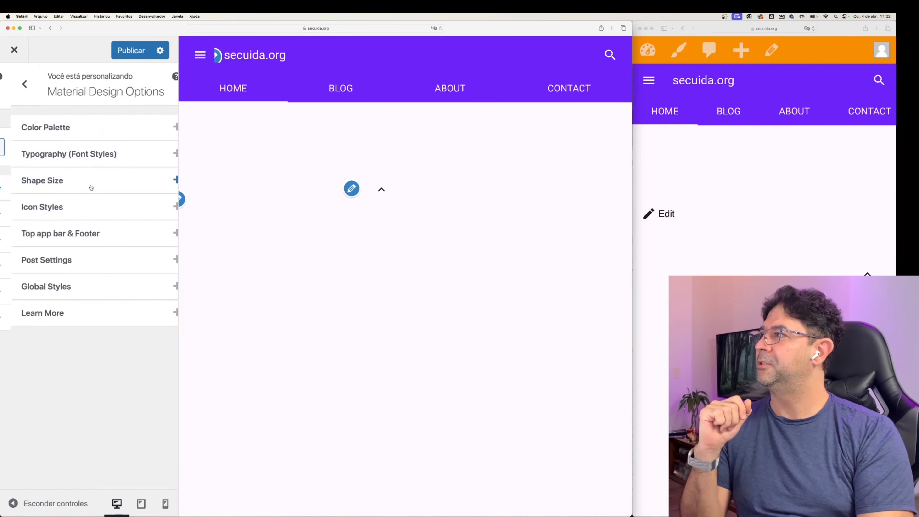
{"action": "left_click", "coordinate": [84, 234]}
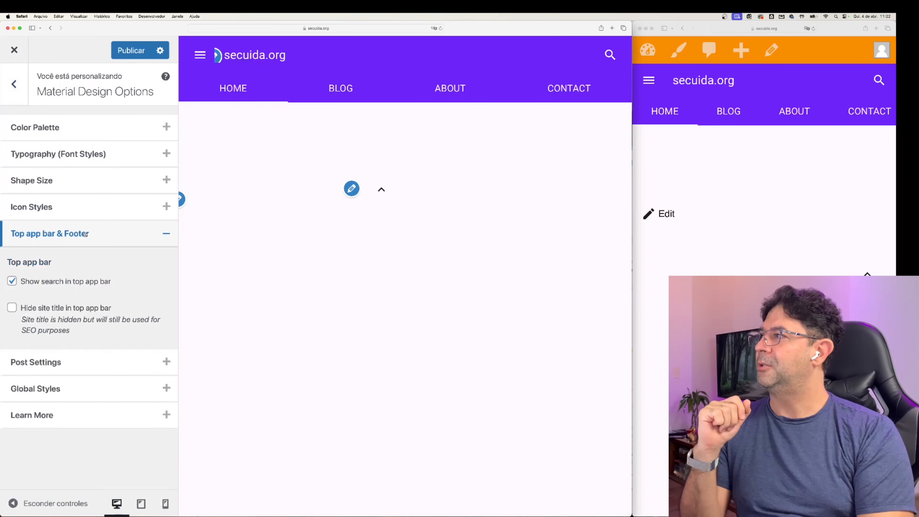
{"action": "scroll", "coordinate": [52, 276], "scroll_direction": "down", "scroll_amount": 1}
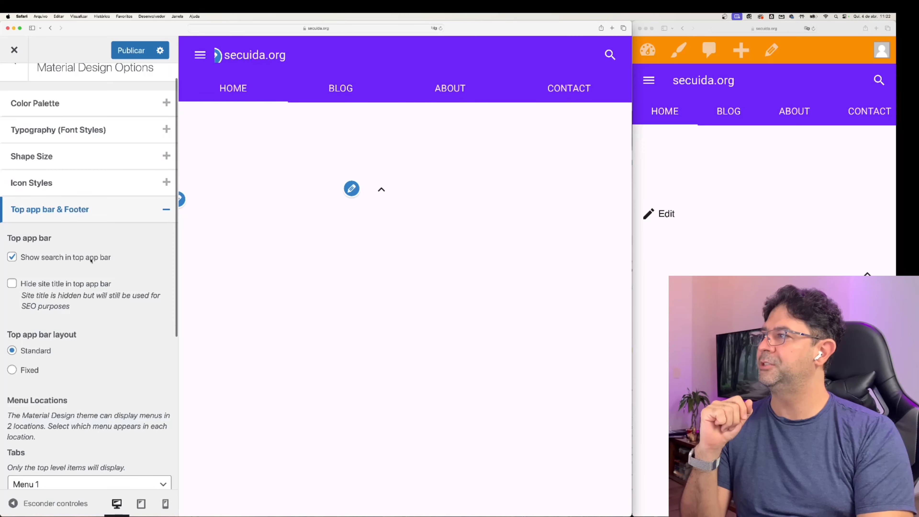
{"action": "left_click", "coordinate": [13, 257]}
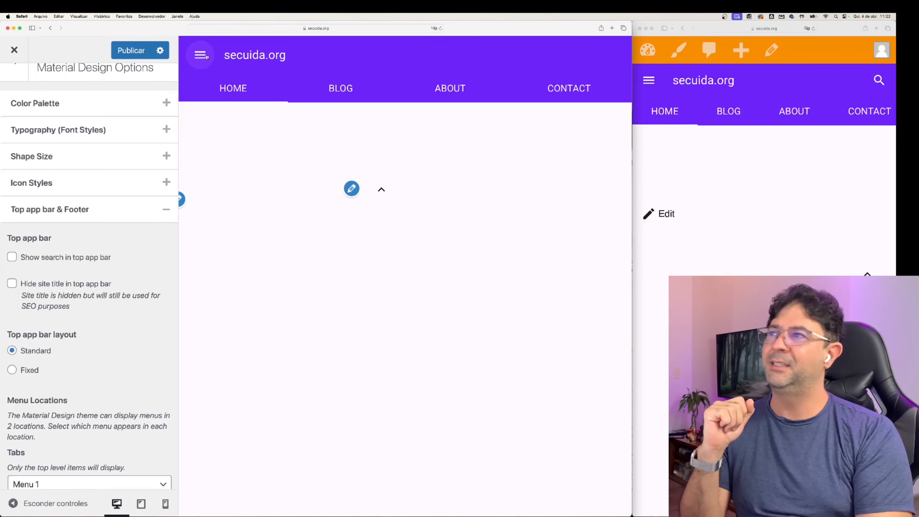
Open the navigation drawer in the site preview and inspect its search field to identify the class of the enclosing form
{"action": "left_click", "coordinate": [700, 156]}
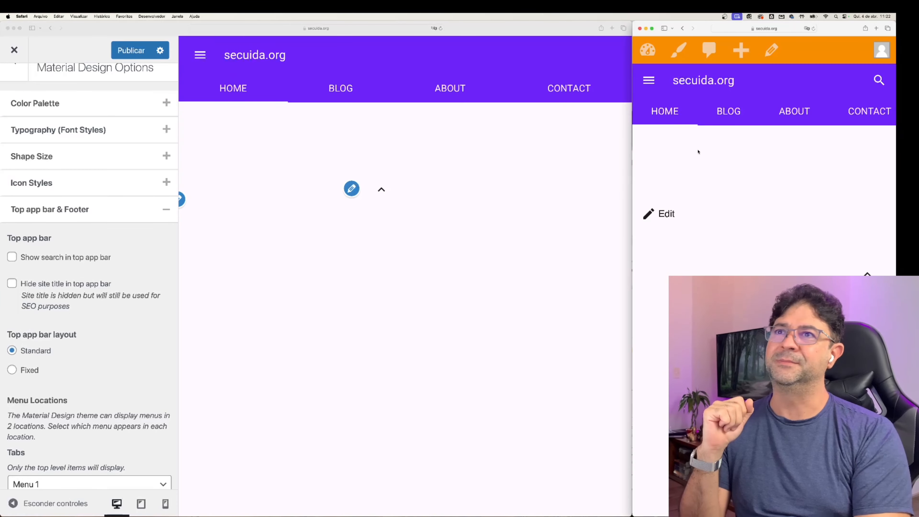
{"action": "left_click", "coordinate": [649, 82]}
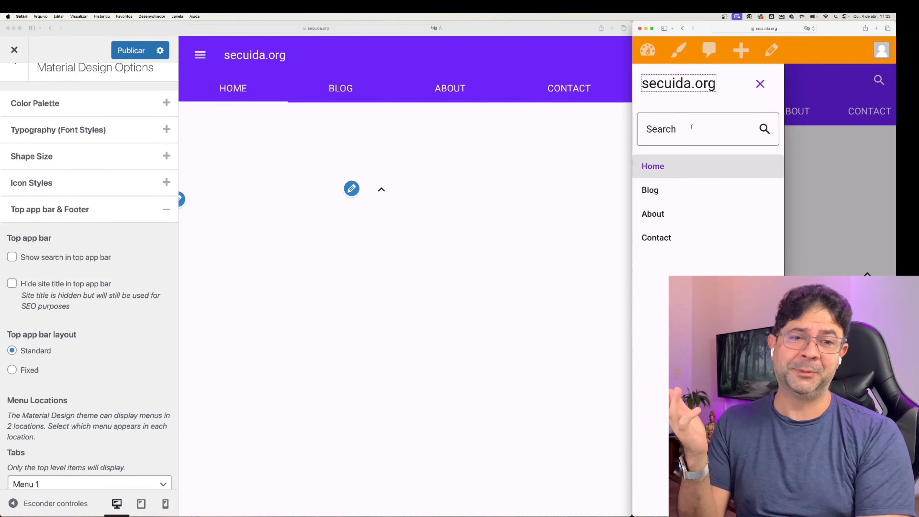
{"action": "right_click", "coordinate": [692, 128]}
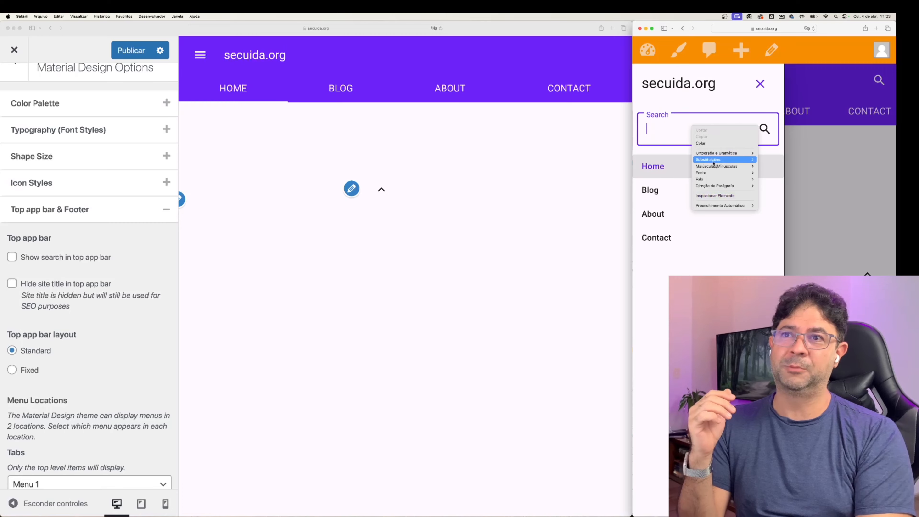
{"action": "left_click", "coordinate": [717, 197]}
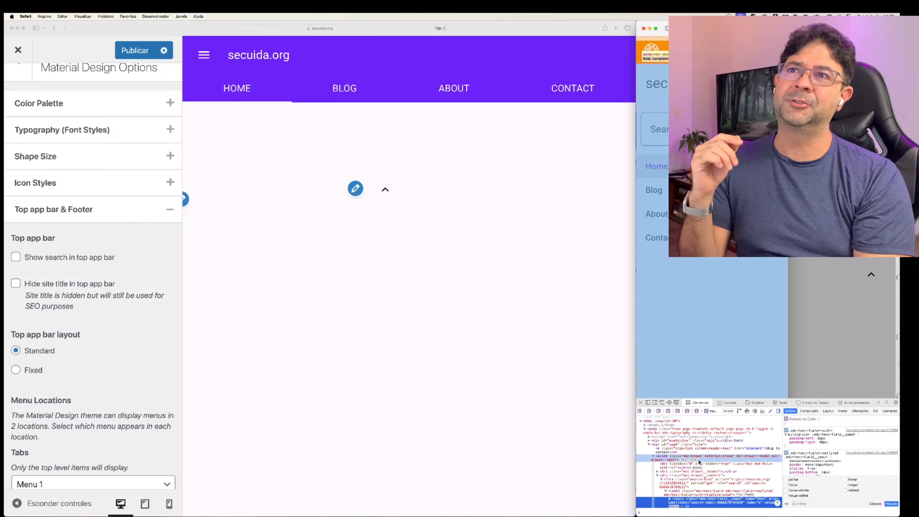
{"action": "left_click", "coordinate": [694, 482]}
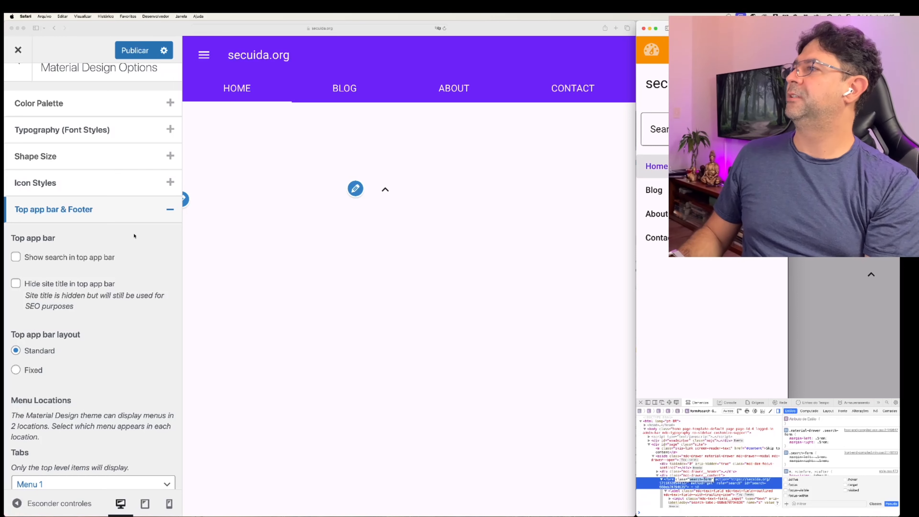
Add a rule to the theme's additional CSS that sets .search-form to display:none
{"action": "left_click", "coordinate": [109, 210]}
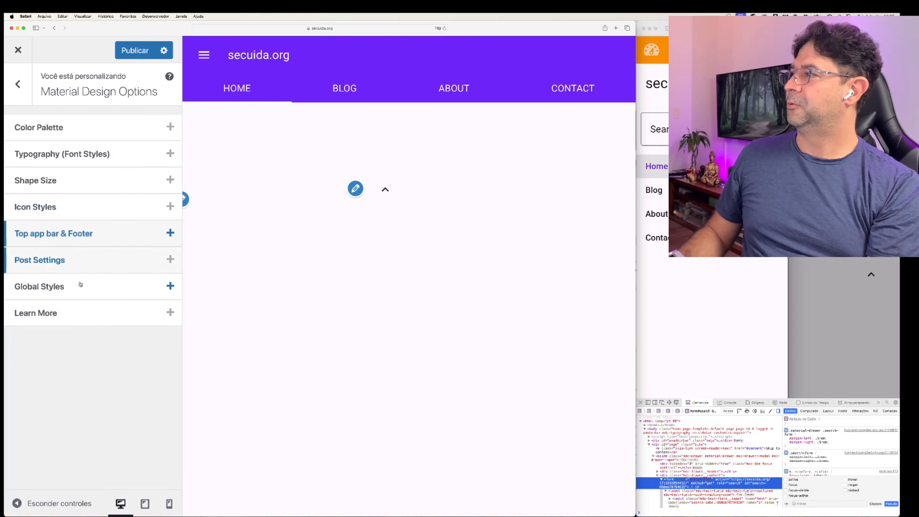
{"action": "left_click", "coordinate": [18, 84]}
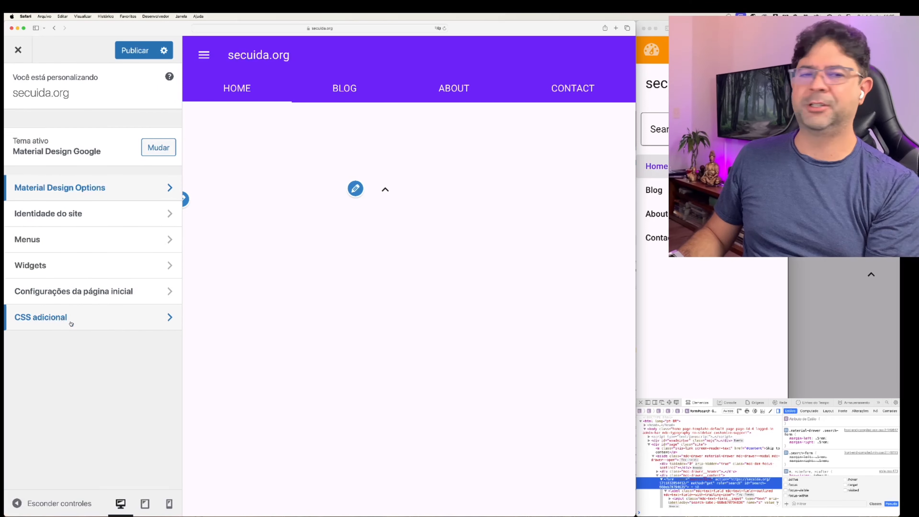
{"action": "left_click", "coordinate": [45, 317]}
{"action": "key", "text": "Return"}
{"action": "key", "text": "Return"}
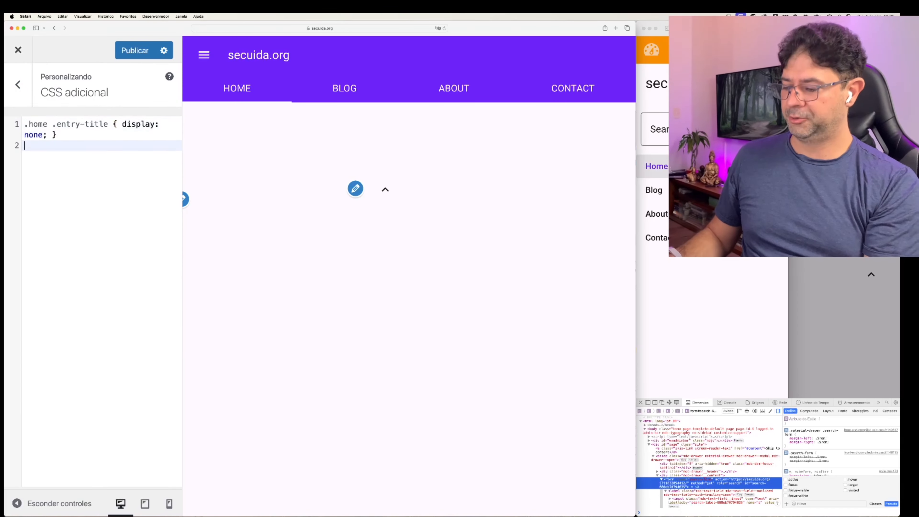
{"action": "type", "text": ".search-form"}
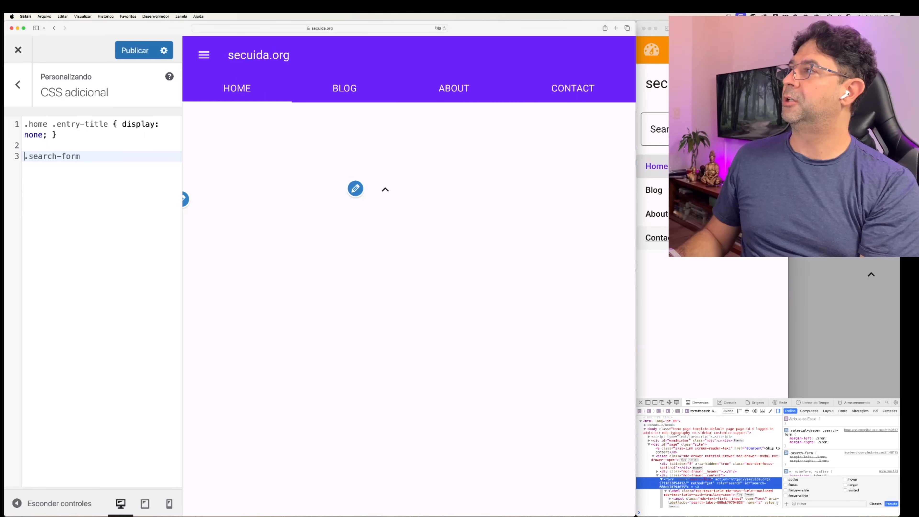
{"action": "key", "text": "shift+Right"}
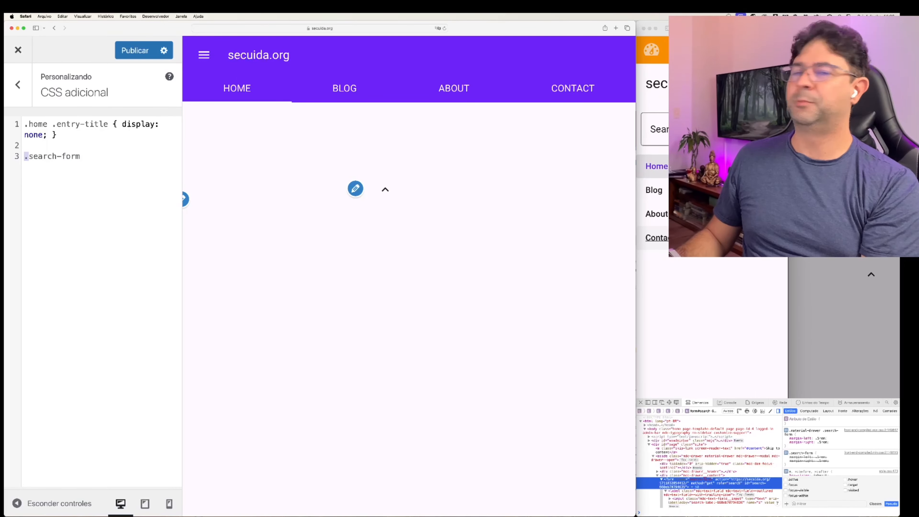
{"action": "left_click", "coordinate": [80, 157]}
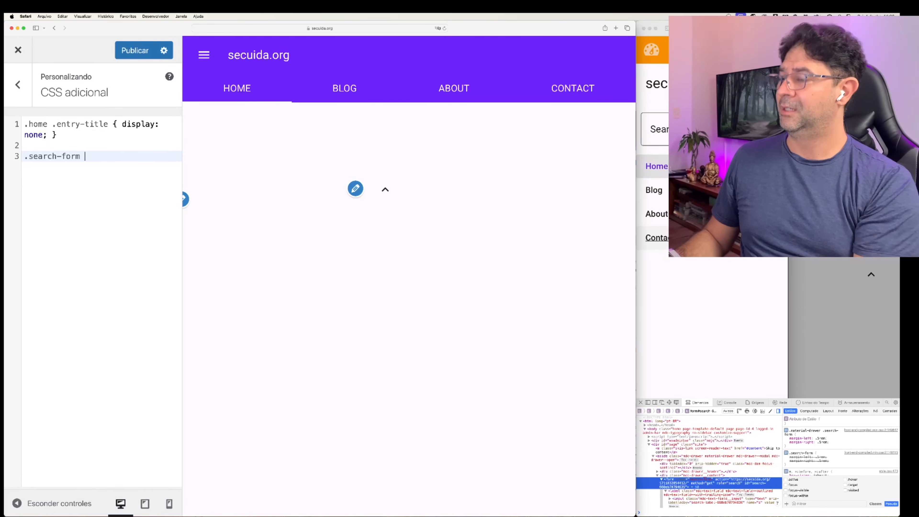
{"action": "type", "text": "{"}
{"action": "key", "text": "Return"}
{"action": "type", "text": "displ"}
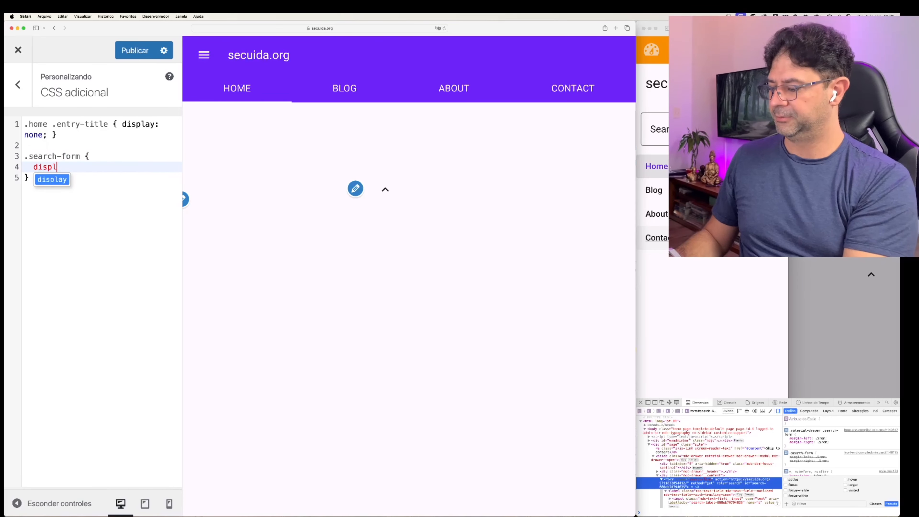
{"action": "type", "text": "ay:none"}
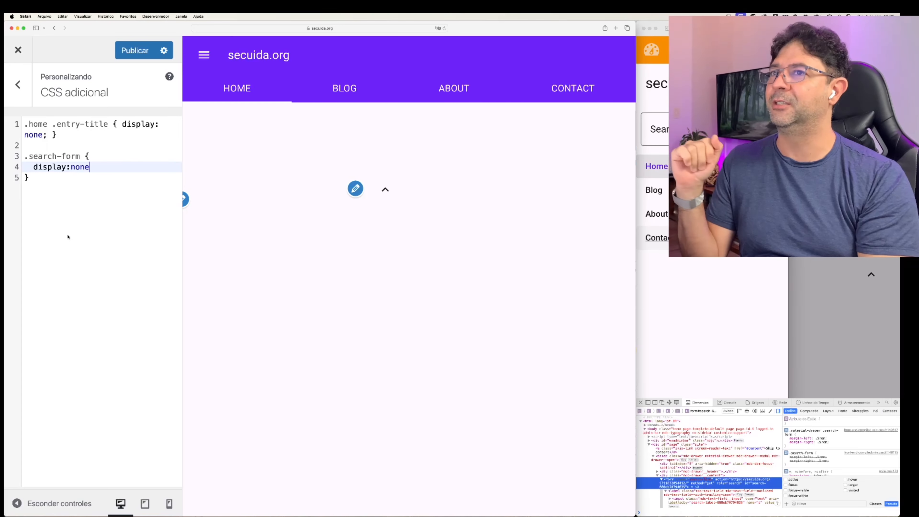
Publish the customizer changes, then reload the site preview and check its navigation drawer
{"action": "left_click", "coordinate": [135, 51]}
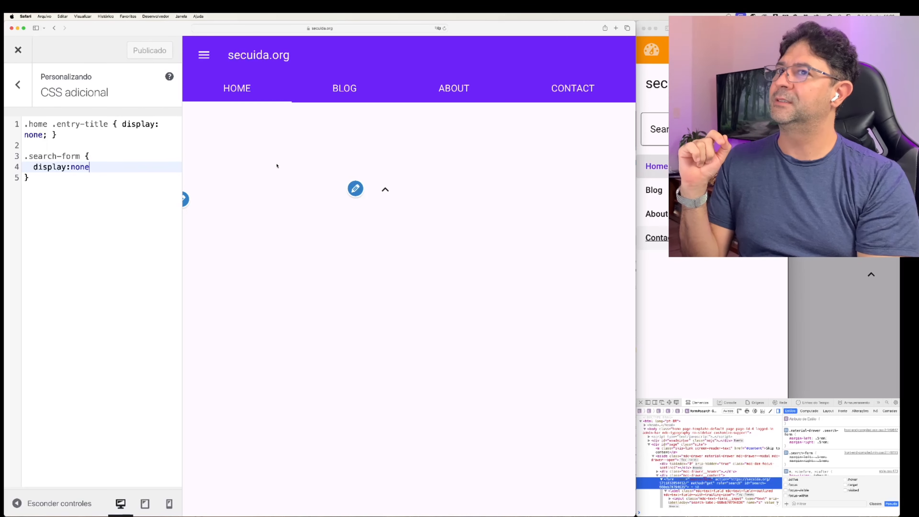
{"action": "left_click", "coordinate": [814, 29]}
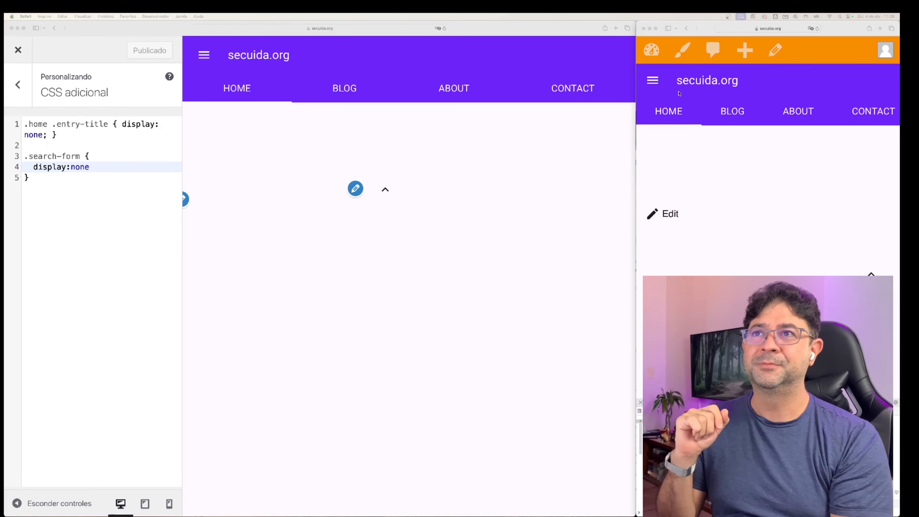
{"action": "left_click", "coordinate": [653, 80]}
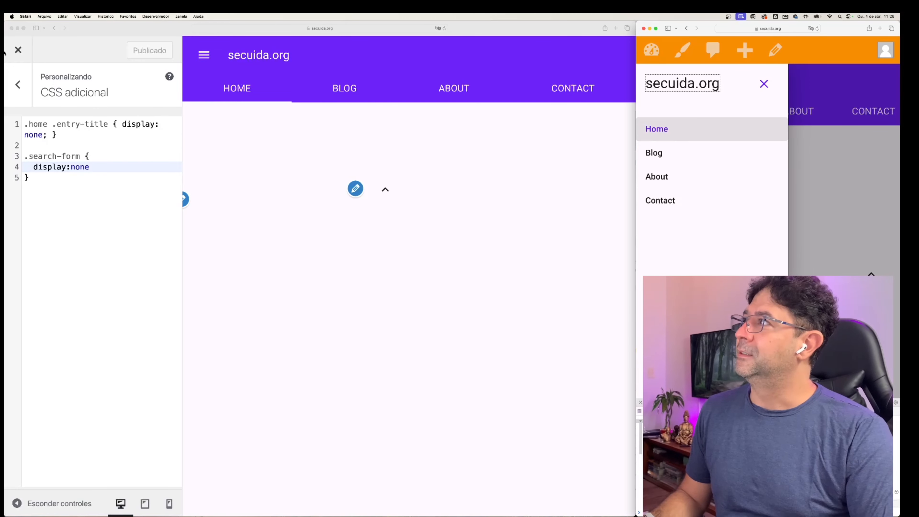
Leave the customizer and open the Home page, set as the main page, for editing from the pages list
{"action": "left_click", "coordinate": [18, 49]}
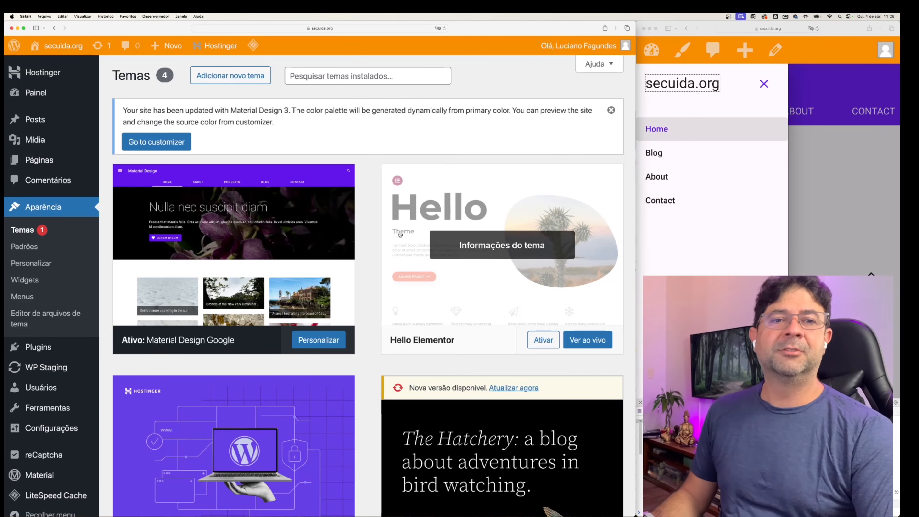
{"action": "left_click", "coordinate": [46, 164]}
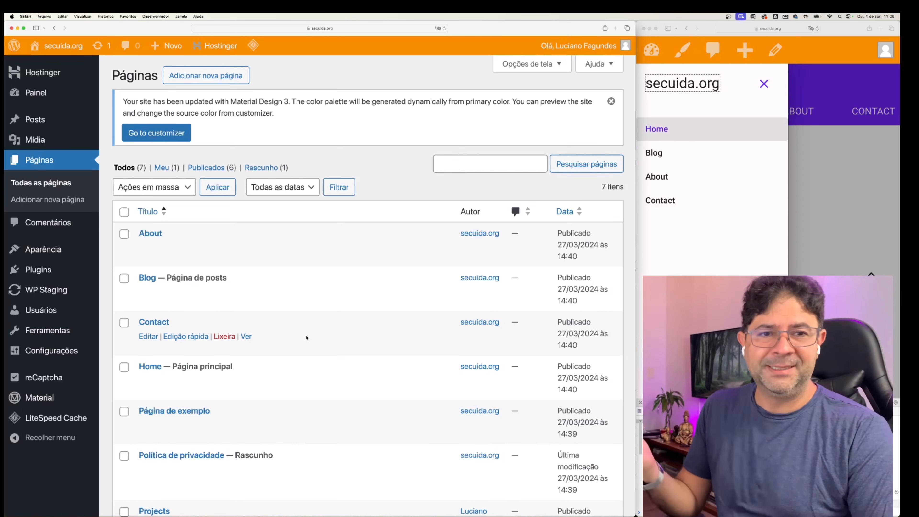
{"action": "left_click", "coordinate": [763, 84]}
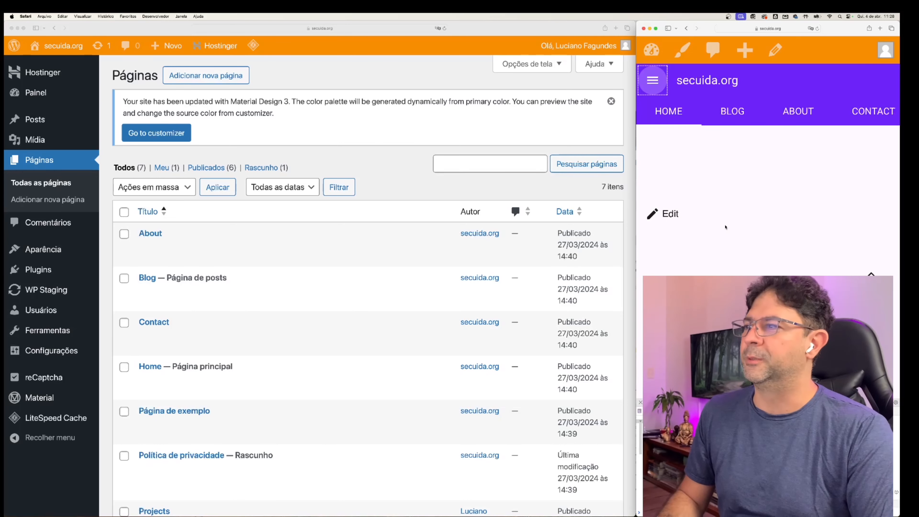
{"action": "scroll", "coordinate": [326, 289], "scroll_direction": "down", "scroll_amount": 3}
{"action": "left_click_drag", "start_coordinate": [233, 271], "coordinate": [141, 273]}
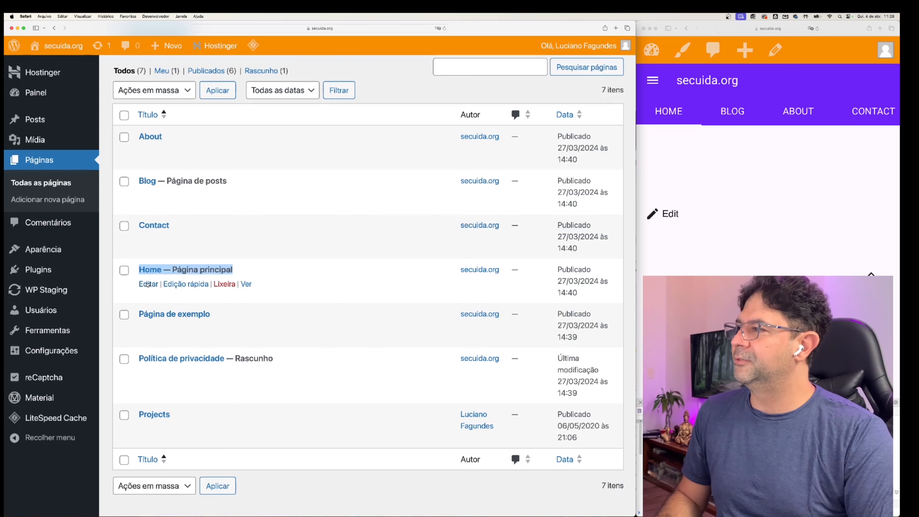
{"action": "left_click", "coordinate": [148, 284]}
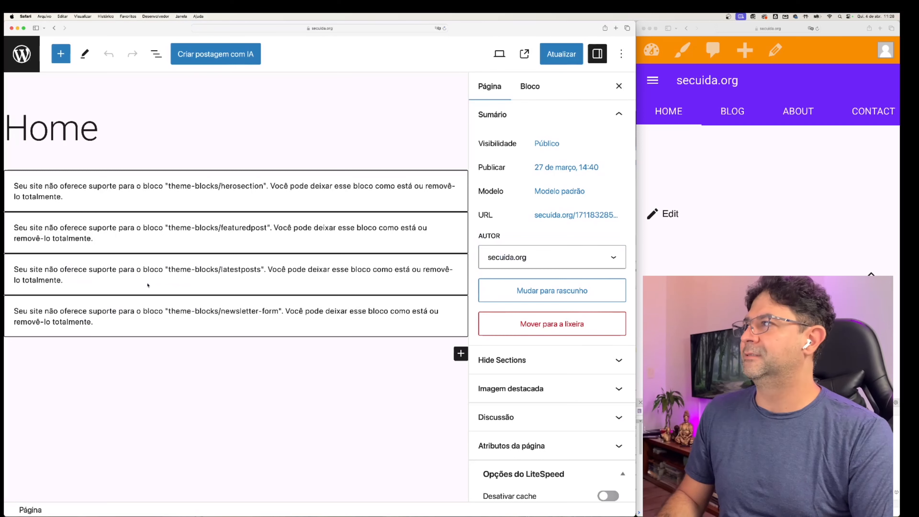
Delete the unsupported theme blocks from the Home page content
{"action": "left_click", "coordinate": [152, 190]}
{"action": "left_click", "coordinate": [84, 148]}
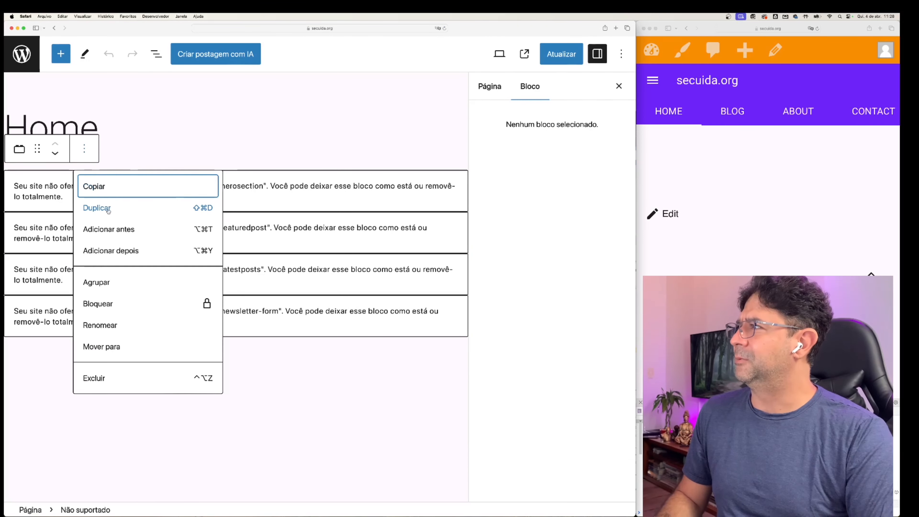
{"action": "left_click", "coordinate": [95, 378]}
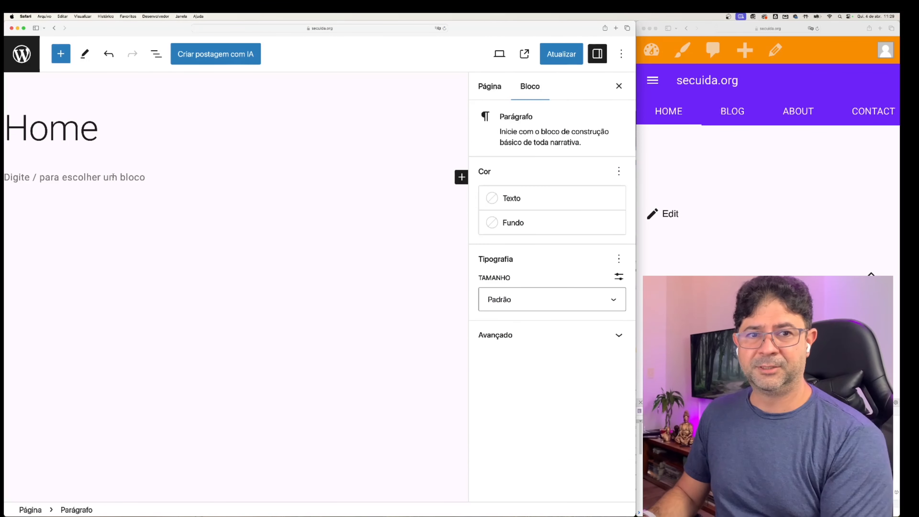
Write the paragraph "Pagina principal -Colocar aqui propaganda e call to action" on the Home page and save the update
{"action": "type", "text": "P"}
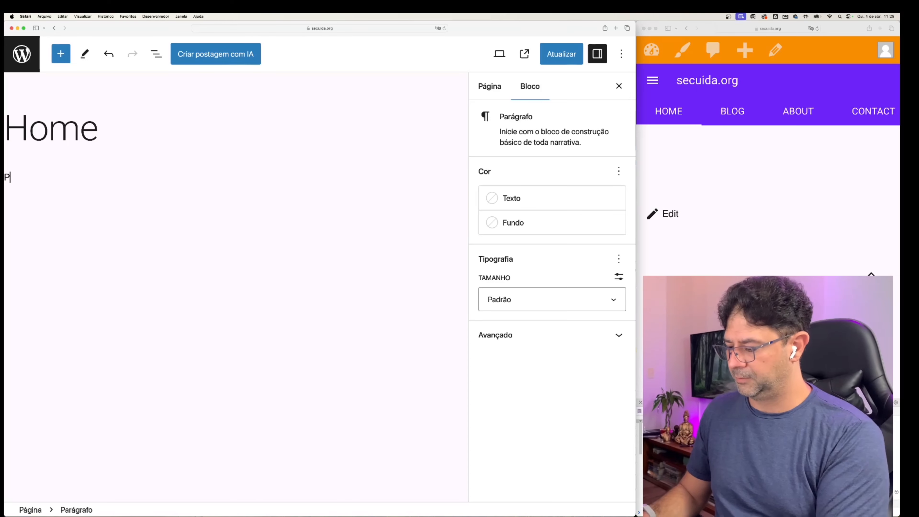
{"action": "type", "text": "agina principal -Colocar aqui i"}
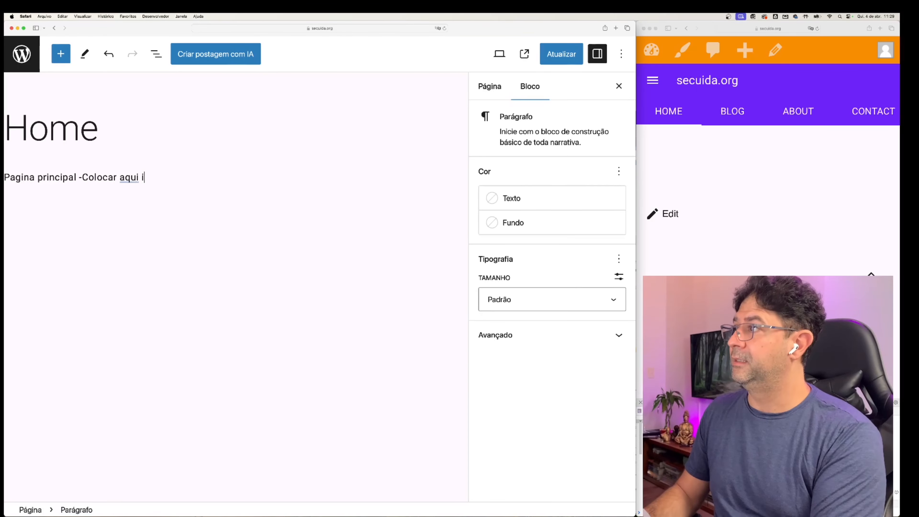
{"action": "key", "text": "BackSpace"}
{"action": "type", "text": "propa"}
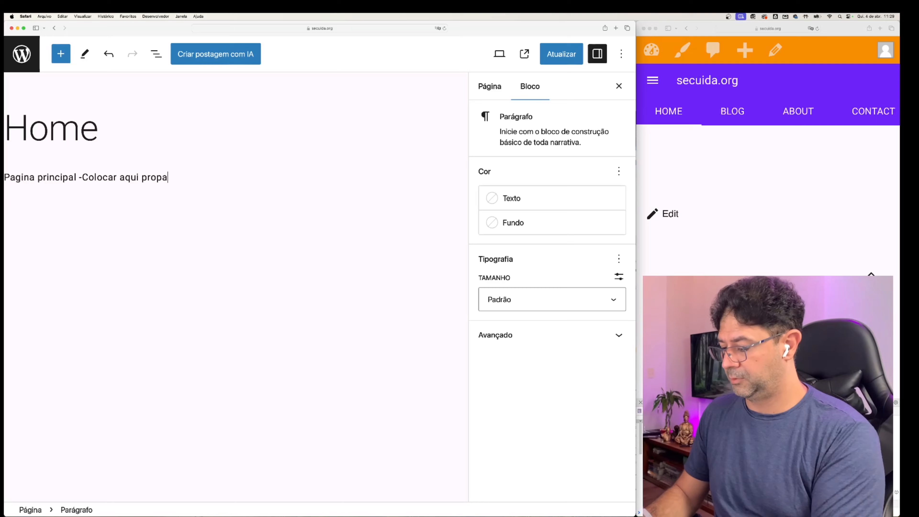
{"action": "type", "text": "ganda e call to action"}
{"action": "key", "text": "super+s"}
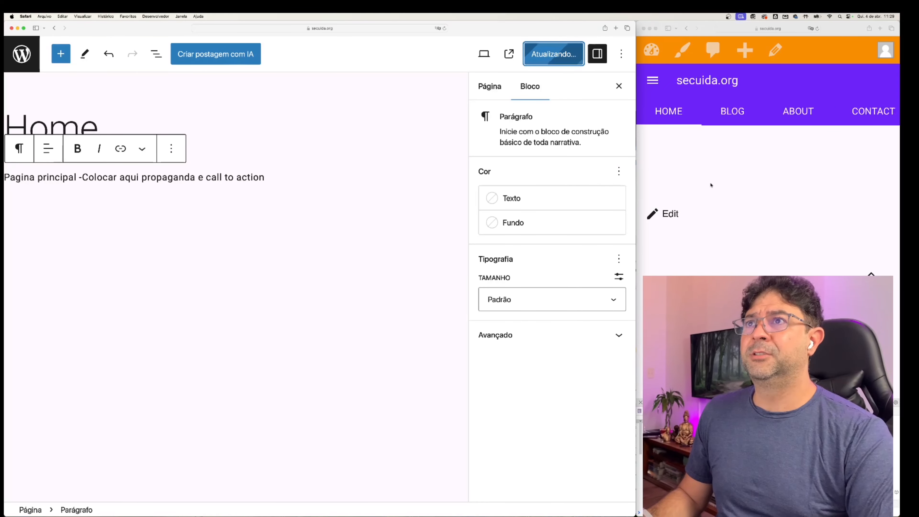
Reload the site preview and check the placeholder paragraph on the home page
{"action": "left_click", "coordinate": [694, 97]}
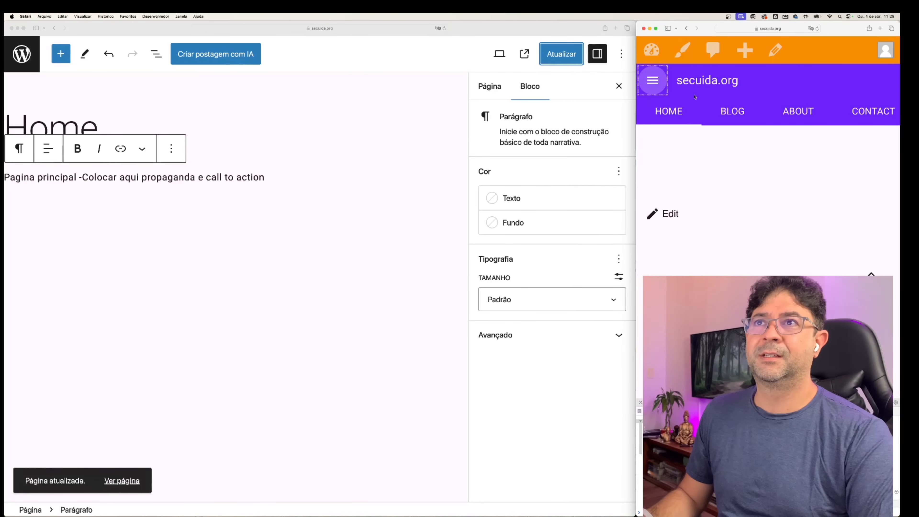
{"action": "left_click", "coordinate": [817, 29]}
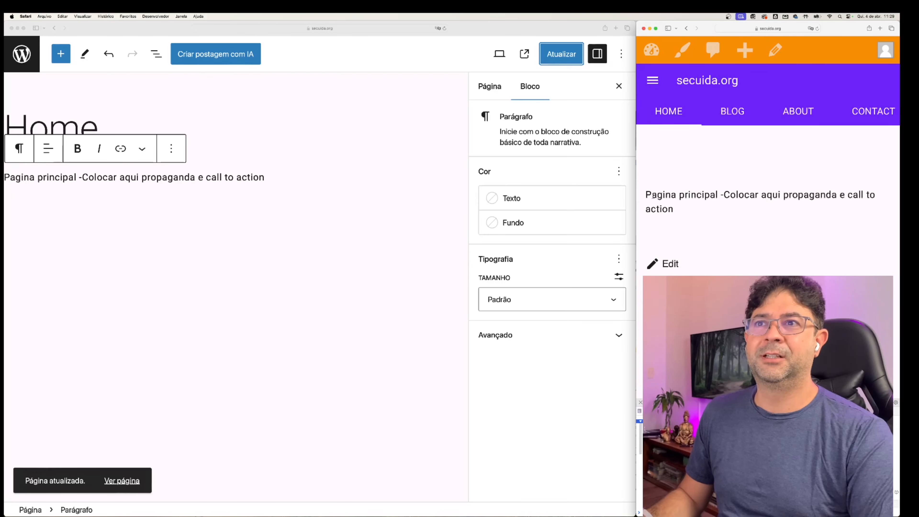
{"action": "left_click_drag", "start_coordinate": [646, 195], "coordinate": [682, 203]}
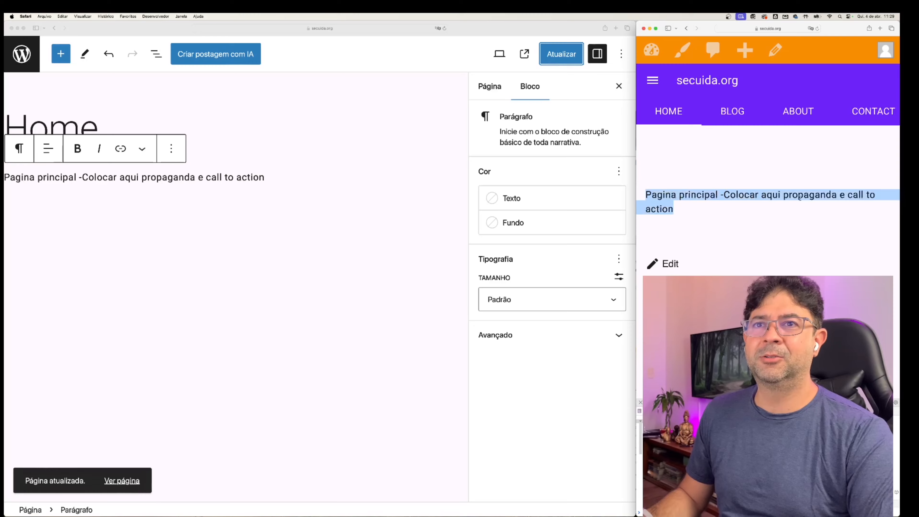
{"action": "left_click", "coordinate": [723, 235]}
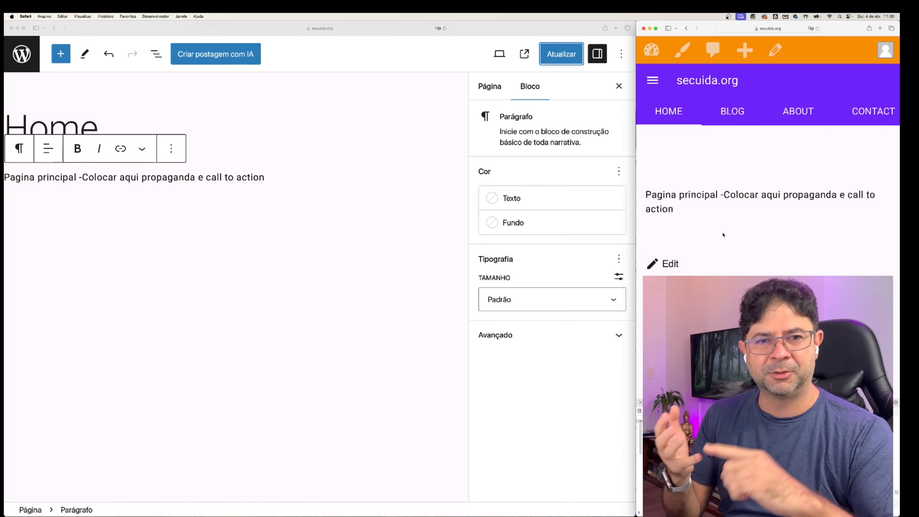
Leave the Home page editor and open the new-user form from the users list to review its role setting
{"action": "left_click", "coordinate": [22, 58]}
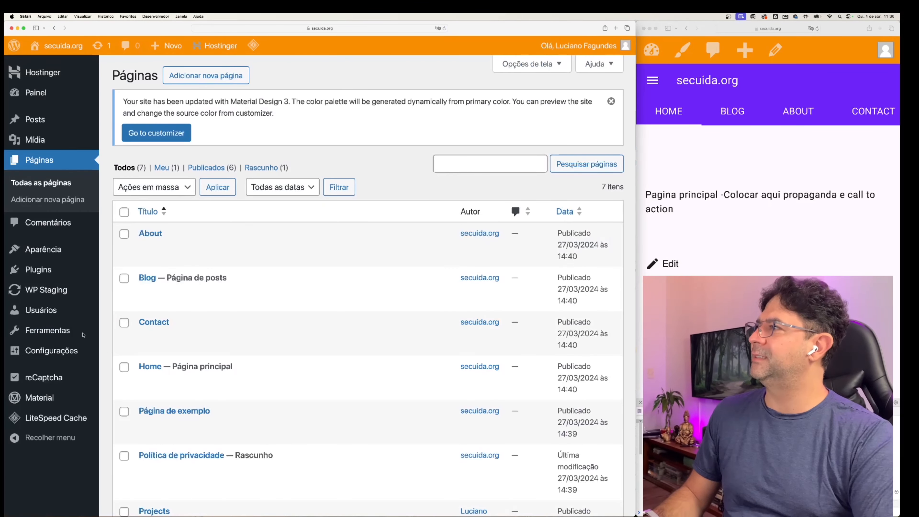
{"action": "left_click", "coordinate": [54, 312]}
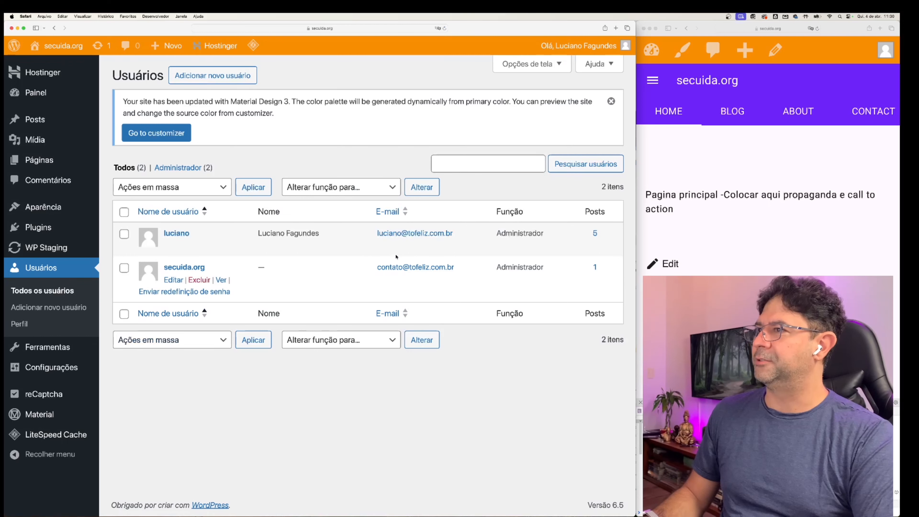
{"action": "left_click", "coordinate": [212, 76]}
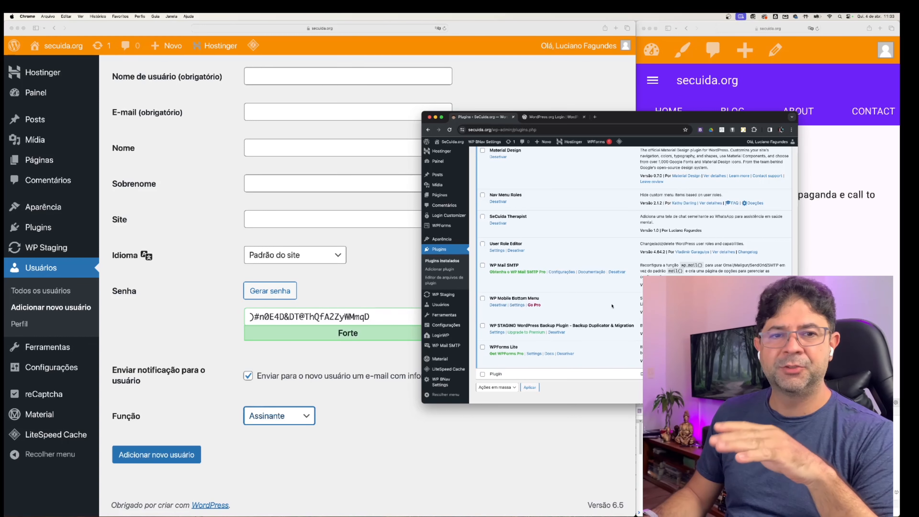
Check the entries of the navigation drawer in the site preview and close the drawer
{"action": "left_click", "coordinate": [802, 169]}
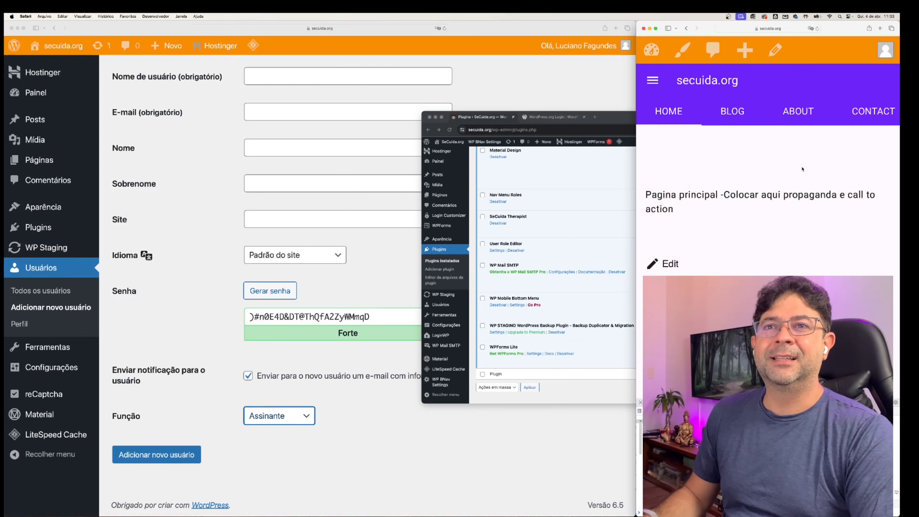
{"action": "left_click", "coordinate": [655, 83]}
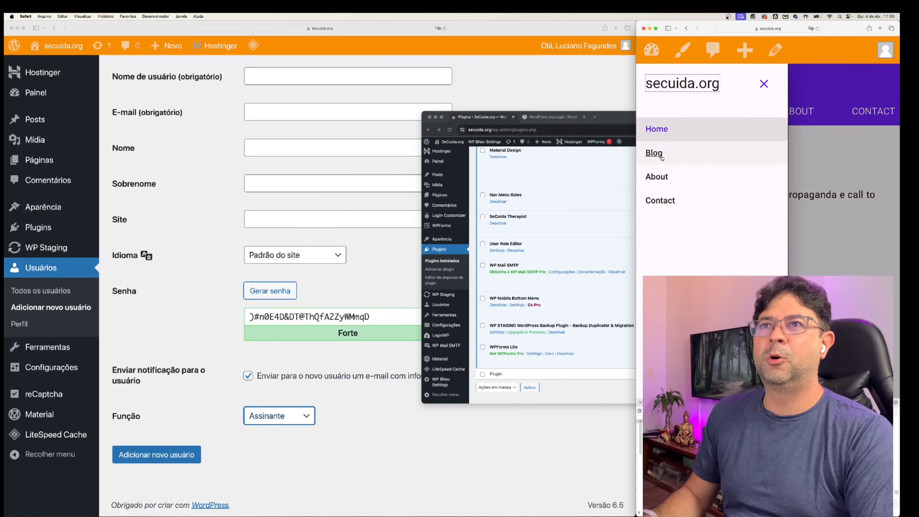
{"action": "left_click", "coordinate": [835, 136]}
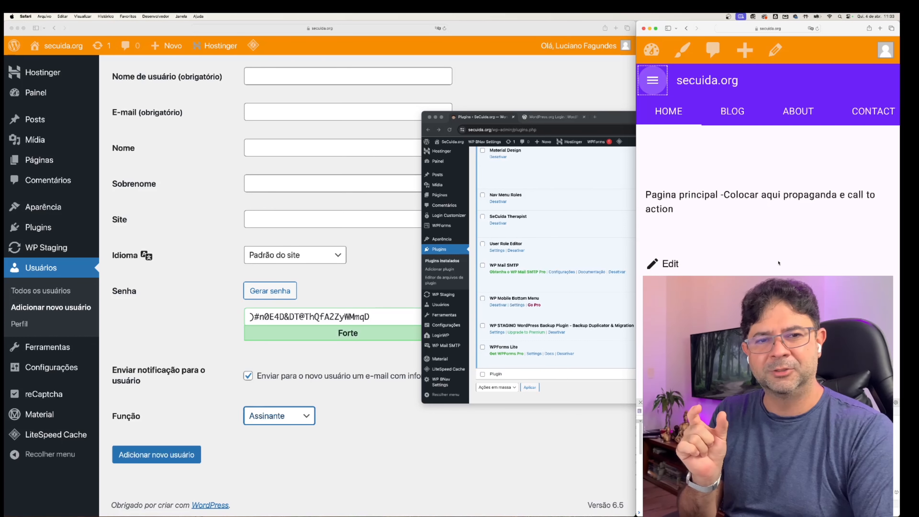
Search the plugin directory for "login logout menu", then install and activate the Login Logout Menu plugin by WPBrigade
{"action": "left_click", "coordinate": [180, 250]}
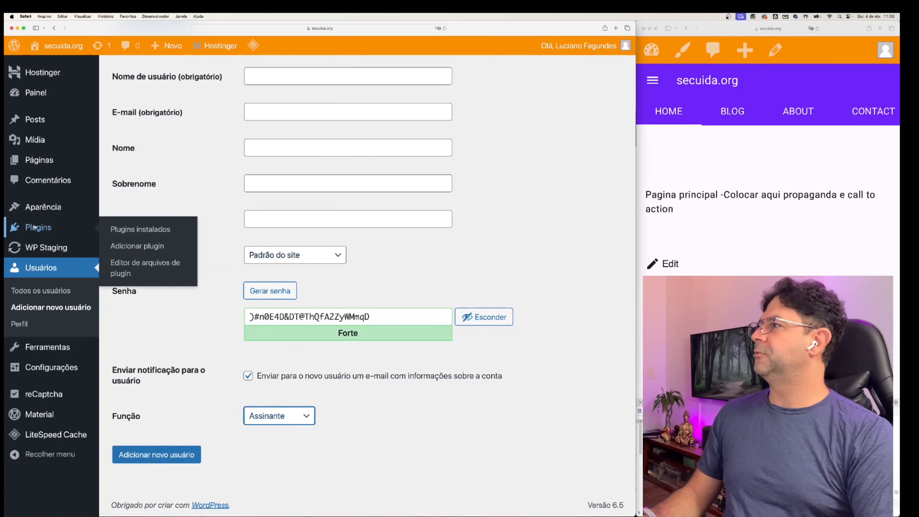
{"action": "left_click", "coordinate": [38, 228]}
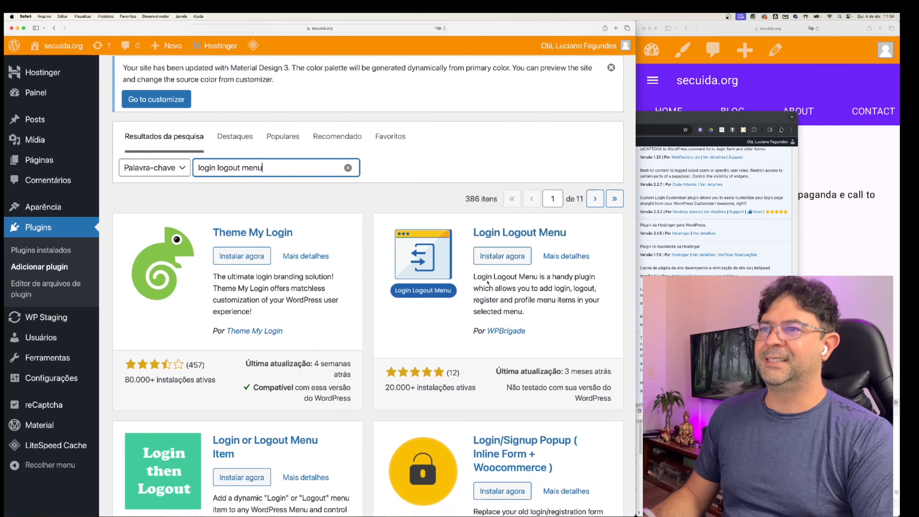
{"action": "left_click", "coordinate": [489, 258]}
{"action": "left_click", "coordinate": [489, 255]}
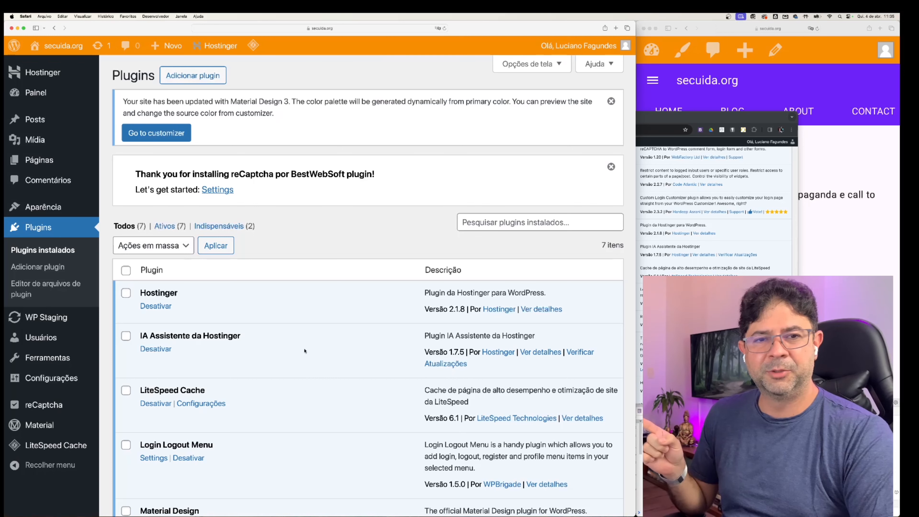
Open the site's menu editor with Menu 1 (Tabs, Drawer) as the menu to edit
{"action": "left_click", "coordinate": [48, 208]}
{"action": "left_click", "coordinate": [23, 296]}
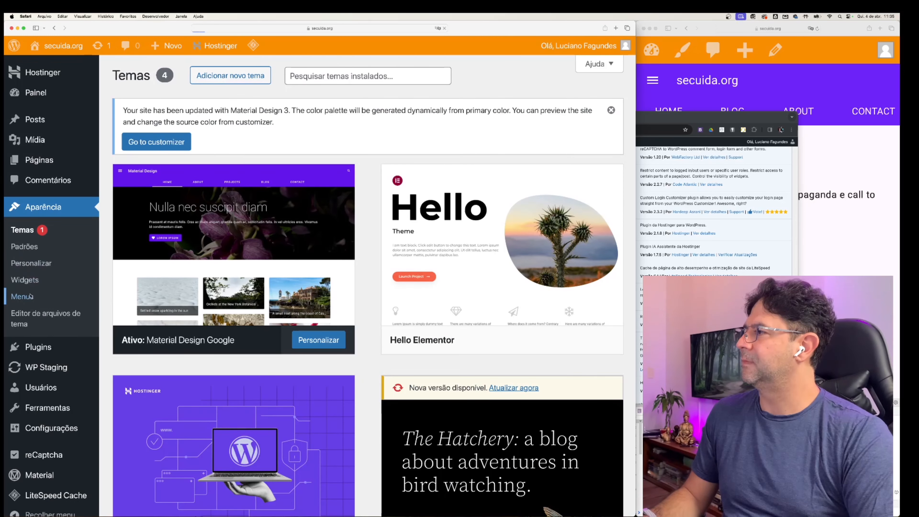
{"action": "scroll", "coordinate": [281, 144], "scroll_direction": "down", "scroll_amount": 3}
{"action": "left_click", "coordinate": [281, 129]}
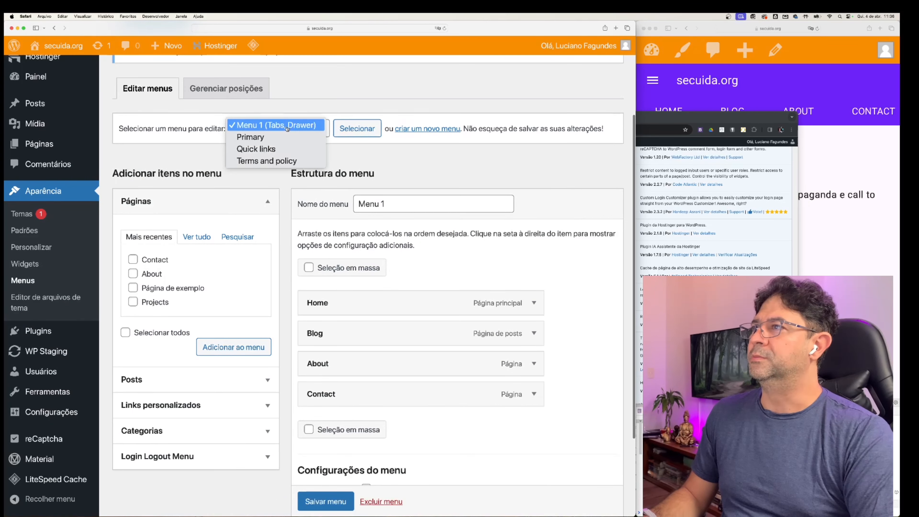
{"action": "left_click", "coordinate": [289, 128]}
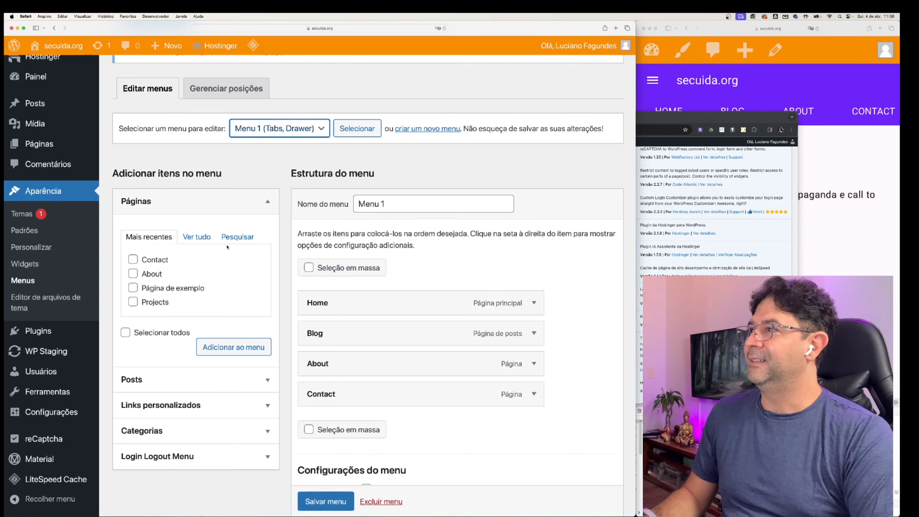
Add the Log In | Log Out item from Login Logout Menu to the end of Menu 1 and save the menu
{"action": "left_click", "coordinate": [150, 459]}
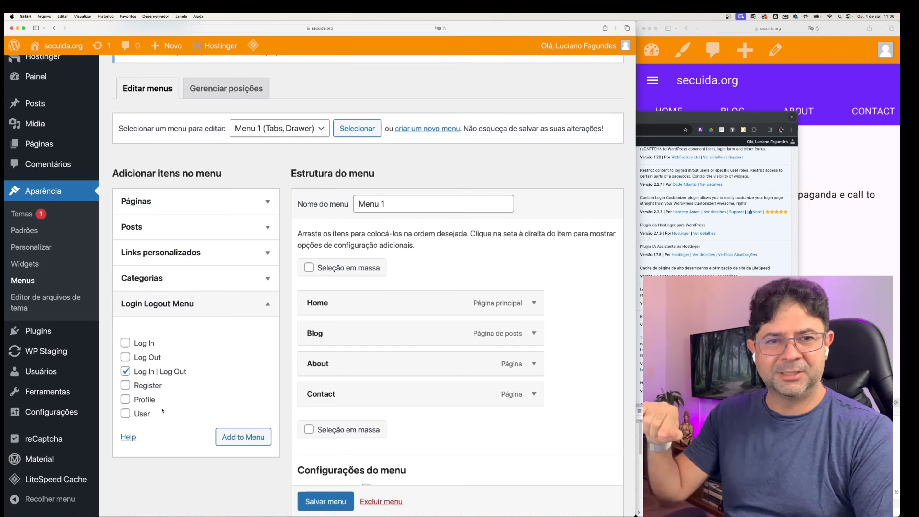
{"action": "left_click", "coordinate": [243, 436]}
{"action": "scroll", "coordinate": [356, 405], "scroll_direction": "down", "scroll_amount": 2}
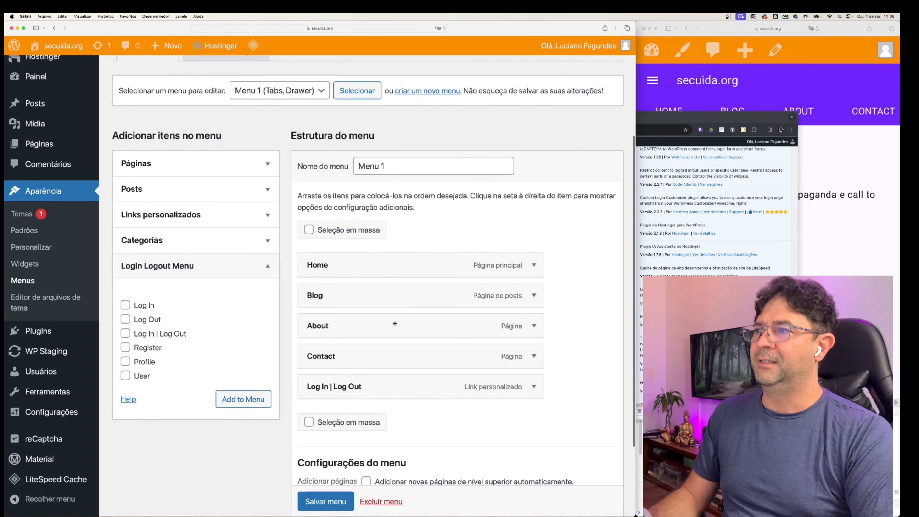
{"action": "scroll", "coordinate": [387, 380], "scroll_direction": "down", "scroll_amount": 5}
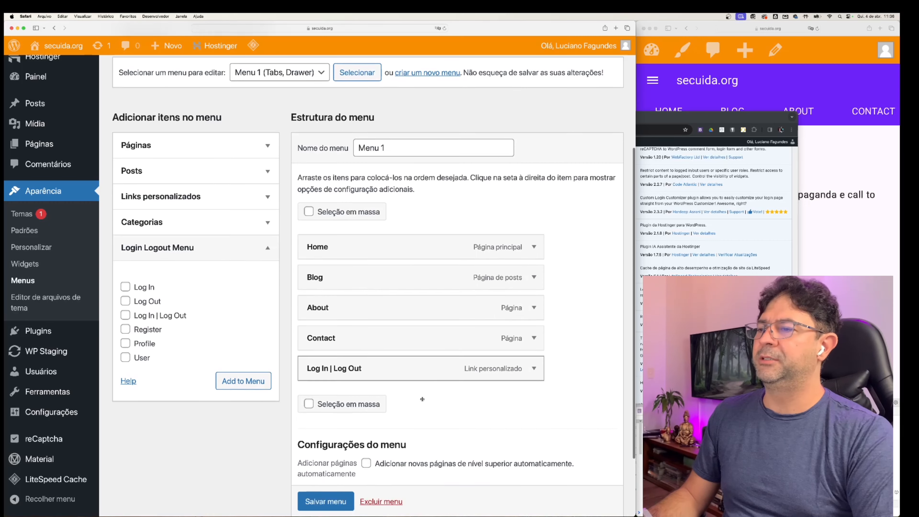
{"action": "left_click", "coordinate": [323, 453]}
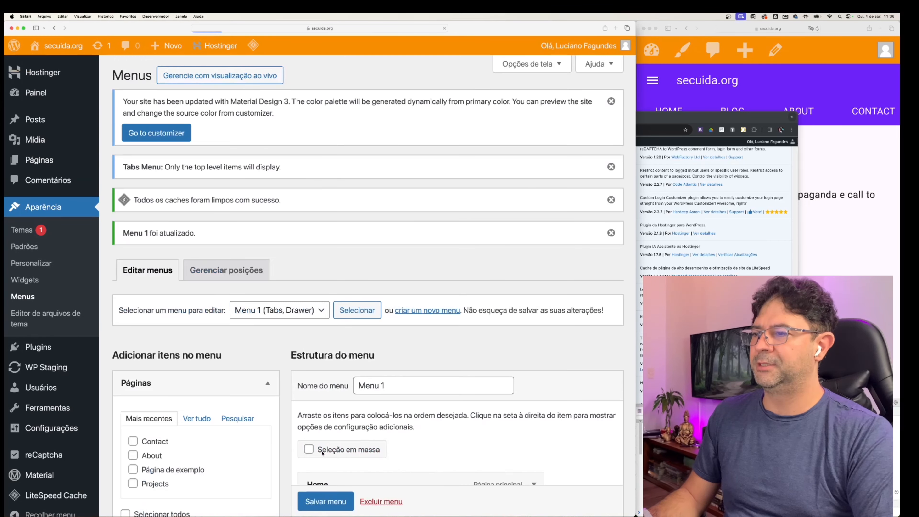
Reload and widen the site preview to check the new login/logout entry in the tabs and the navigation drawer
{"action": "left_click", "coordinate": [845, 153]}
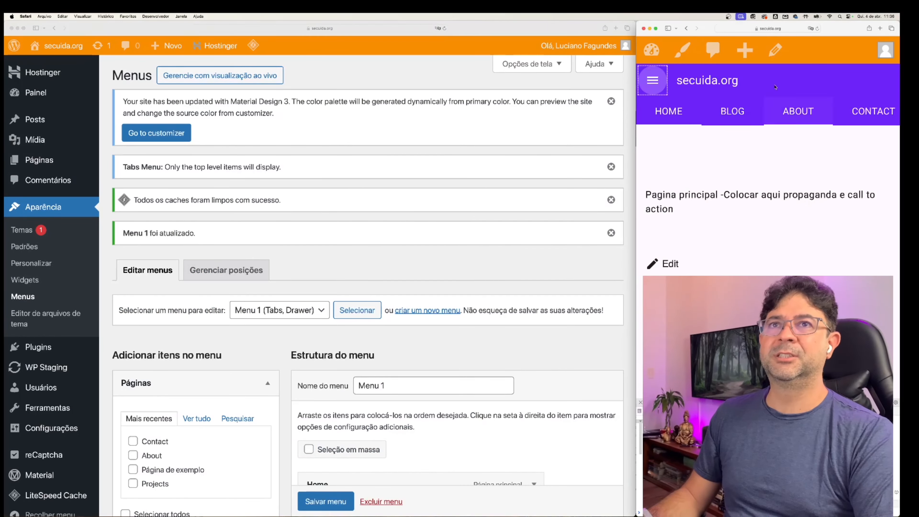
{"action": "left_click", "coordinate": [818, 30]}
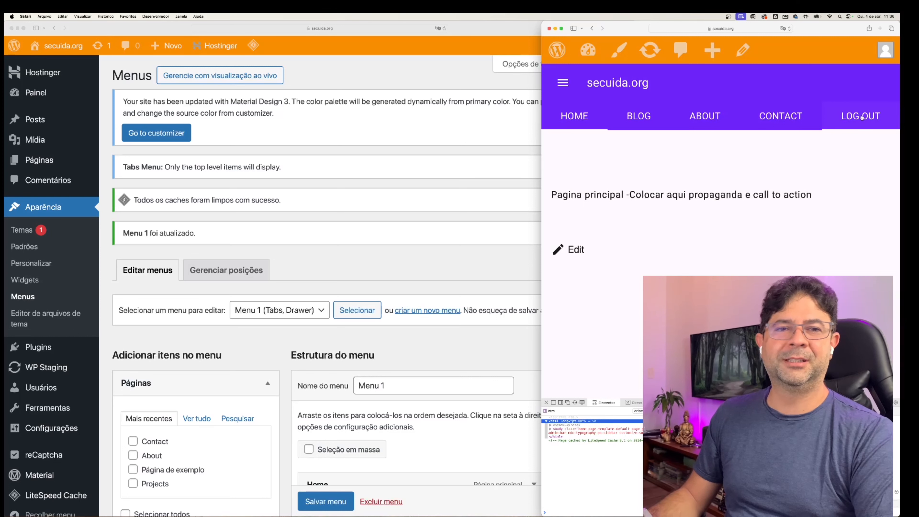
{"action": "left_click", "coordinate": [563, 82]}
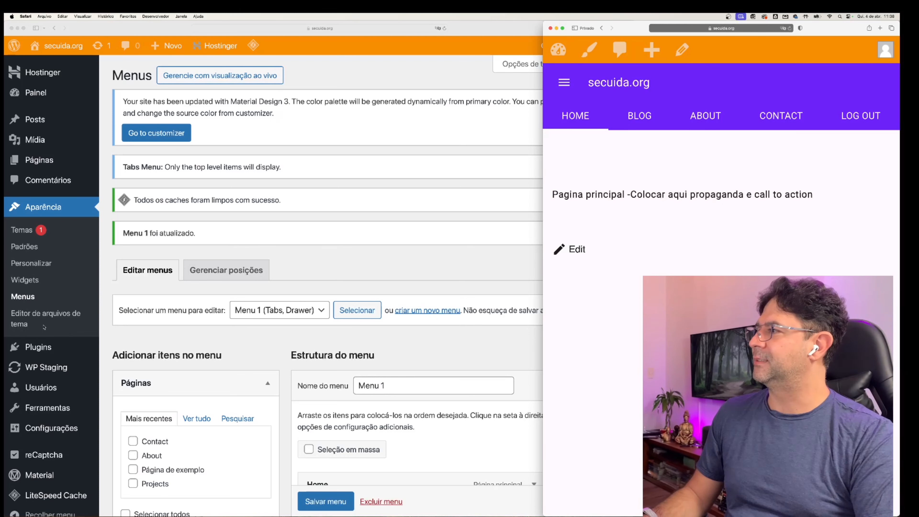
Open the secuida.org user account for editing and review the available roles without changing its role
{"action": "left_click", "coordinate": [41, 388]}
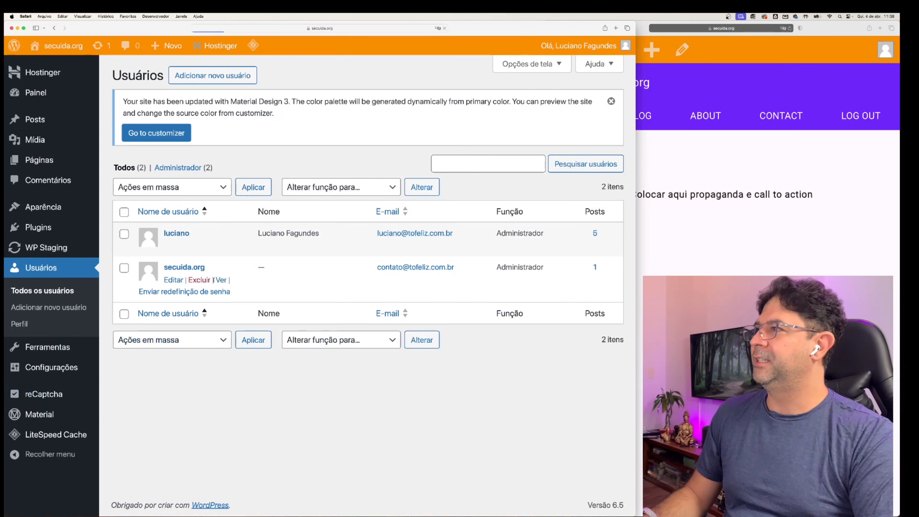
{"action": "left_click", "coordinate": [174, 280]}
{"action": "scroll", "coordinate": [333, 407], "scroll_direction": "down", "scroll_amount": 10}
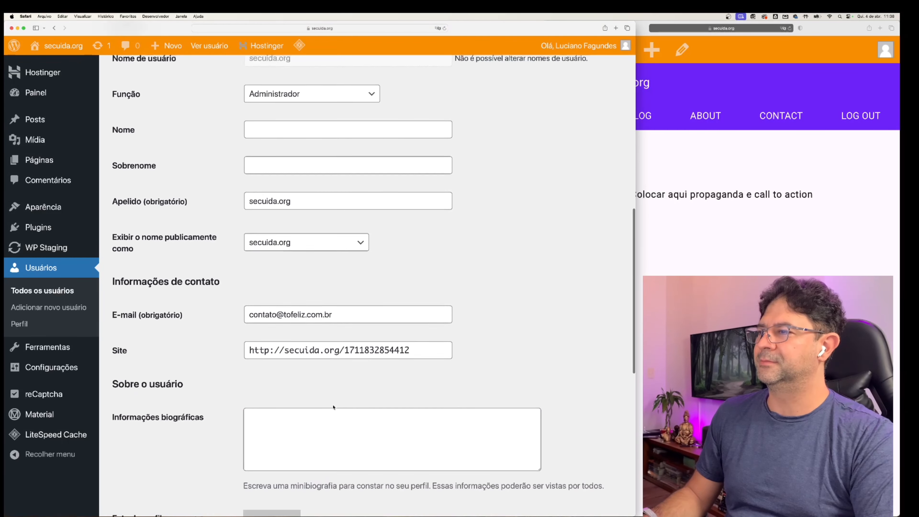
{"action": "scroll", "coordinate": [333, 407], "scroll_direction": "up", "scroll_amount": 5}
{"action": "left_click", "coordinate": [366, 318]}
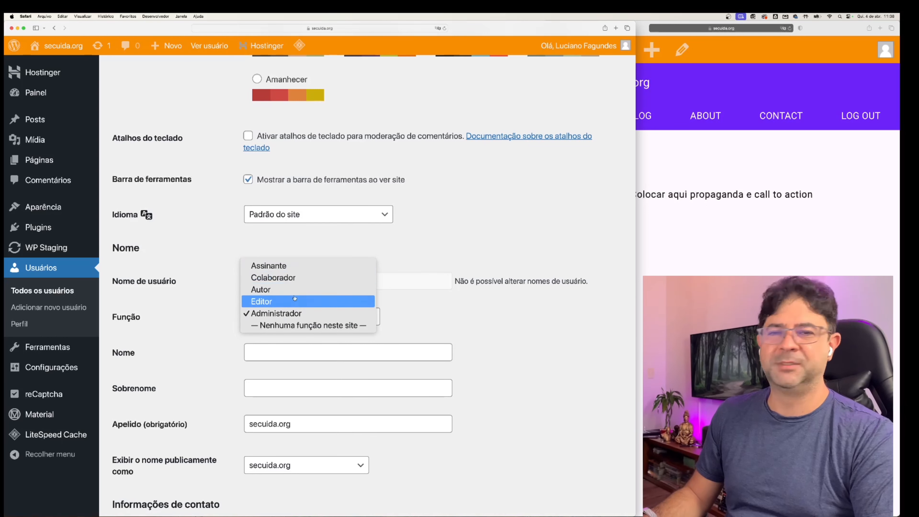
{"action": "left_click", "coordinate": [518, 338]}
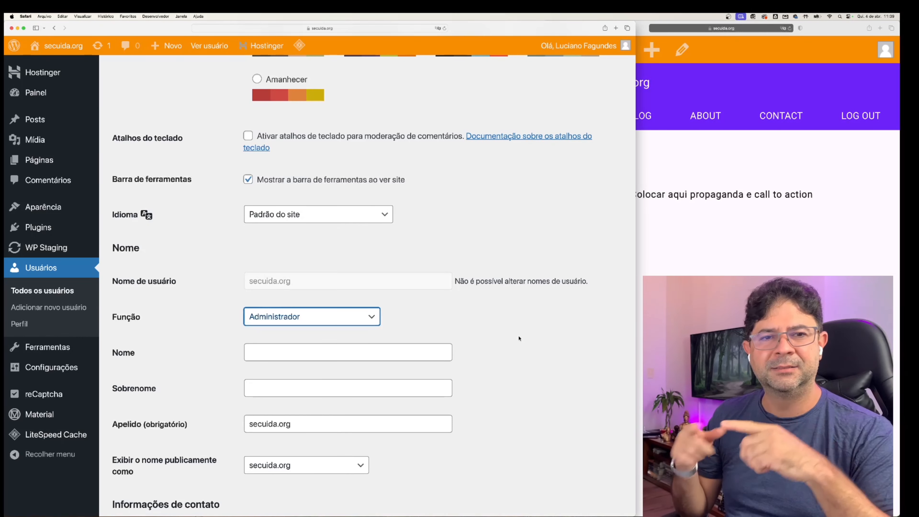
Search the plugin directory for "User Role Editor", then install and activate the User Role Editor plugin
{"action": "left_click", "coordinate": [38, 227]}
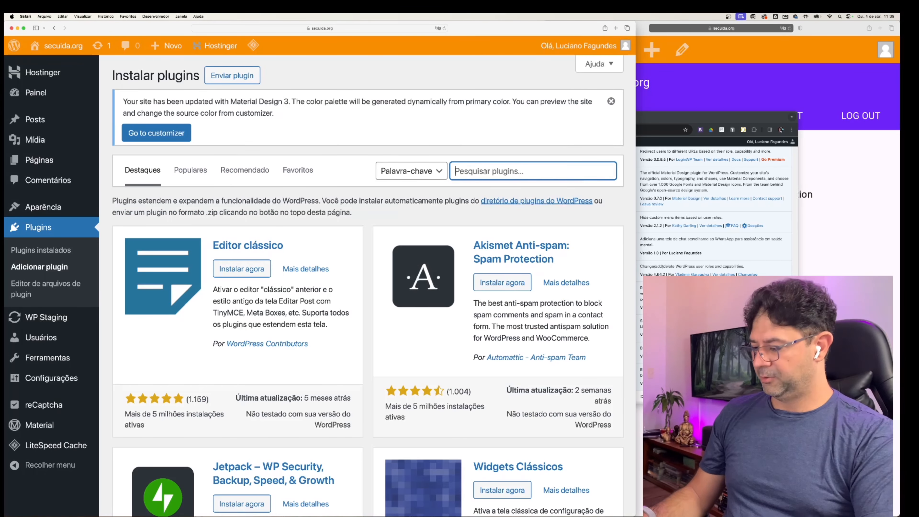
{"action": "type", "text": "User Role Editor"}
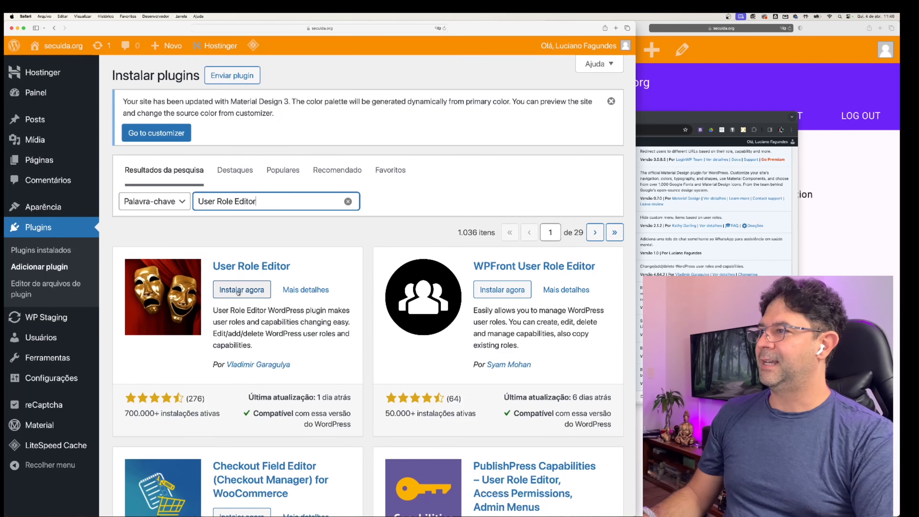
{"action": "left_click", "coordinate": [237, 289]}
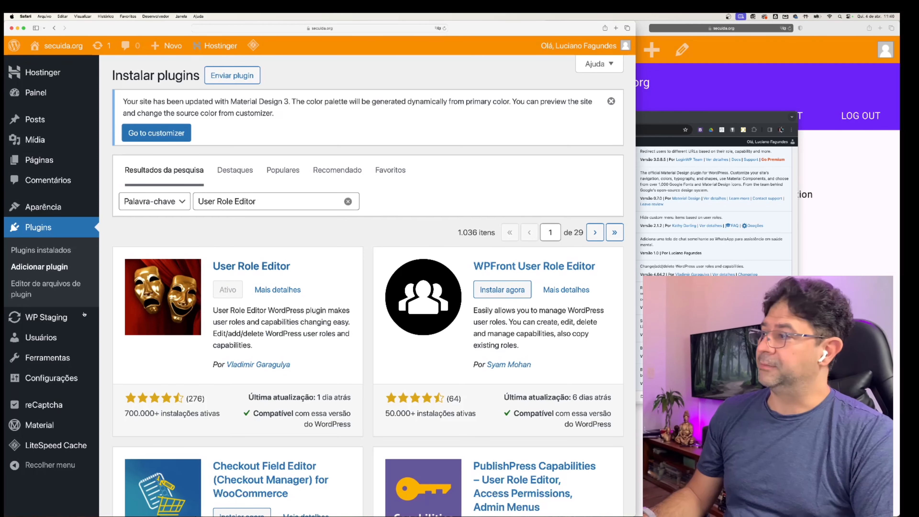
Open User Role Editor from the users section and review the capabilities granted to the Assinante (subscriber) role
{"action": "left_click", "coordinate": [36, 339]}
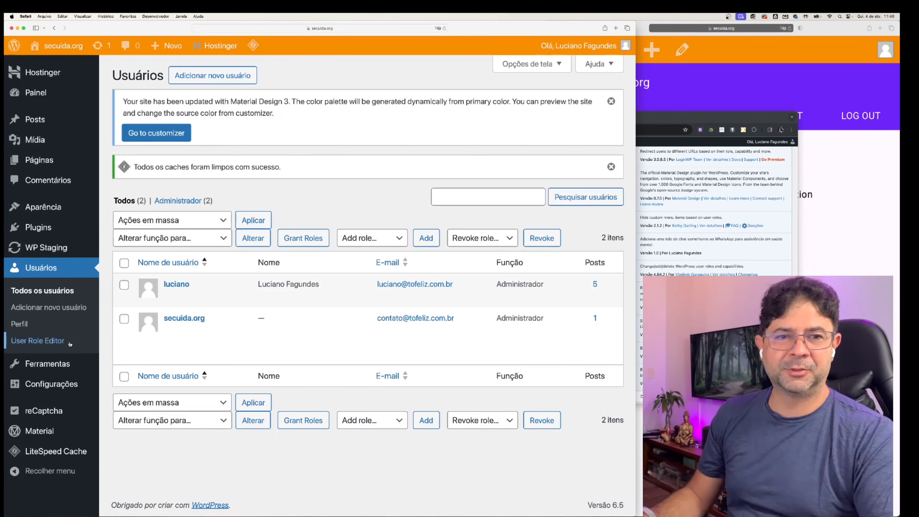
{"action": "left_click", "coordinate": [54, 341]}
{"action": "scroll", "coordinate": [396, 104], "scroll_direction": "down", "scroll_amount": 3}
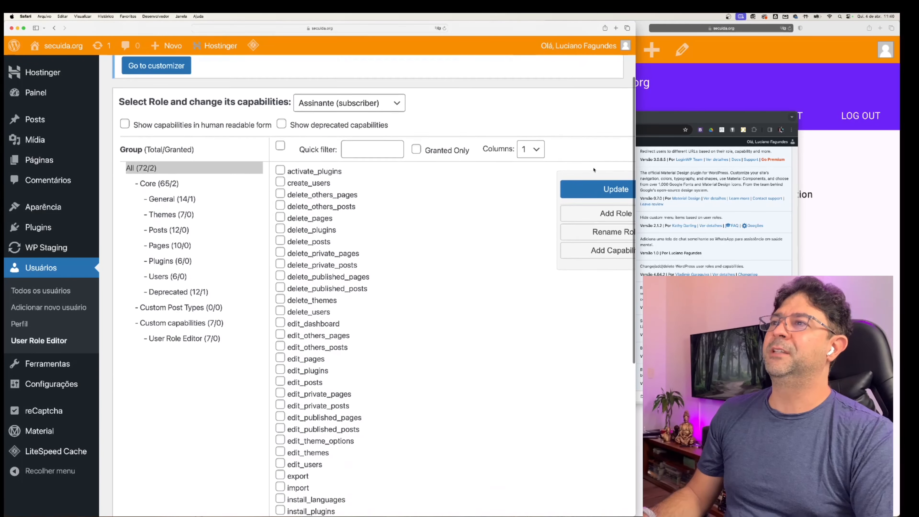
{"action": "left_click", "coordinate": [391, 97]}
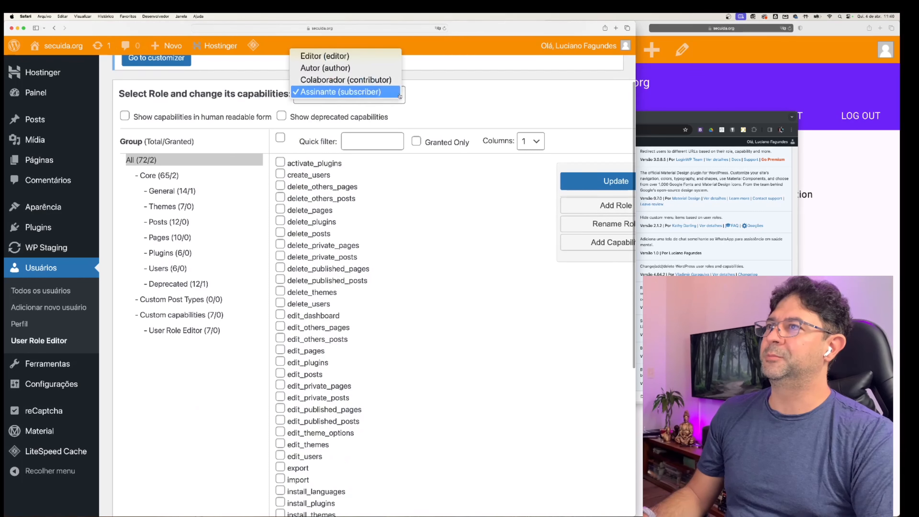
{"action": "left_click", "coordinate": [318, 97]}
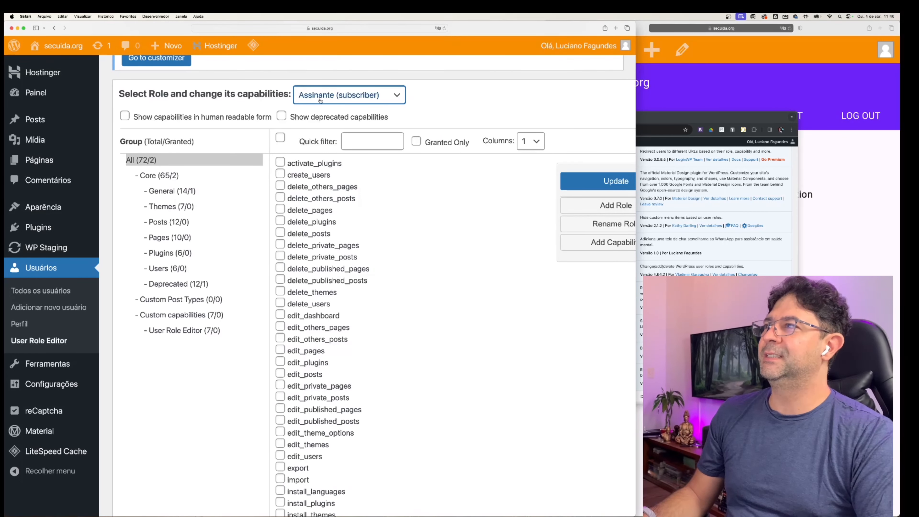
{"action": "scroll", "coordinate": [347, 265], "scroll_direction": "down", "scroll_amount": 3}
{"action": "scroll", "coordinate": [346, 266], "scroll_direction": "down", "scroll_amount": 10}
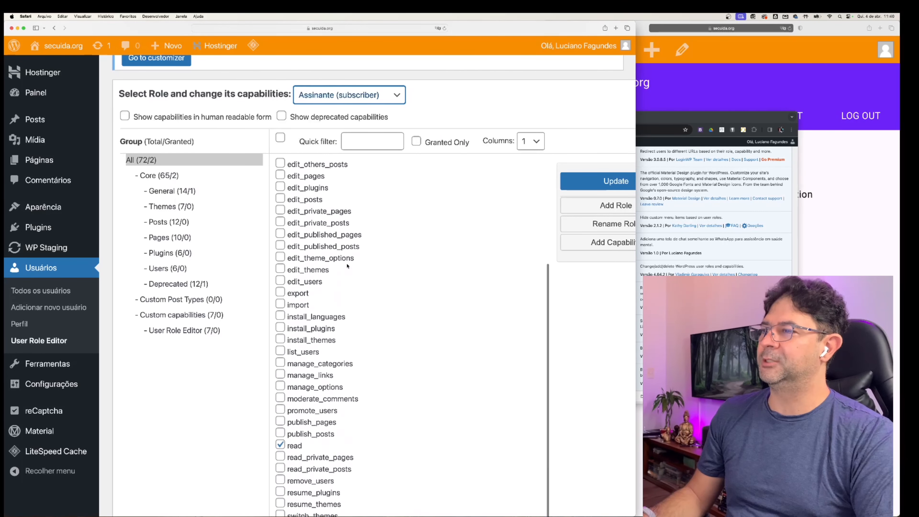
{"action": "left_click", "coordinate": [281, 345]}
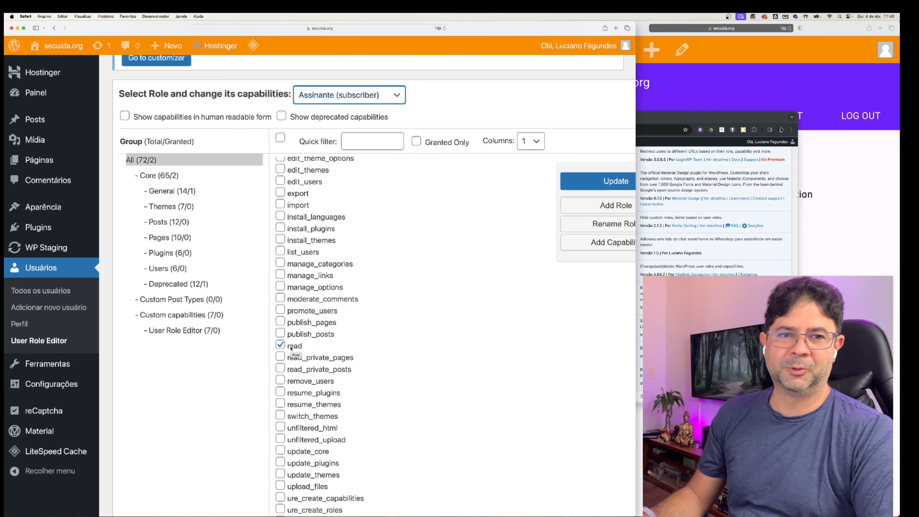
{"action": "scroll", "coordinate": [433, 212], "scroll_direction": "up", "scroll_amount": 10}
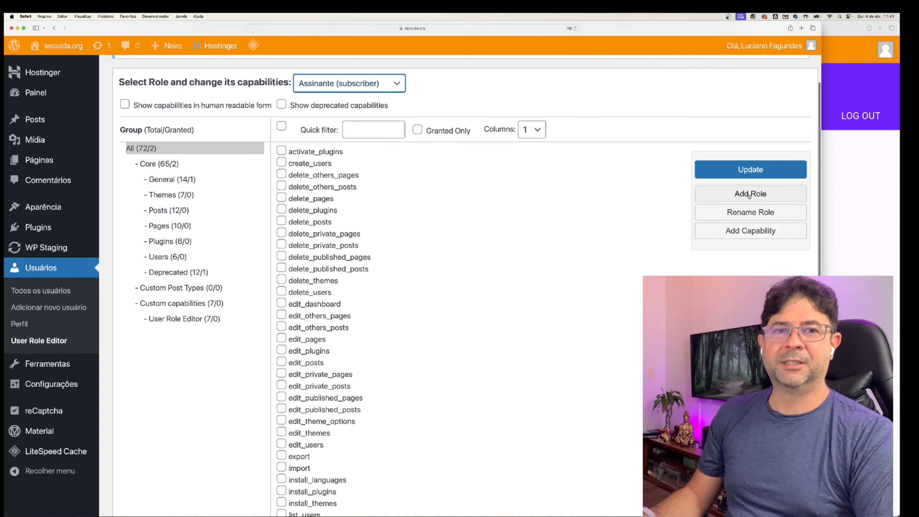
Add a role with ID secuida_app and display name "Se Cuida App" as a copy of Assinante (subscriber)
{"action": "left_click", "coordinate": [749, 194]}
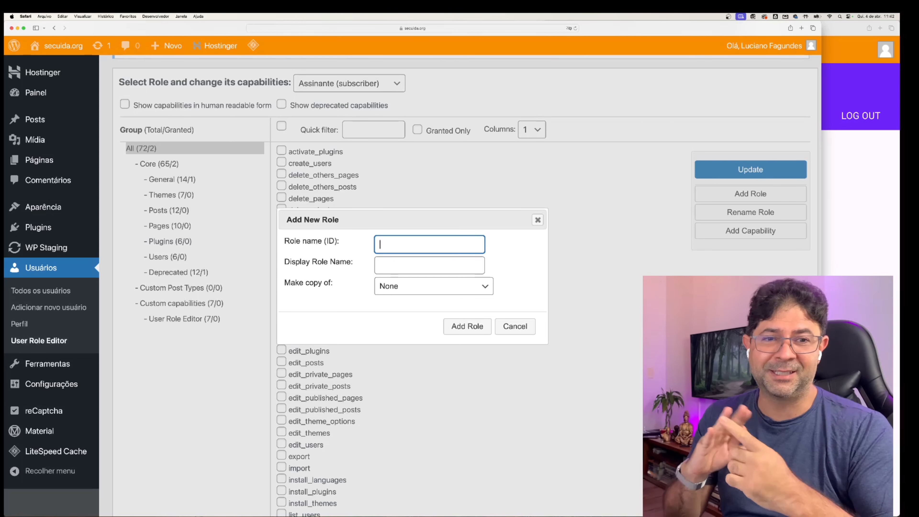
{"action": "type", "text": "secuida_app"}
{"action": "left_click", "coordinate": [406, 266]}
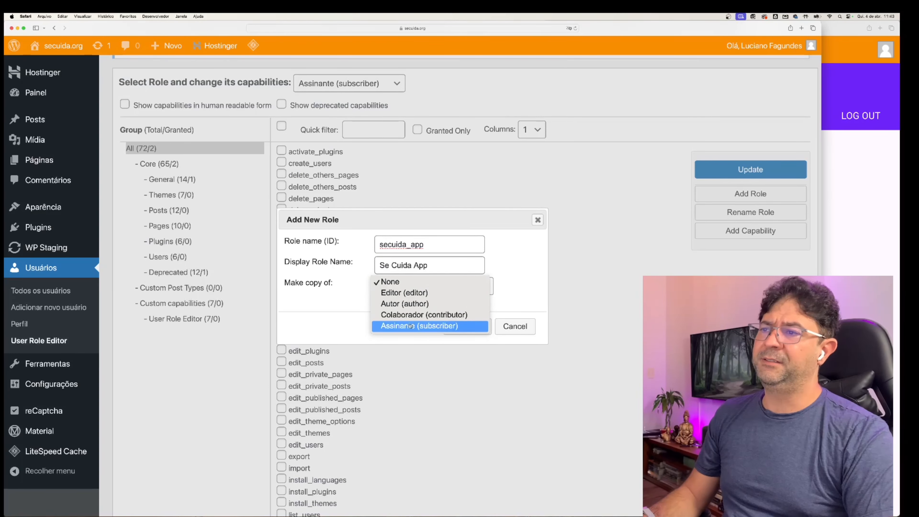
{"action": "left_click", "coordinate": [412, 323]}
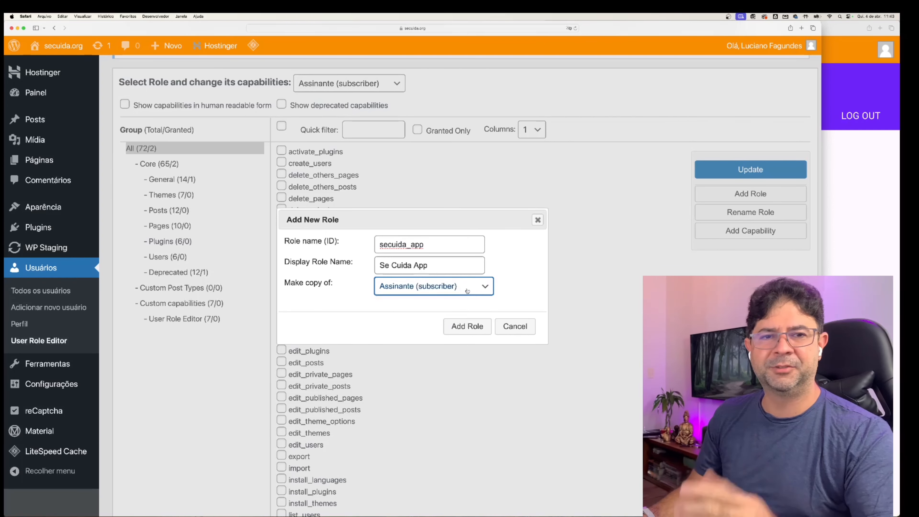
{"action": "left_click", "coordinate": [464, 326]}
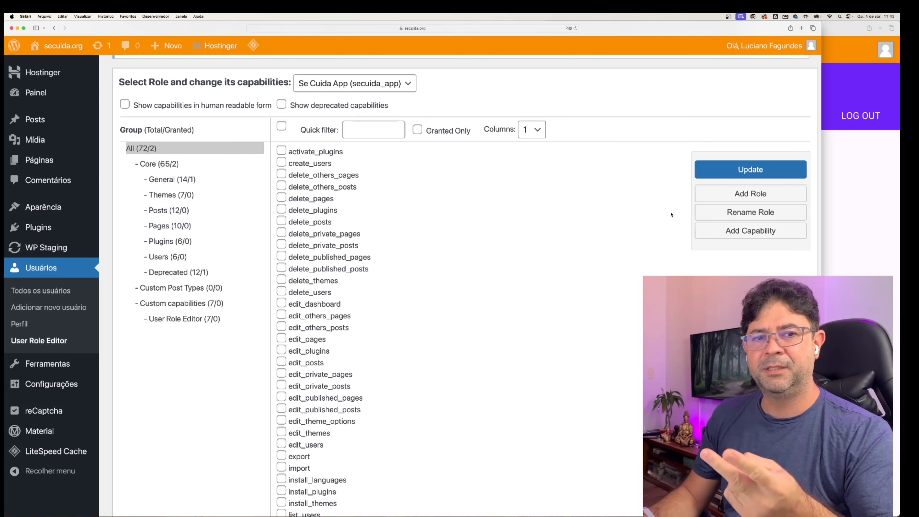
Add a role with ID terapeuta_app and display name "Terapeuta", copied from Assinante (subscriber)
{"action": "left_click", "coordinate": [737, 193]}
{"action": "type", "text": "terapeuta_app"}
{"action": "key", "text": "Tab"}
{"action": "type", "text": "Terapeuta"}
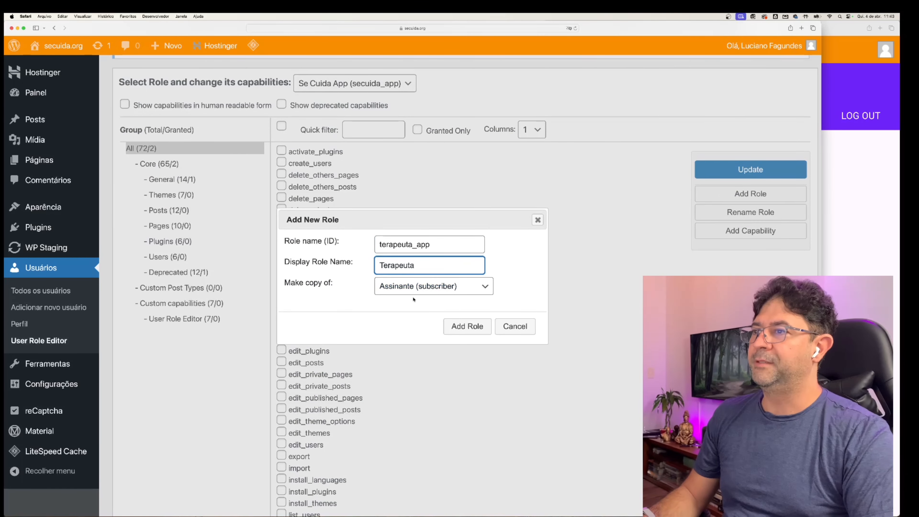
{"action": "left_click", "coordinate": [468, 327]}
Add a role with ID paciente_app and display name "Paciente", copied from Assinante (subscriber)
{"action": "left_click", "coordinate": [750, 194]}
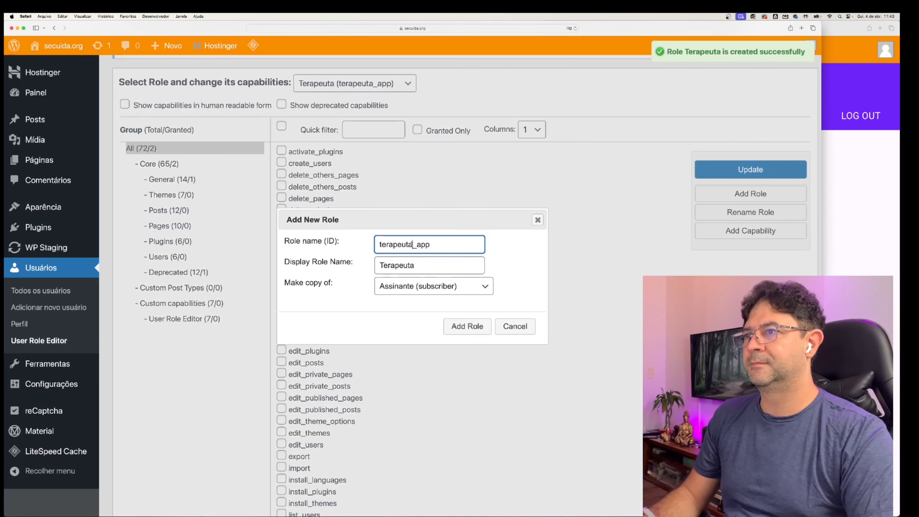
{"action": "type", "text": "paciente_app"}
{"action": "key", "text": "Tab"}
{"action": "type", "text": "Paciente"}
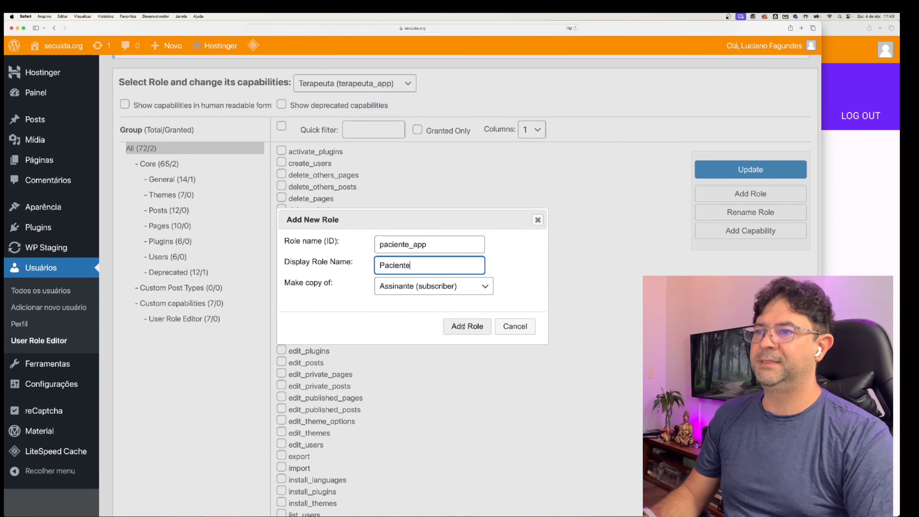
{"action": "left_click", "coordinate": [463, 327]}
{"action": "left_click", "coordinate": [410, 88]}
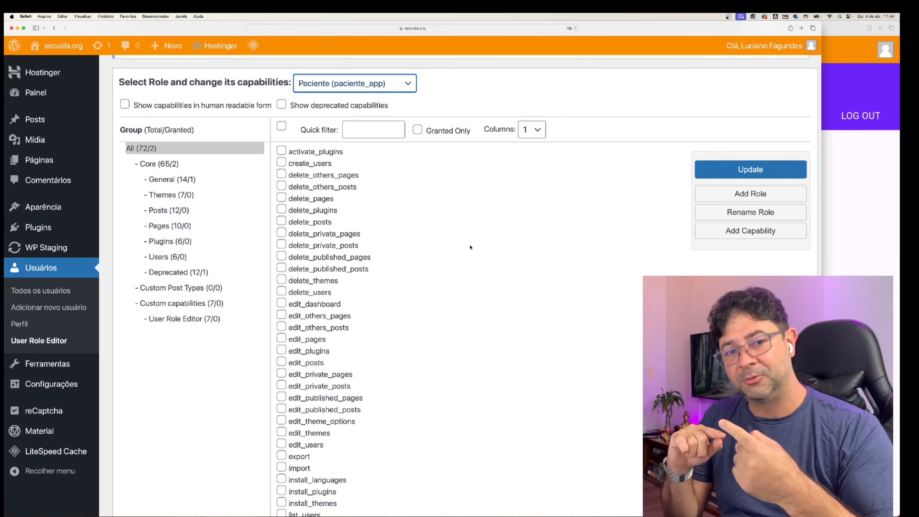
Set the default role for new users to Paciente in the general site settings and save the changes
{"action": "left_click", "coordinate": [38, 386]}
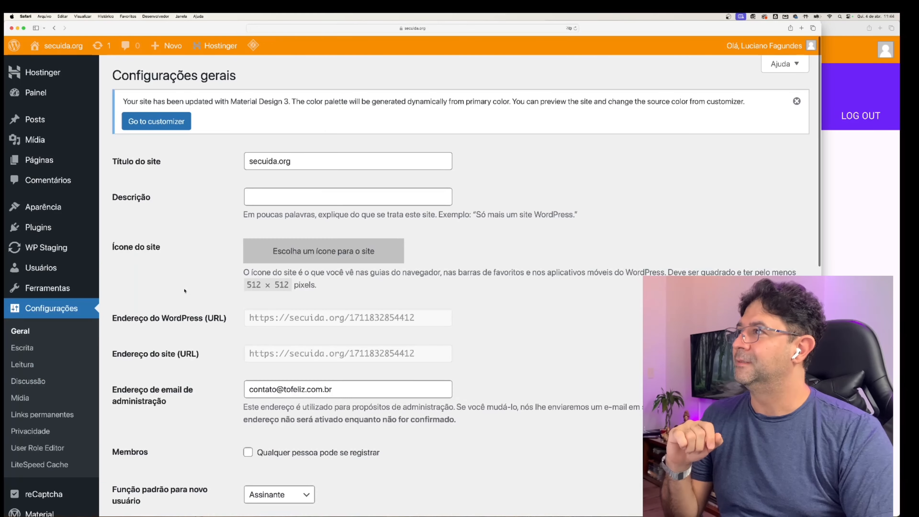
{"action": "scroll", "coordinate": [184, 291], "scroll_direction": "down", "scroll_amount": 6}
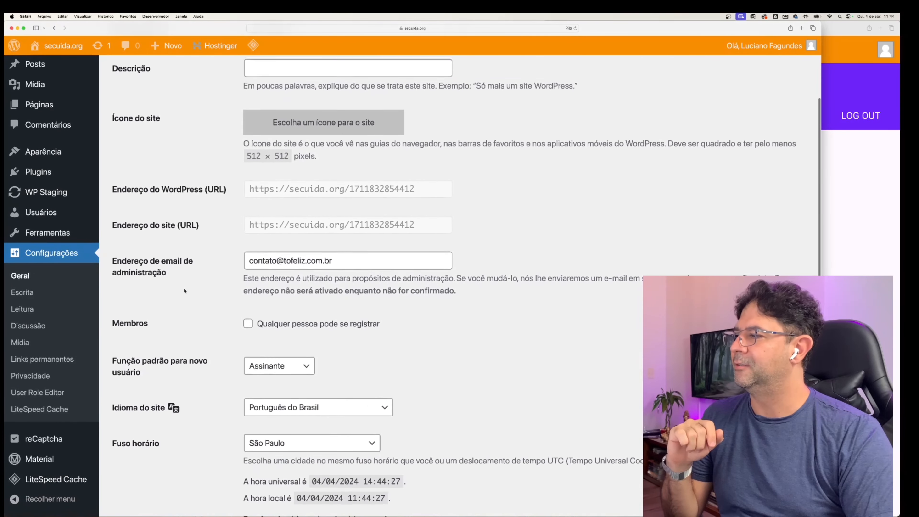
{"action": "left_click_drag", "start_coordinate": [113, 256], "coordinate": [140, 267]}
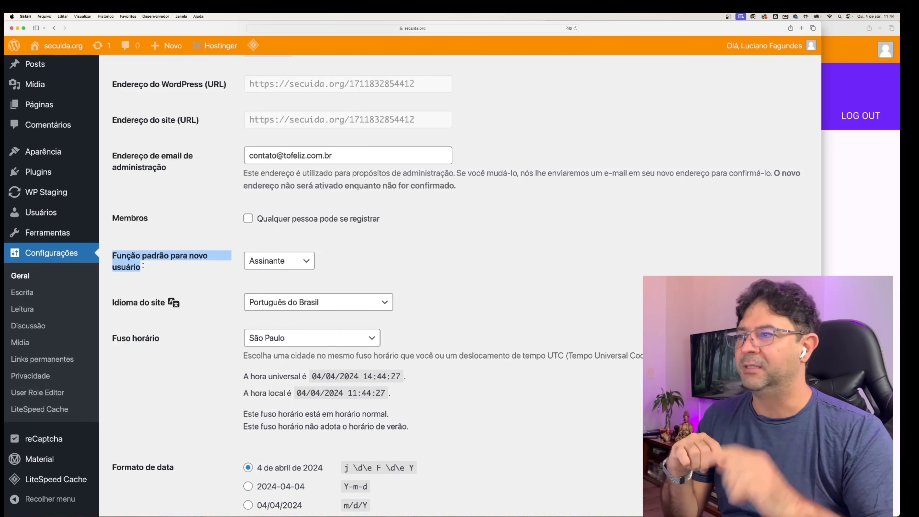
{"action": "left_click", "coordinate": [309, 263]}
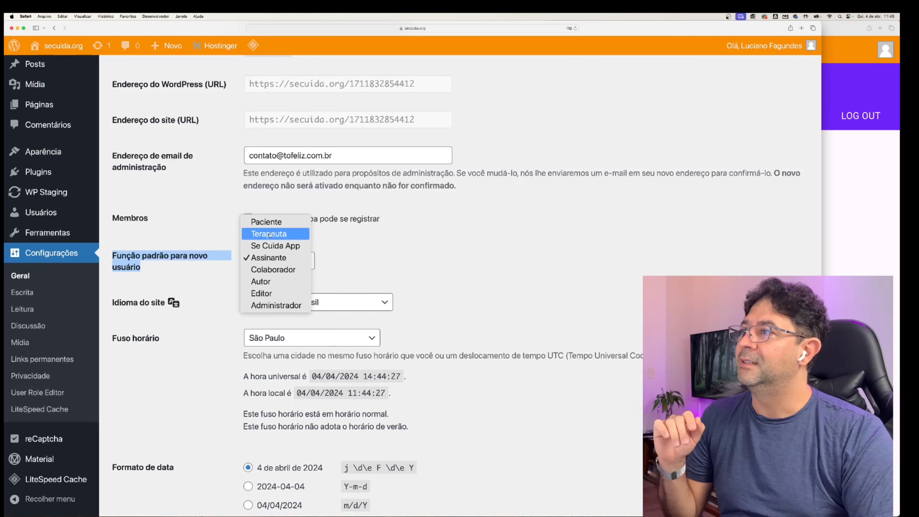
{"action": "left_click", "coordinate": [268, 222]}
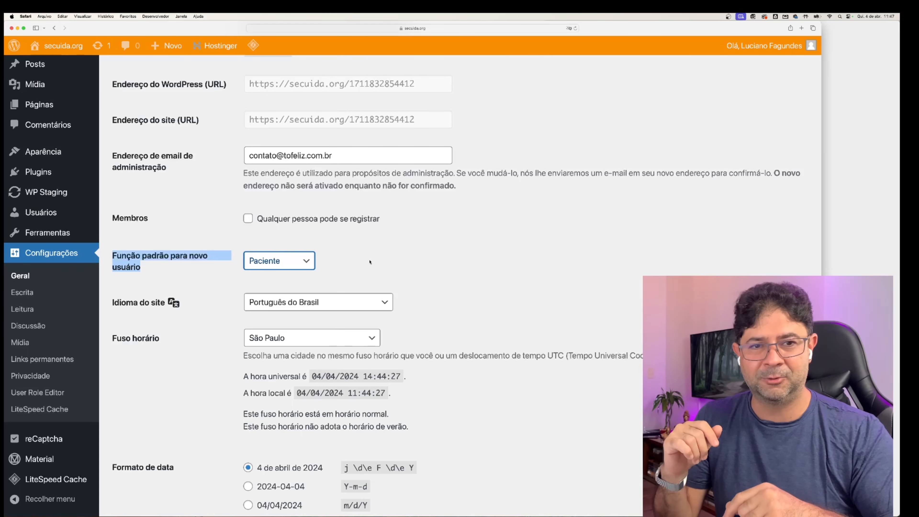
{"action": "scroll", "coordinate": [370, 262], "scroll_direction": "down", "scroll_amount": 5}
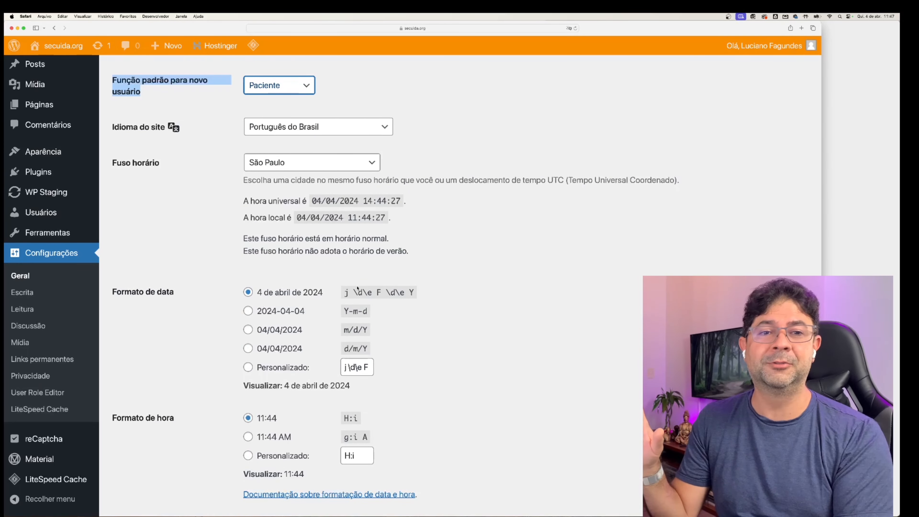
{"action": "scroll", "coordinate": [358, 287], "scroll_direction": "down", "scroll_amount": 4}
{"action": "left_click", "coordinate": [150, 453]}
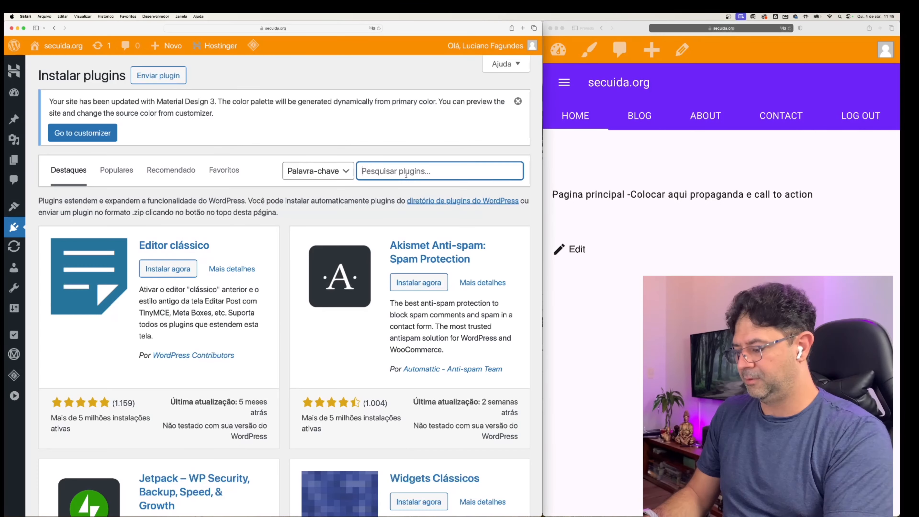
Search the plugin directory for "Nav Menu Roles", then install and activate the Nav Menu Roles plugin
{"action": "type", "text": "Nav "}
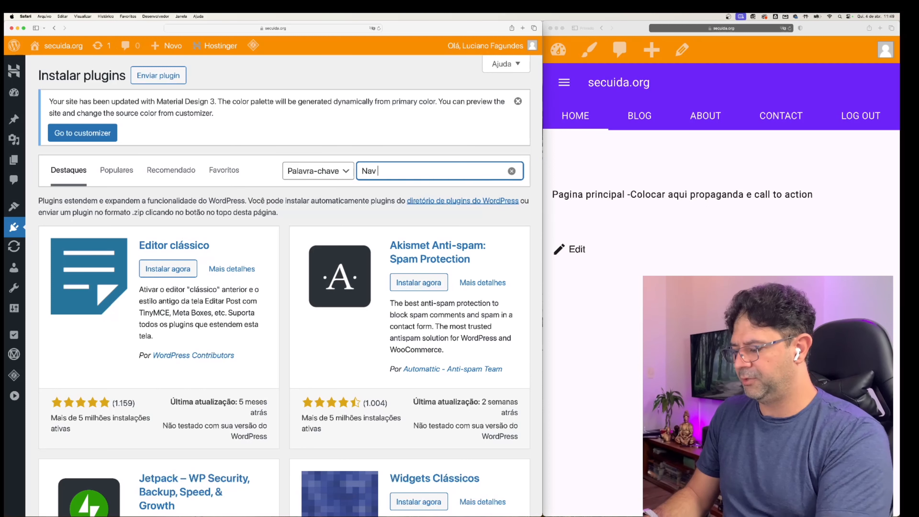
{"action": "type", "text": "Menu Roles"}
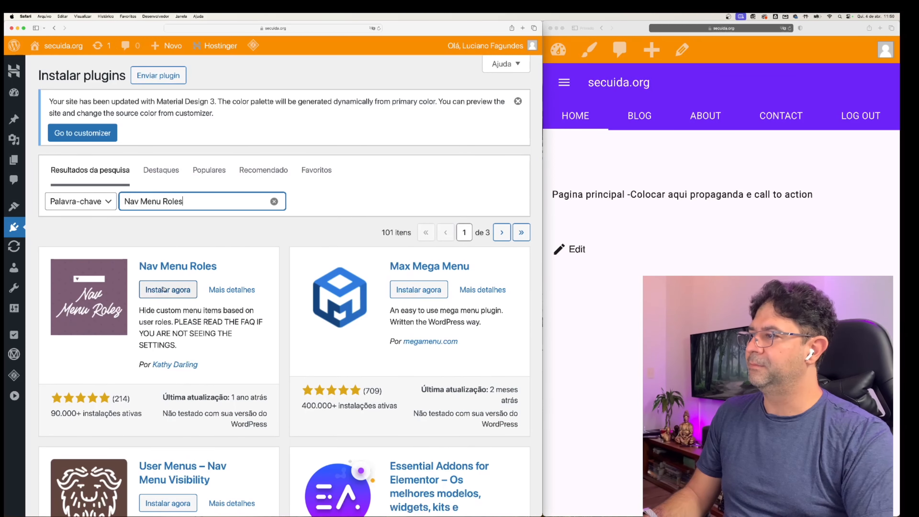
{"action": "left_click", "coordinate": [163, 289]}
Open the preview's navigation drawer and examine the display mode and target audience options of the Home item in Menu 1
{"action": "left_click", "coordinate": [649, 225]}
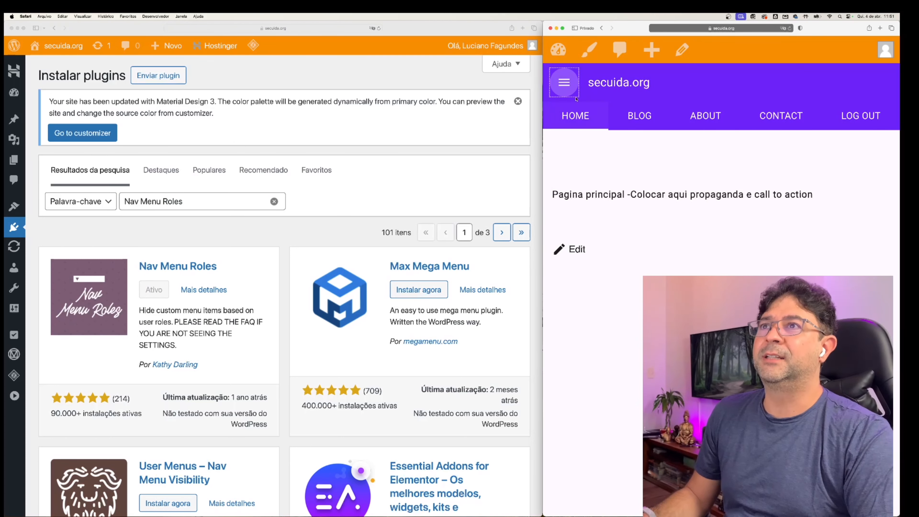
{"action": "left_click", "coordinate": [564, 81]}
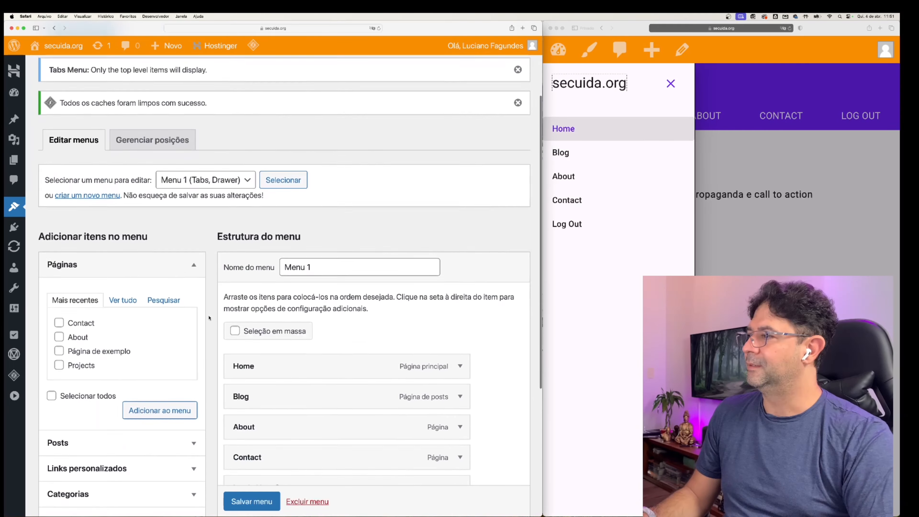
{"action": "scroll", "coordinate": [470, 194], "scroll_direction": "down", "scroll_amount": 5}
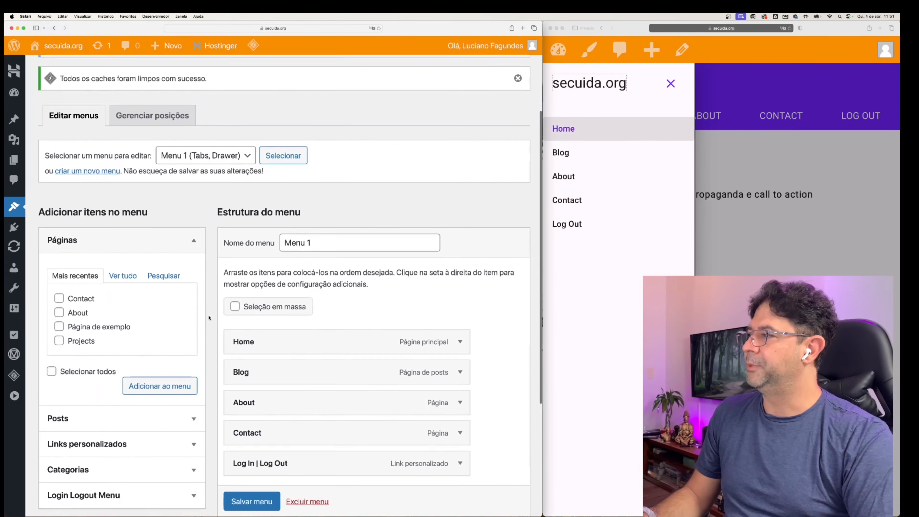
{"action": "left_click", "coordinate": [460, 190]}
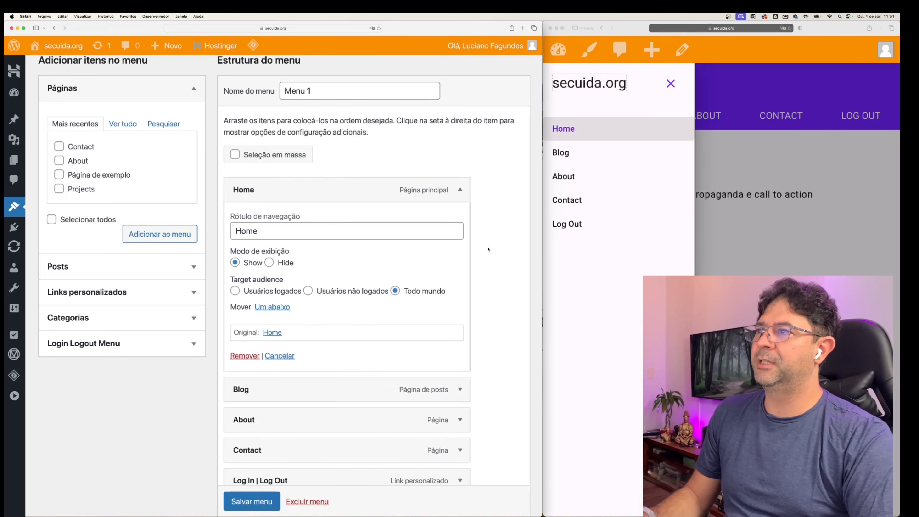
{"action": "scroll", "coordinate": [480, 158], "scroll_direction": "down", "scroll_amount": 2}
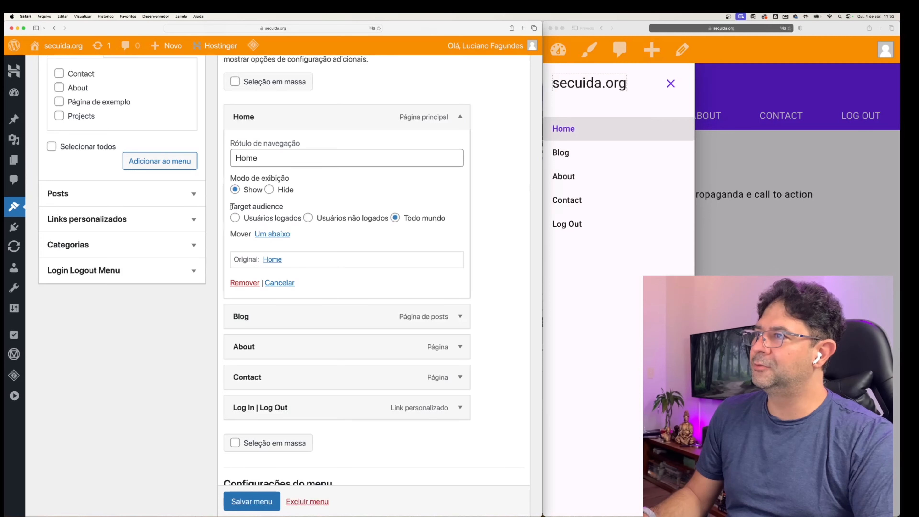
{"action": "left_click_drag", "start_coordinate": [230, 203], "coordinate": [453, 219]}
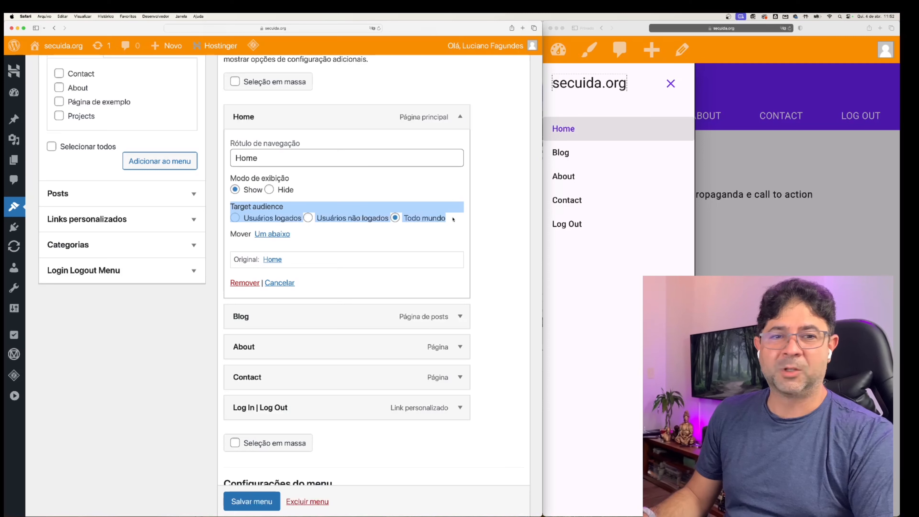
{"action": "left_click", "coordinate": [395, 217]}
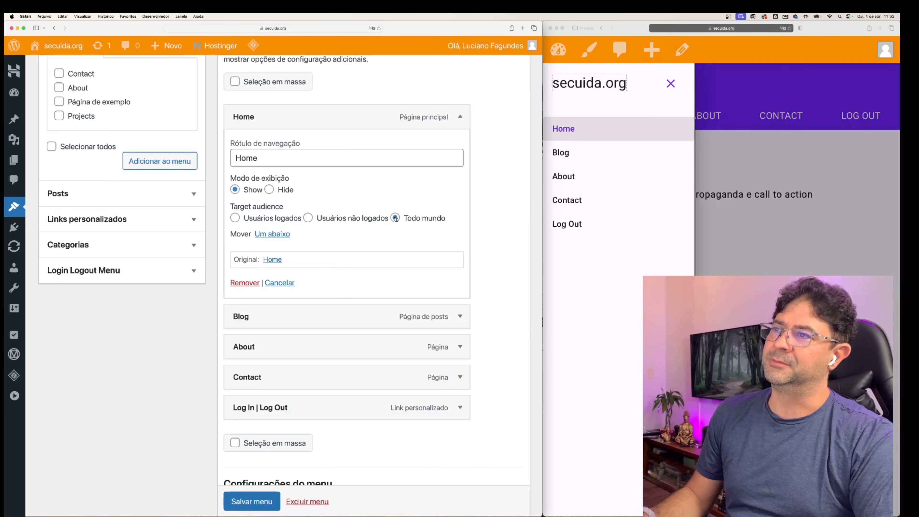
{"action": "double_click", "coordinate": [248, 158]}
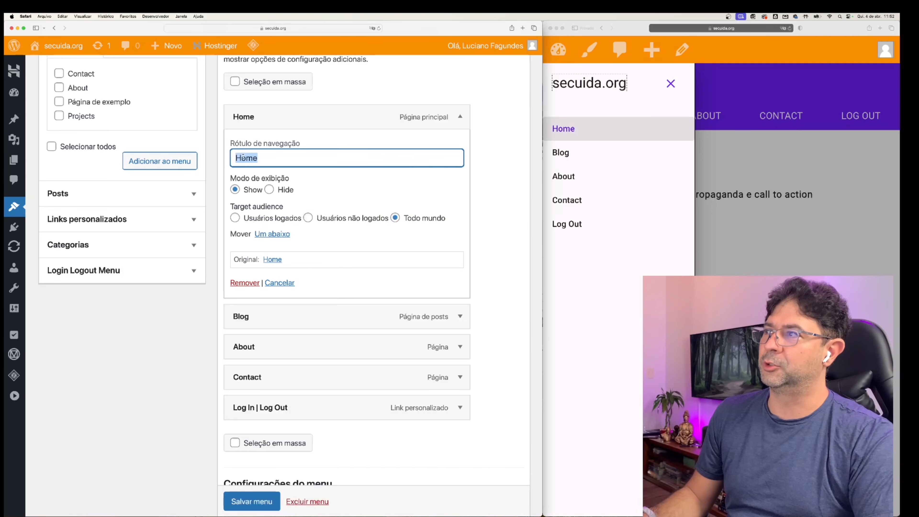
Expand the Blog, About and Log In | Log Out items of Menu 1 and review their target audience options
{"action": "left_click", "coordinate": [461, 317]}
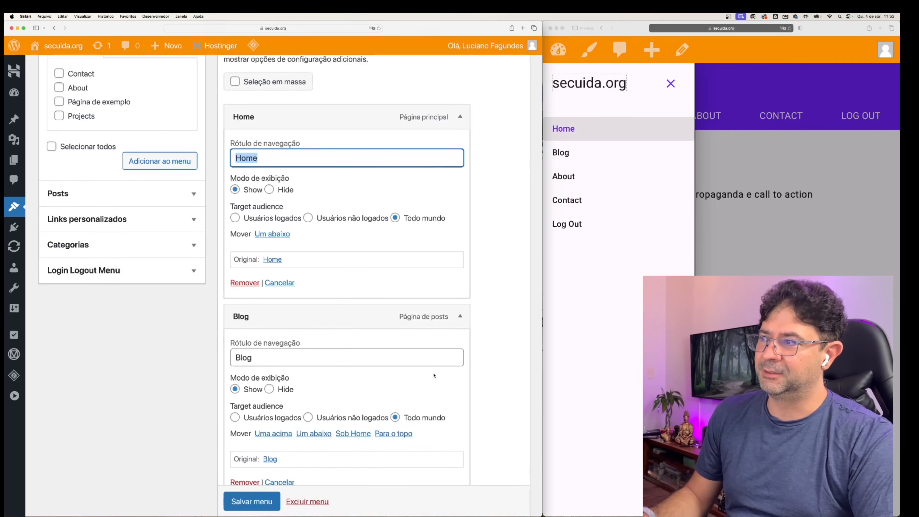
{"action": "scroll", "coordinate": [416, 362], "scroll_direction": "down", "scroll_amount": 5}
{"action": "scroll", "coordinate": [400, 360], "scroll_direction": "down", "scroll_amount": 2}
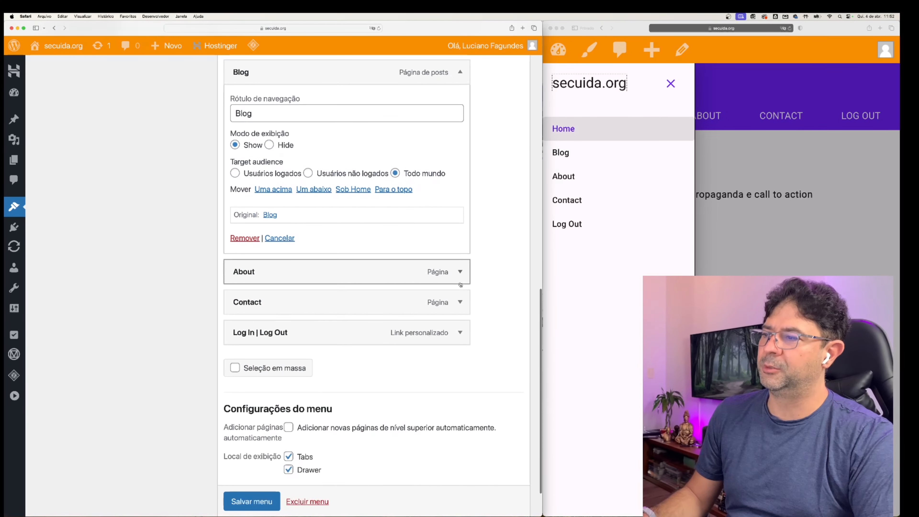
{"action": "left_click", "coordinate": [459, 269]}
{"action": "scroll", "coordinate": [460, 275], "scroll_direction": "down", "scroll_amount": 6}
{"action": "left_click", "coordinate": [460, 280]}
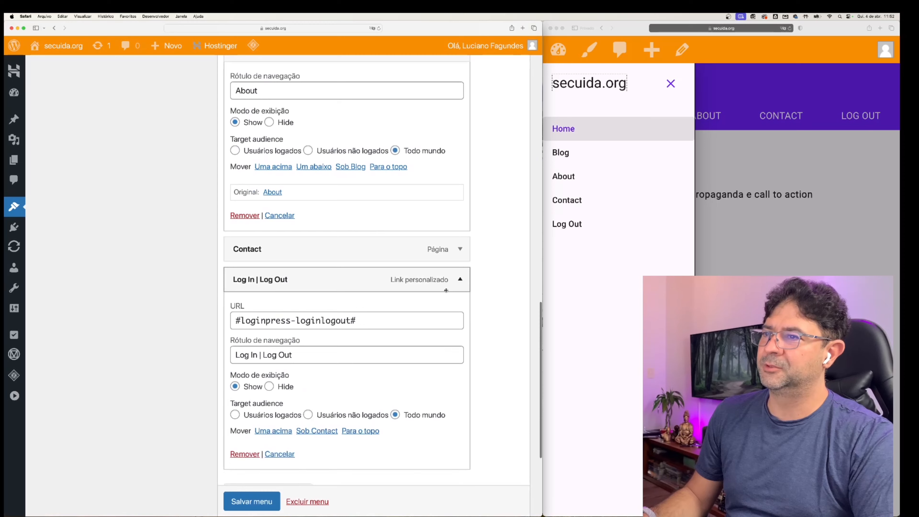
{"action": "scroll", "coordinate": [367, 336], "scroll_direction": "down", "scroll_amount": 3}
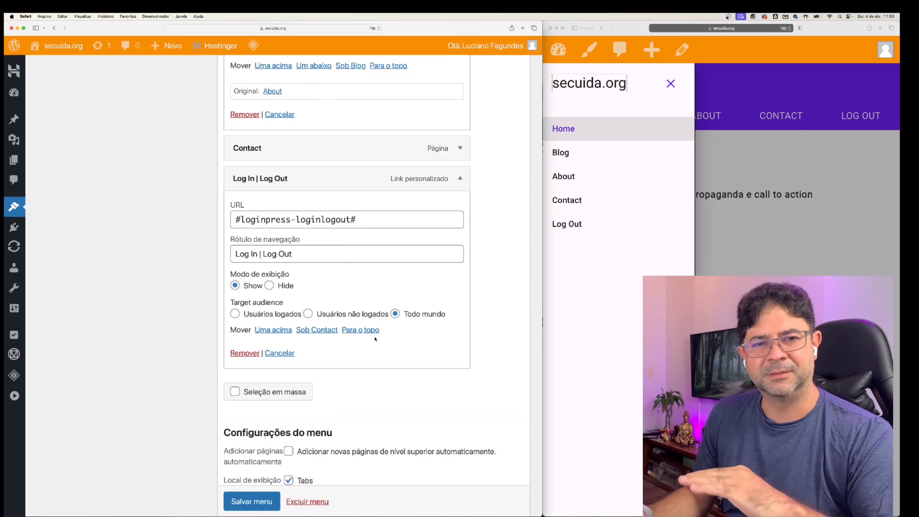
Create and publish a new page titled "Painel" with the paragraph "Somente usuários logados podem ver esta pagina"
{"action": "mouse_move", "coordinate": [13, 159]}
{"action": "left_click", "coordinate": [65, 198]}
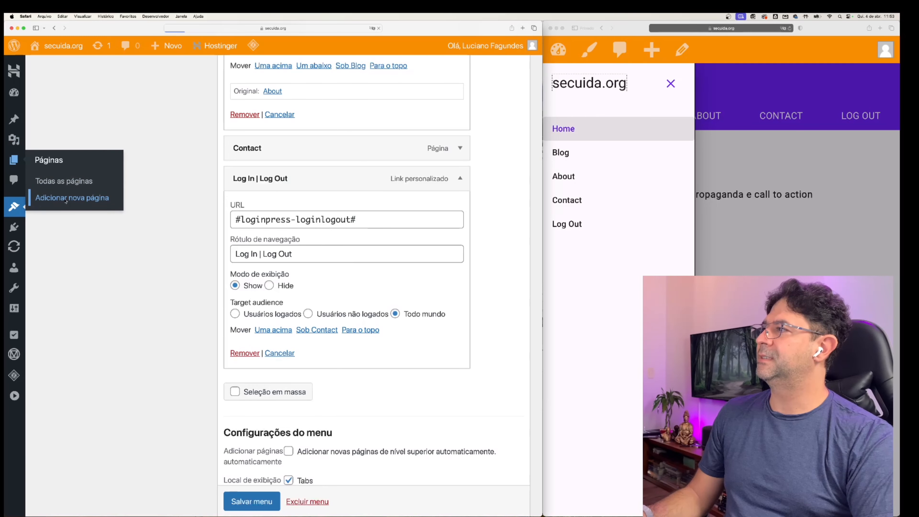
{"action": "type", "text": "Painel"}
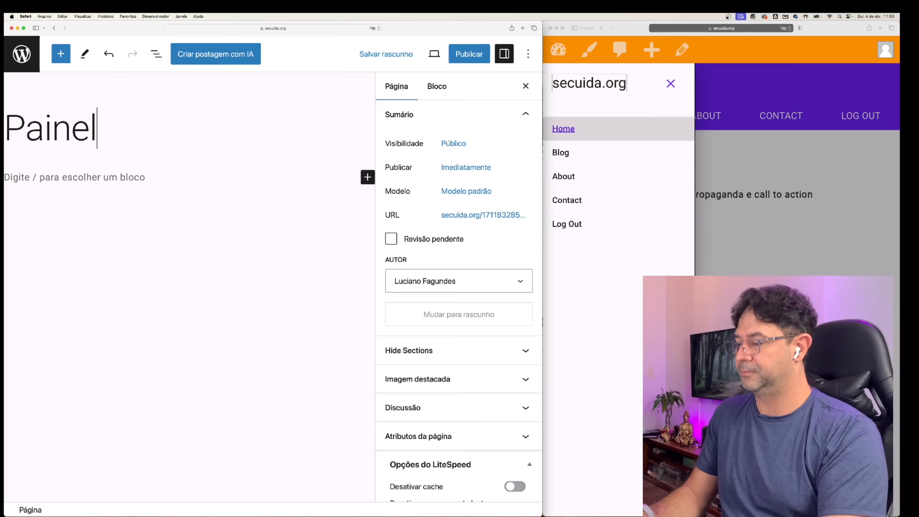
{"action": "key", "text": "Return"}
{"action": "type", "text": "Somente usu"}
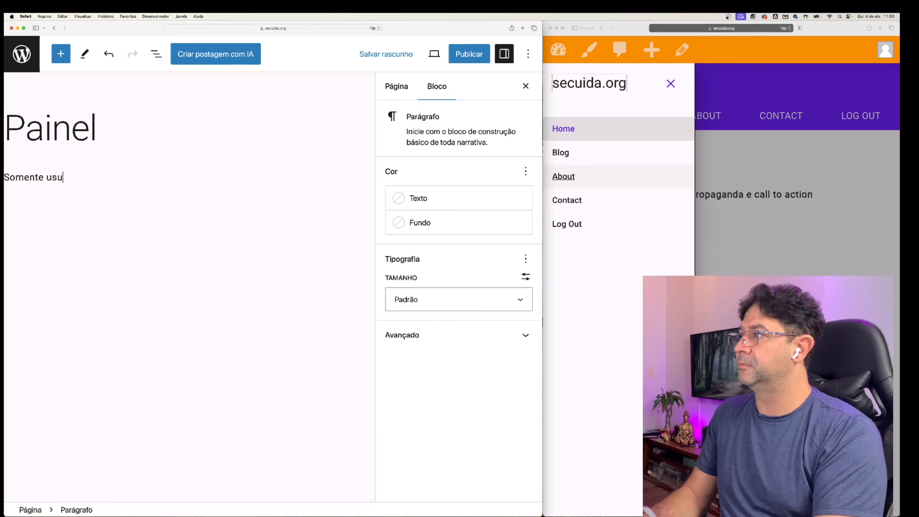
{"action": "type", "text": "ários logad"}
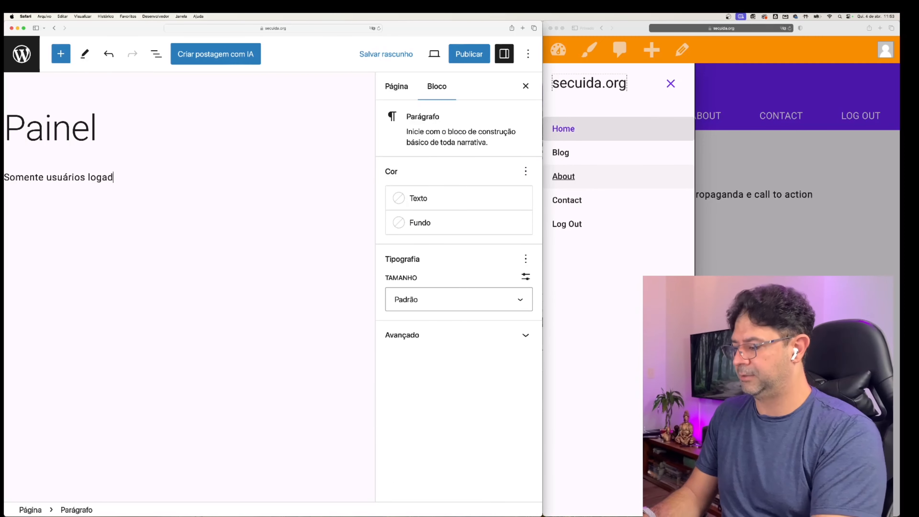
{"action": "type", "text": "os podem ver esta "}
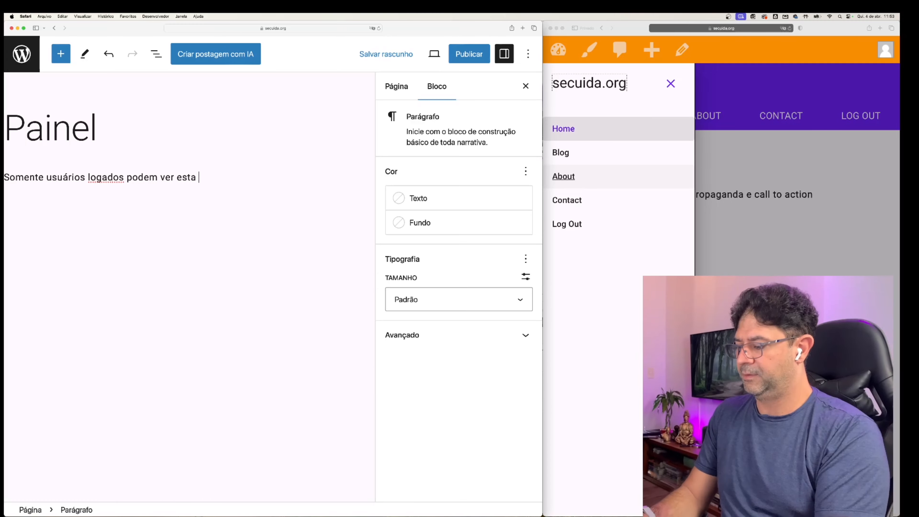
{"action": "type", "text": "pagina"}
{"action": "key", "text": "Return"}
{"action": "left_click", "coordinate": [469, 54]}
{"action": "left_click", "coordinate": [420, 53]}
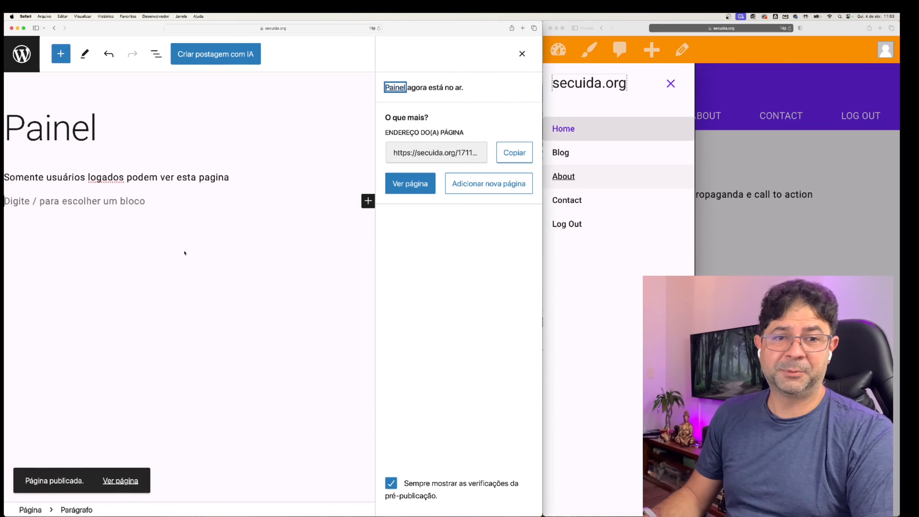
Add the Painel page to Menu 1 directly below Home, in place of the Blog item
{"action": "left_click", "coordinate": [22, 54]}
{"action": "mouse_move", "coordinate": [13, 206]}
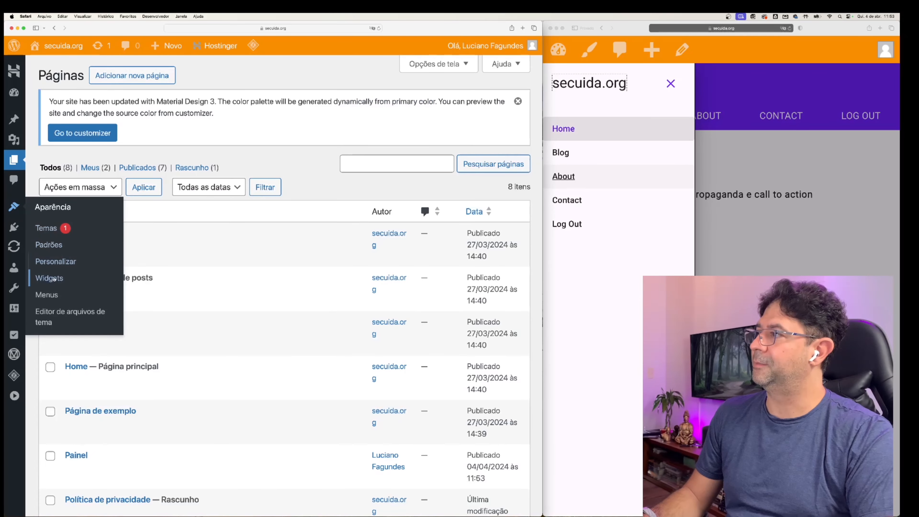
{"action": "left_click", "coordinate": [48, 294]}
{"action": "scroll", "coordinate": [286, 239], "scroll_direction": "down", "scroll_amount": 5}
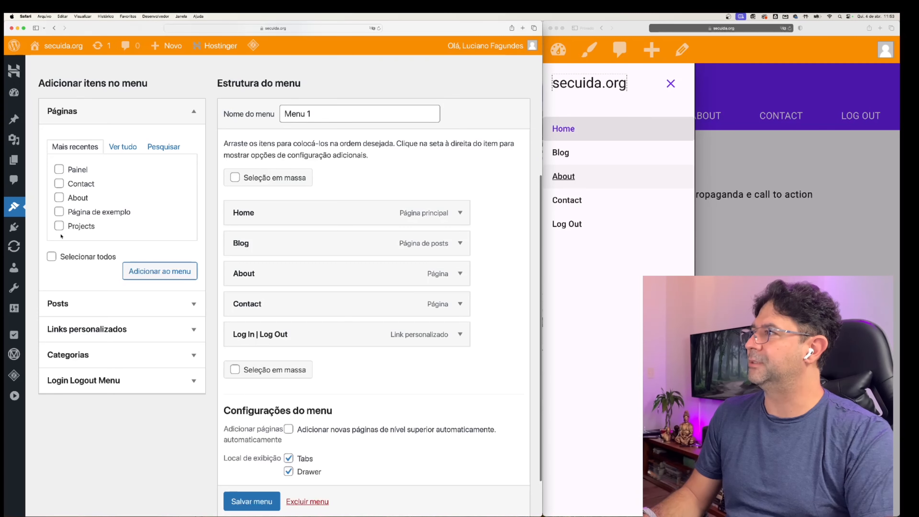
{"action": "left_click", "coordinate": [112, 146]}
{"action": "scroll", "coordinate": [90, 199], "scroll_direction": "down", "scroll_amount": 1}
{"action": "left_click", "coordinate": [59, 224]}
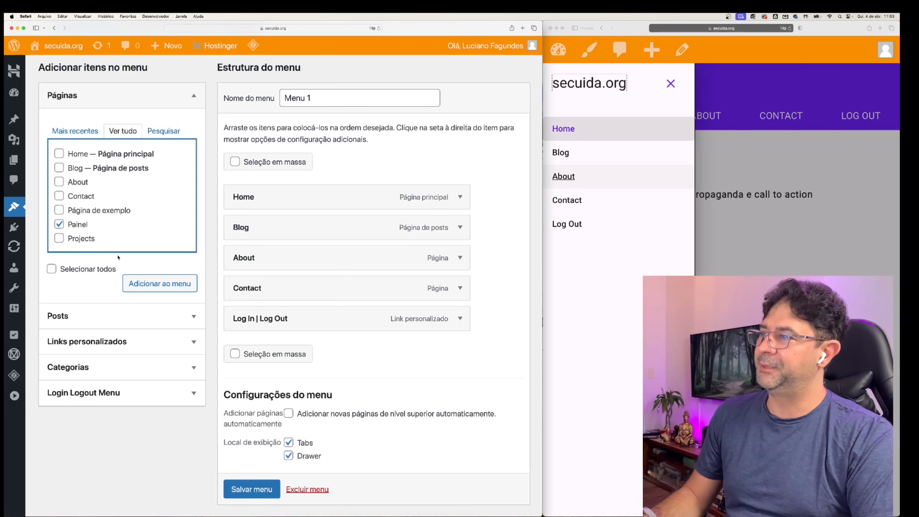
{"action": "left_click", "coordinate": [156, 283]}
{"action": "left_click_drag", "start_coordinate": [285, 327], "coordinate": [263, 228]}
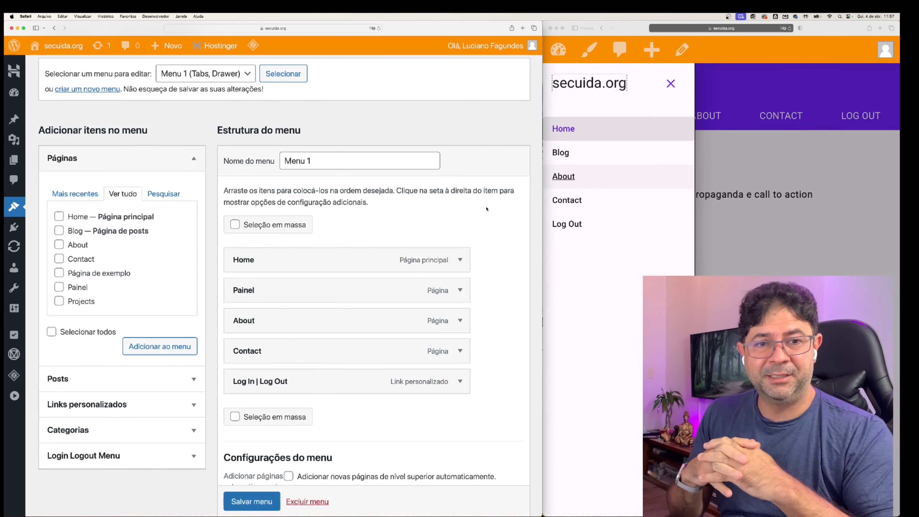
Set the target audience of the Home item in Menu 1 to "Usuários não logados"
{"action": "scroll", "coordinate": [488, 267], "scroll_direction": "up", "scroll_amount": 1}
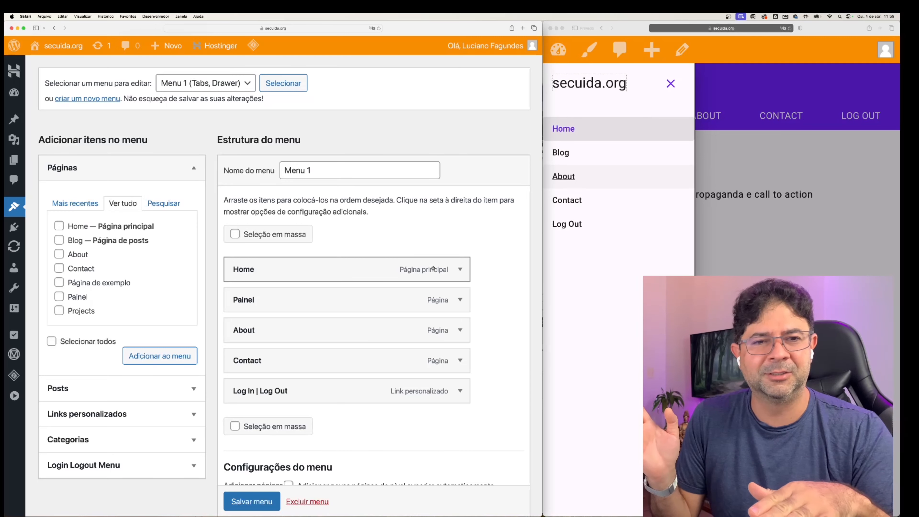
{"action": "left_click", "coordinate": [460, 270]}
{"action": "scroll", "coordinate": [481, 319], "scroll_direction": "down", "scroll_amount": 2}
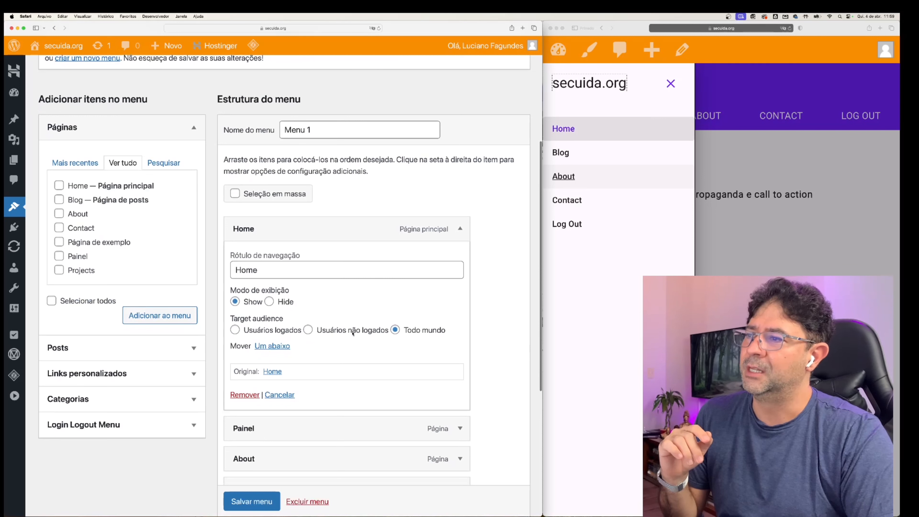
{"action": "left_click", "coordinate": [308, 330]}
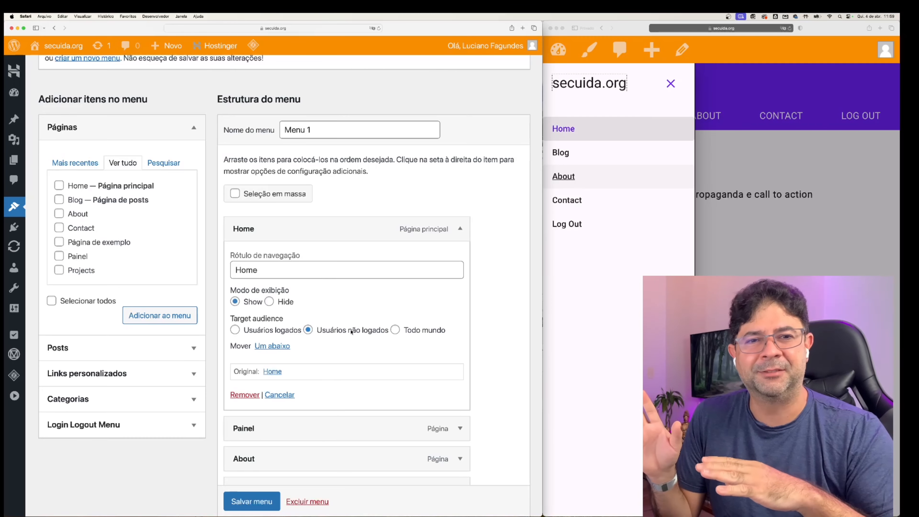
Set the target audience of the Painel item to "Usuários logados", without restricting it to any target role
{"action": "scroll", "coordinate": [350, 331], "scroll_direction": "down", "scroll_amount": 5}
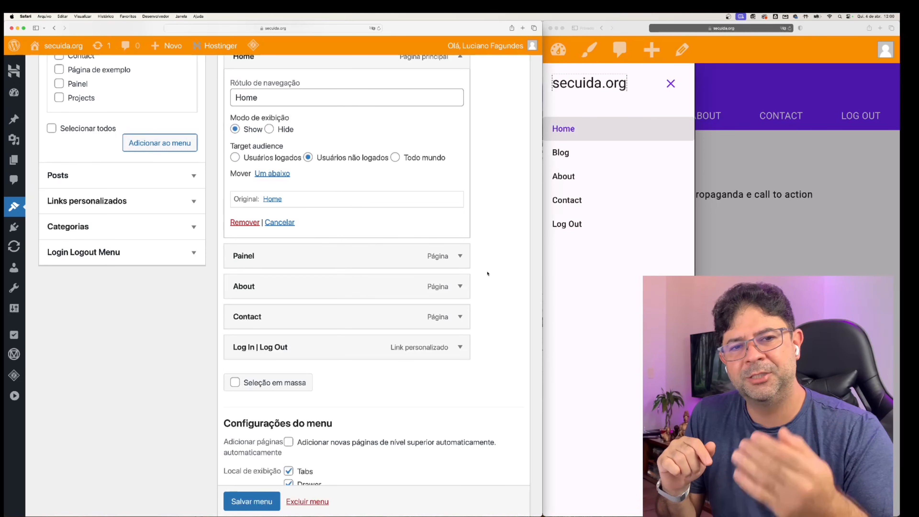
{"action": "left_click", "coordinate": [460, 256]}
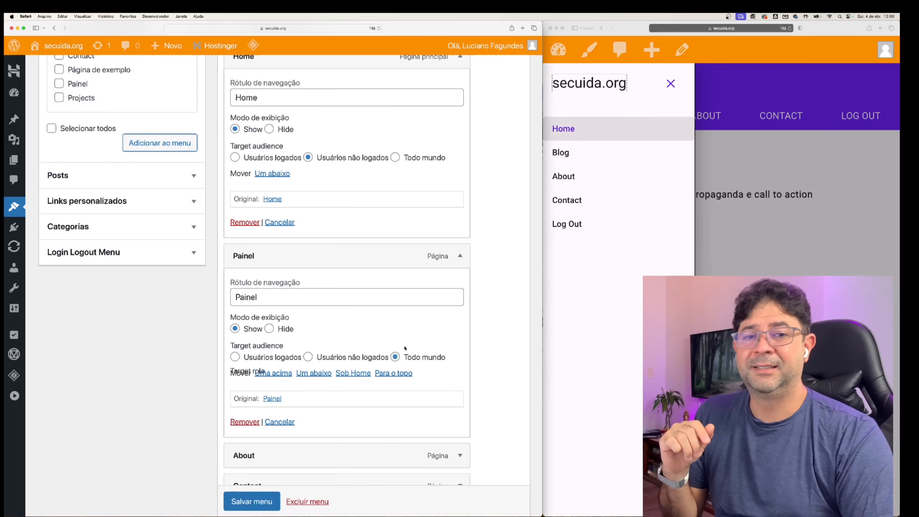
{"action": "left_click", "coordinate": [235, 357]}
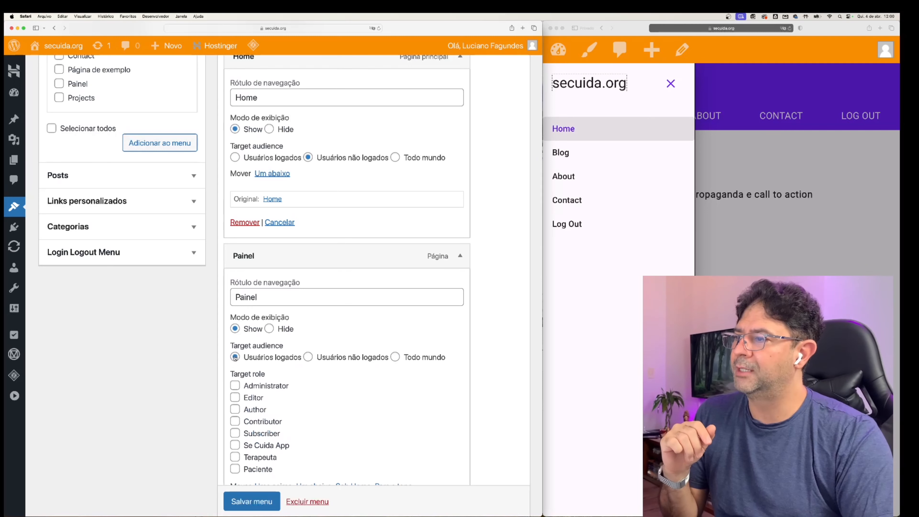
{"action": "scroll", "coordinate": [274, 398], "scroll_direction": "down", "scroll_amount": 3}
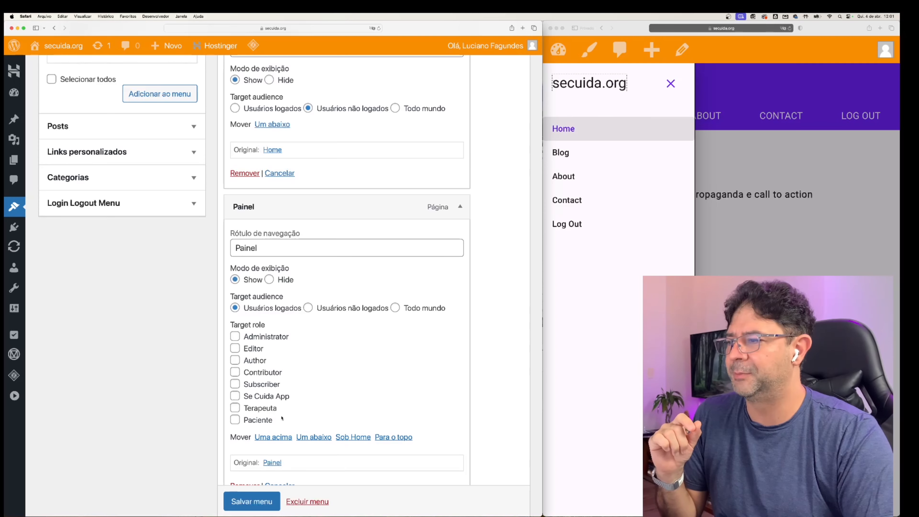
{"action": "left_click", "coordinate": [460, 207]}
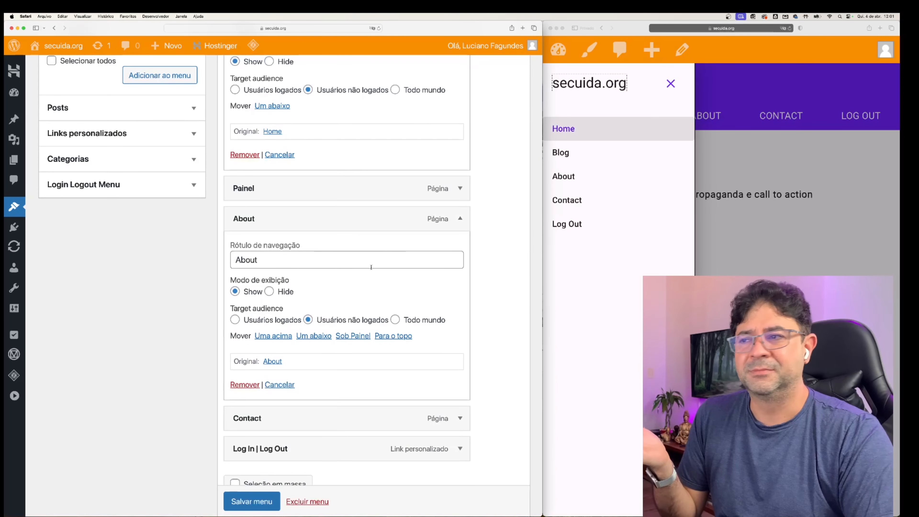
Set the About, Contact and Log In | Log Out items' target audience to "Todo mundo" and save Menu 1
{"action": "left_click", "coordinate": [395, 320]}
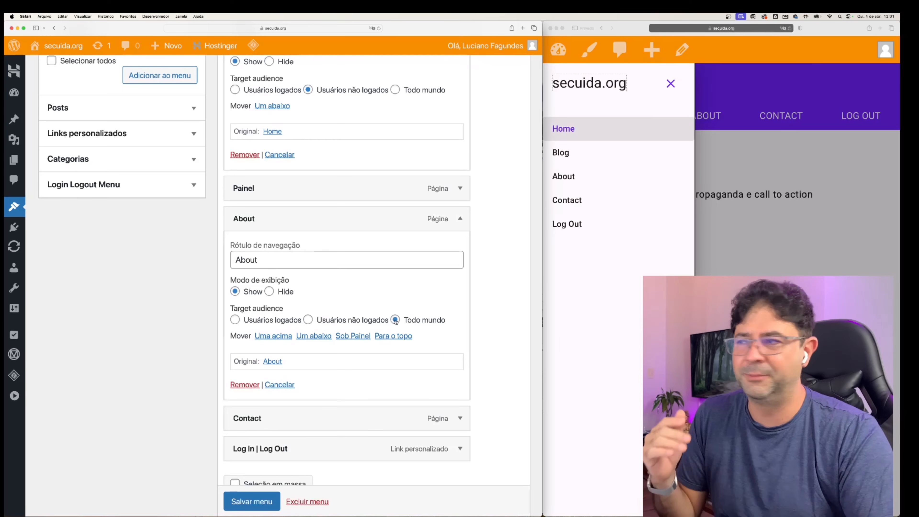
{"action": "scroll", "coordinate": [251, 274], "scroll_direction": "down", "scroll_amount": 3}
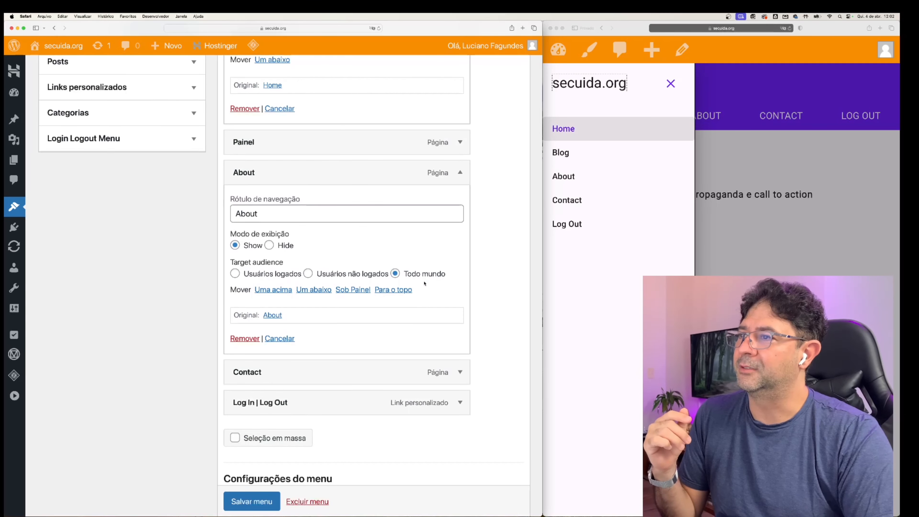
{"action": "left_click", "coordinate": [460, 372]}
{"action": "scroll", "coordinate": [403, 298], "scroll_direction": "down", "scroll_amount": 10}
{"action": "left_click", "coordinate": [402, 297]}
{"action": "scroll", "coordinate": [464, 338], "scroll_direction": "down", "scroll_amount": 4}
{"action": "left_click", "coordinate": [462, 336]}
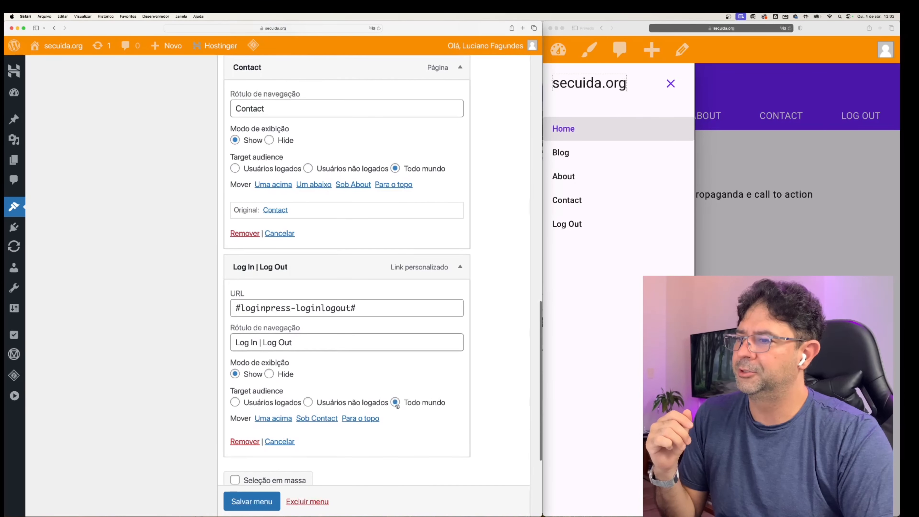
{"action": "left_click", "coordinate": [250, 502]}
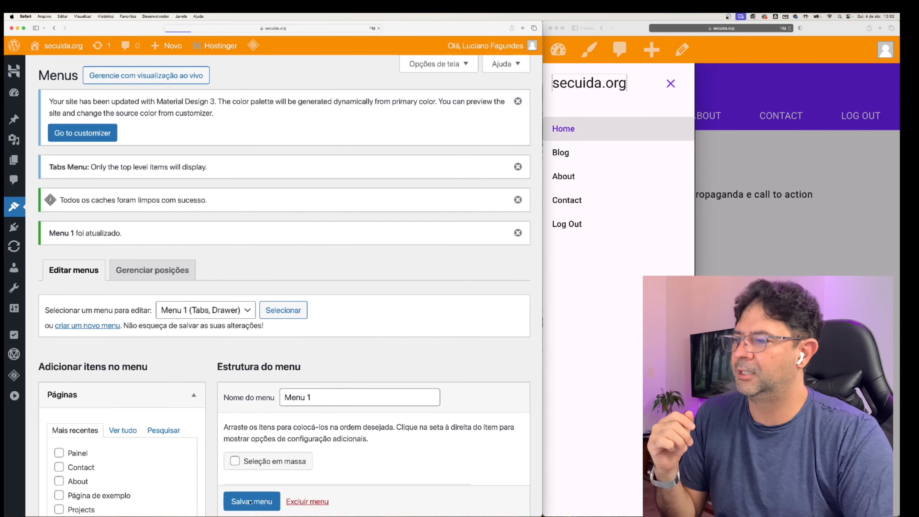
Reload the site preview to check the logged-in menu, then log out of the site
{"action": "left_click", "coordinate": [793, 227]}
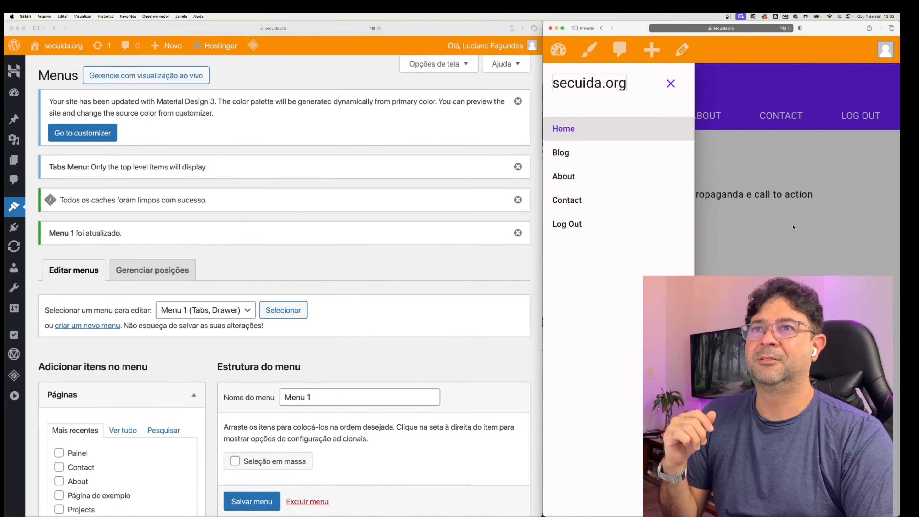
{"action": "left_click", "coordinate": [789, 29]}
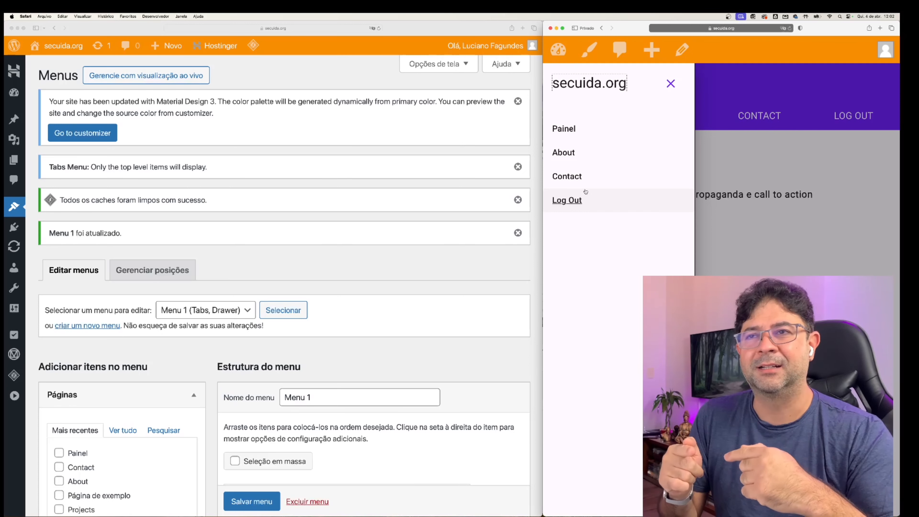
{"action": "left_click", "coordinate": [567, 202]}
Switch to the SeCuida.org site in Chrome and compare its navigation drawer items when logged out and logged back in
{"action": "key", "text": "super+Tab"}
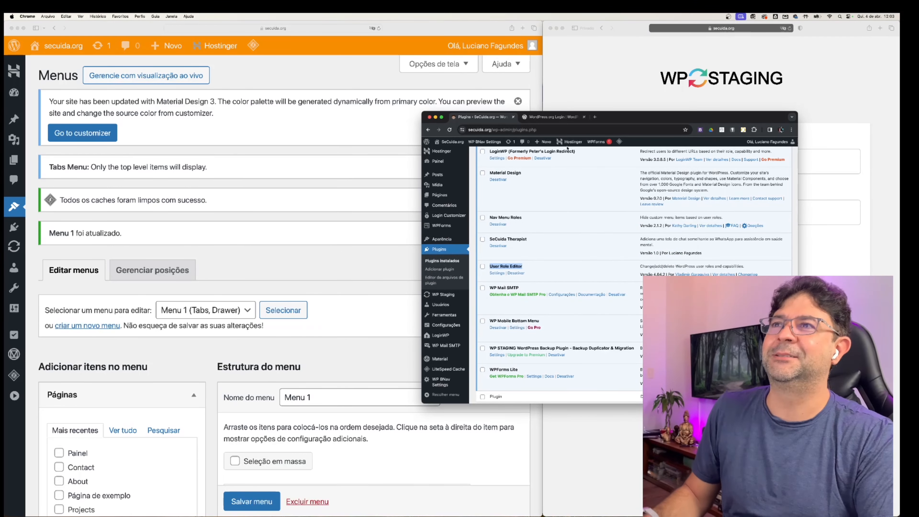
{"action": "left_click", "coordinate": [497, 130]}
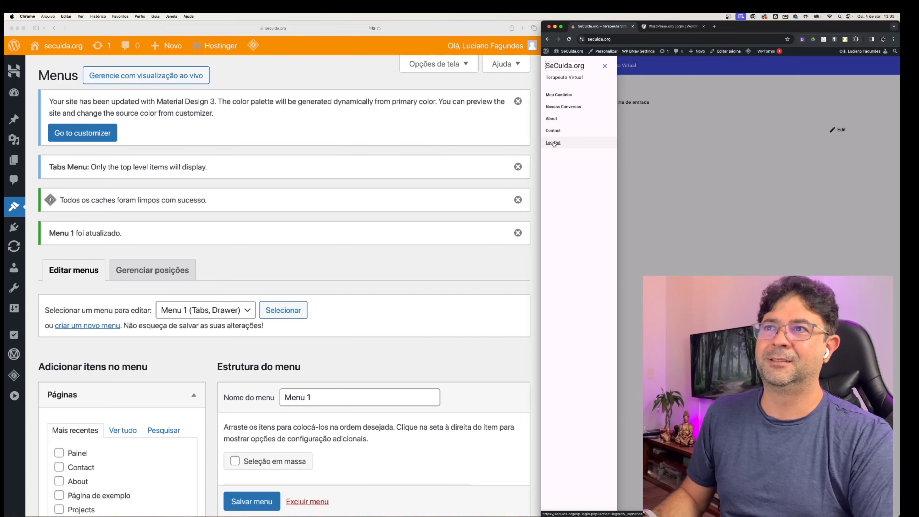
{"action": "left_click", "coordinate": [553, 143]}
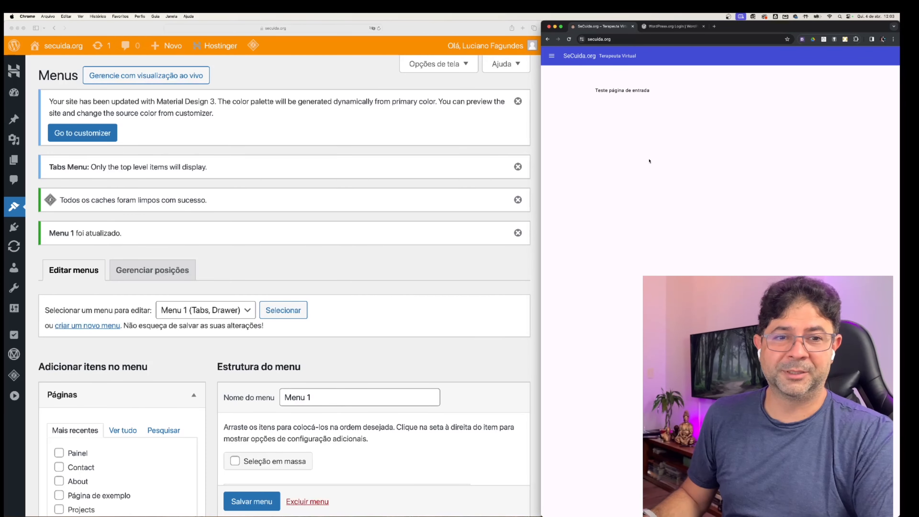
{"action": "left_click", "coordinate": [551, 55]}
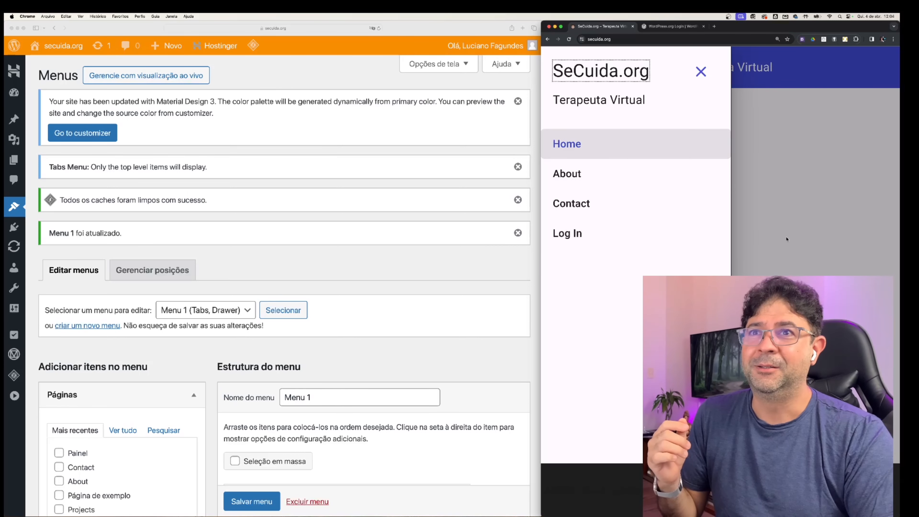
{"action": "left_click", "coordinate": [567, 234]}
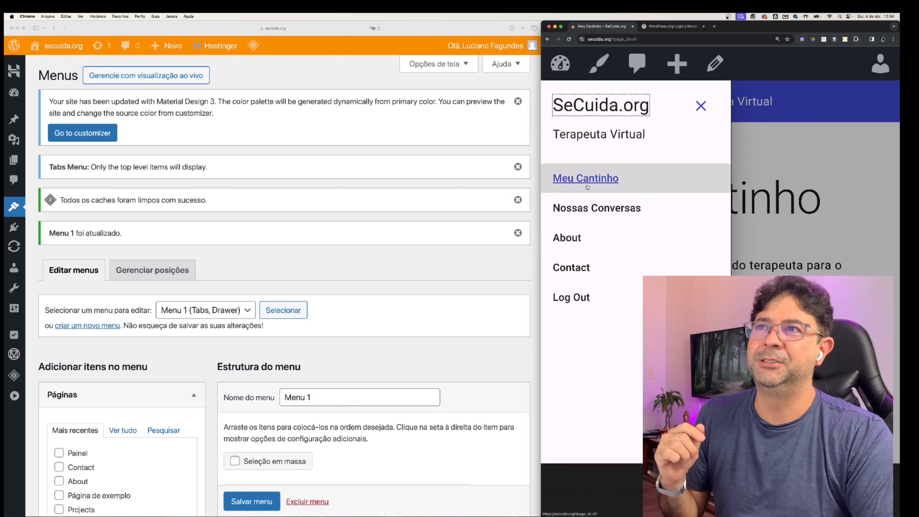
{"action": "mouse_move", "coordinate": [675, 72]}
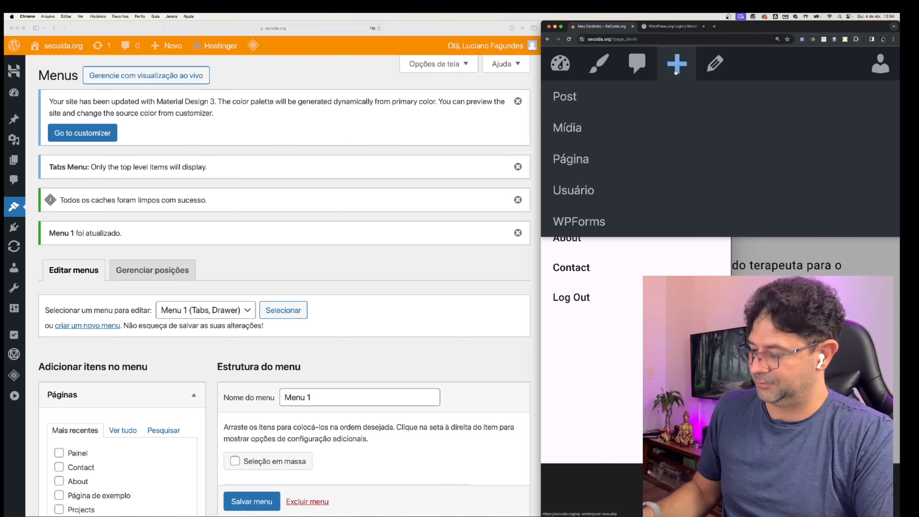
{"action": "key", "text": "super+Tab"}
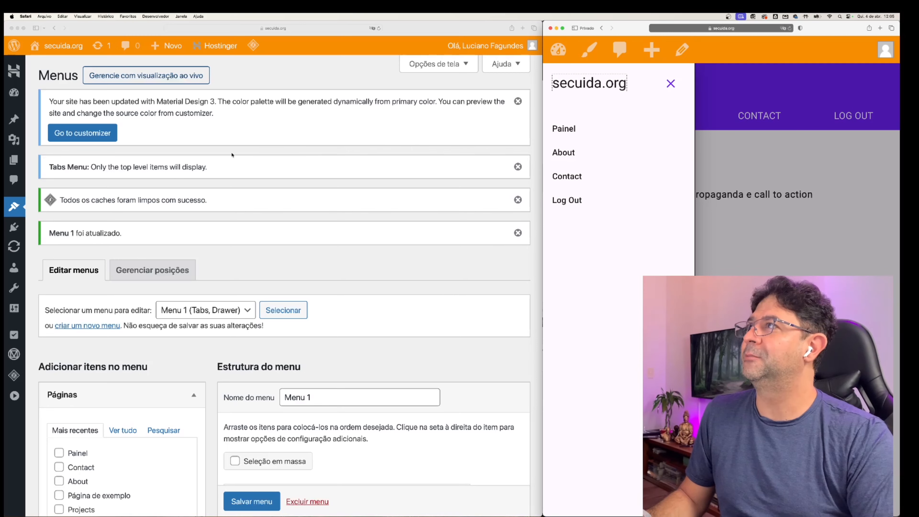
View the Painel page in a separate private window and in the main preview window while logged in
{"action": "left_click", "coordinate": [597, 137]}
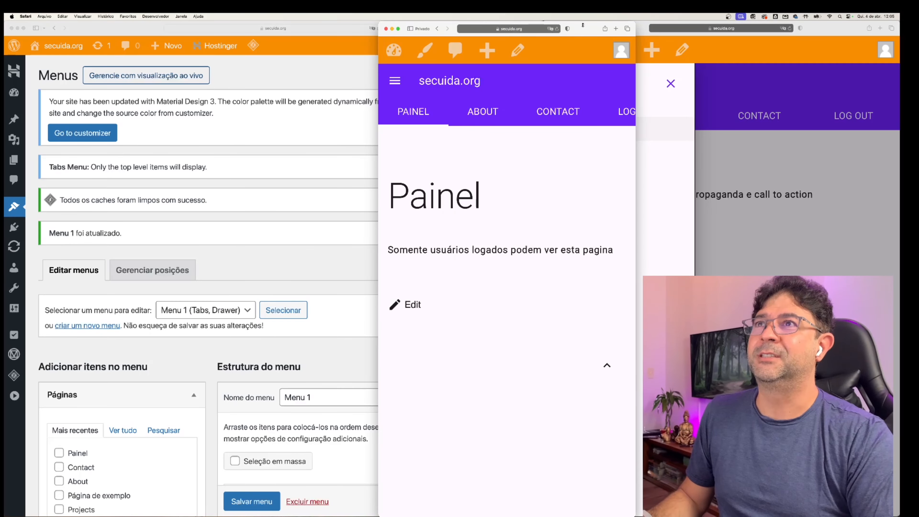
{"action": "left_click_drag", "start_coordinate": [582, 23], "coordinate": [571, 105]}
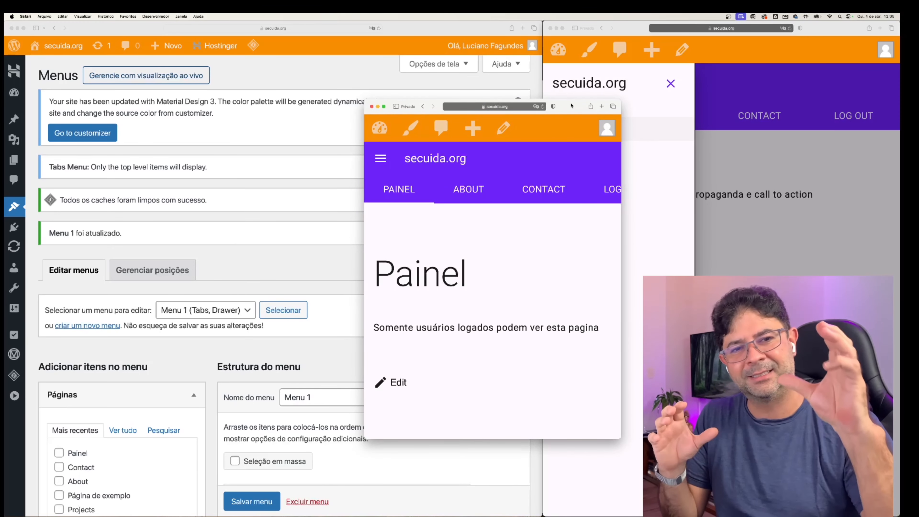
{"action": "left_click_drag", "start_coordinate": [566, 110], "coordinate": [475, 71]}
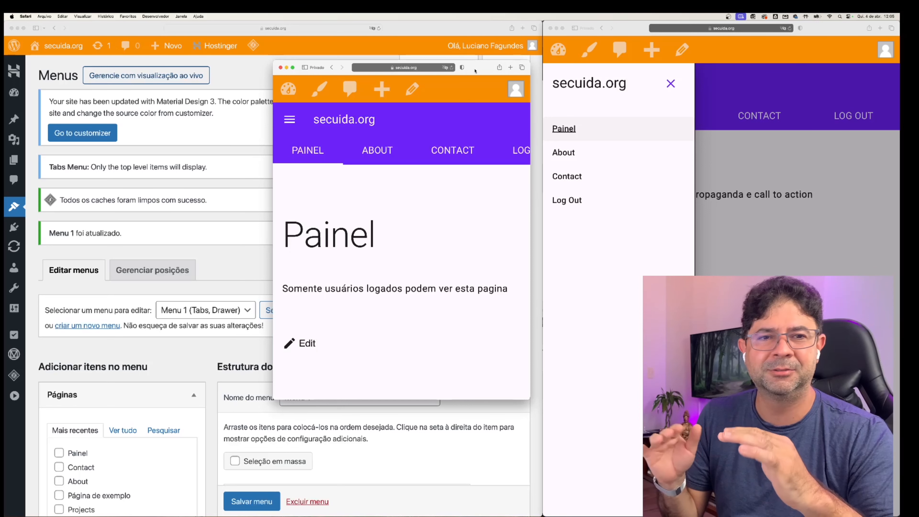
{"action": "left_click", "coordinate": [758, 172]}
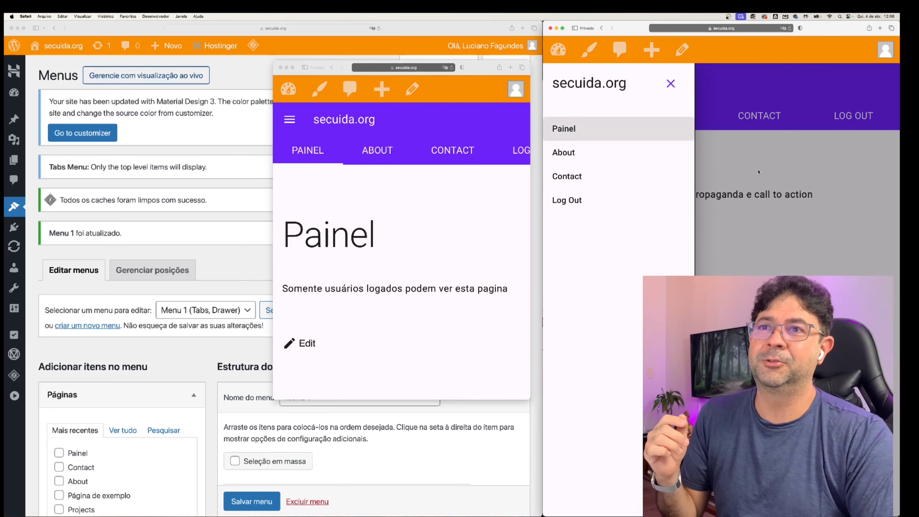
{"action": "left_click", "coordinate": [575, 131]}
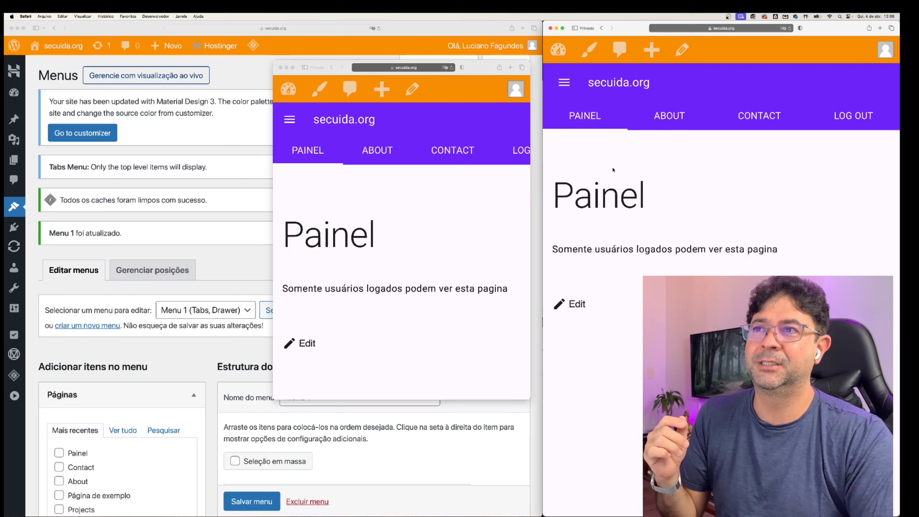
Log out in the preview window and enlarge the separate window that shows the Painel page
{"action": "left_click", "coordinate": [429, 232]}
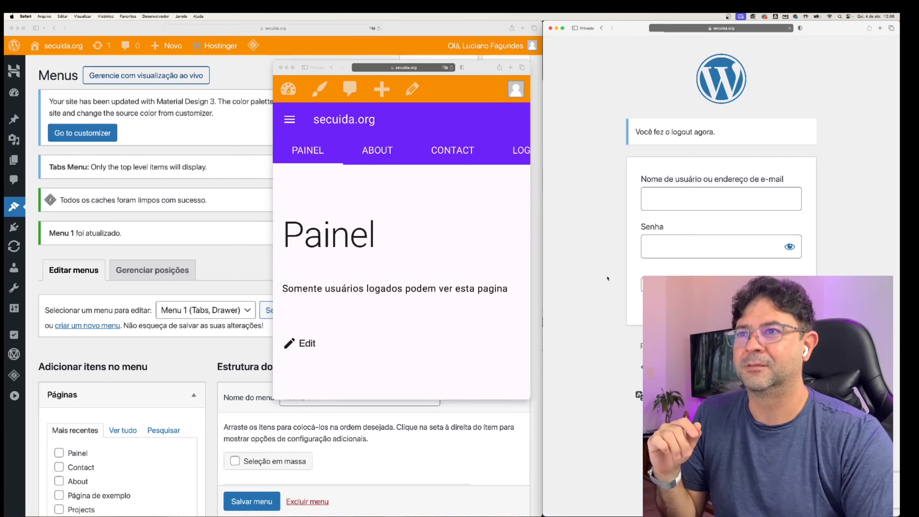
{"action": "left_click", "coordinate": [672, 366]}
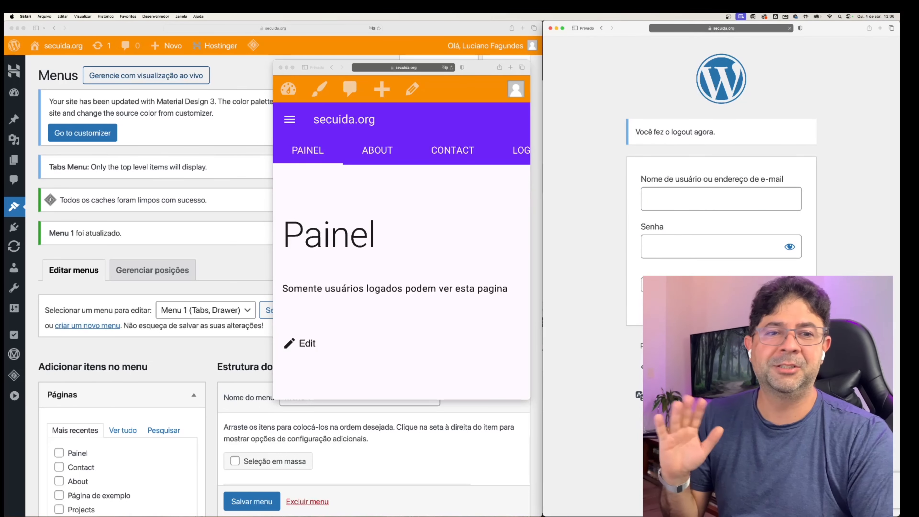
{"action": "double_click", "coordinate": [455, 71]}
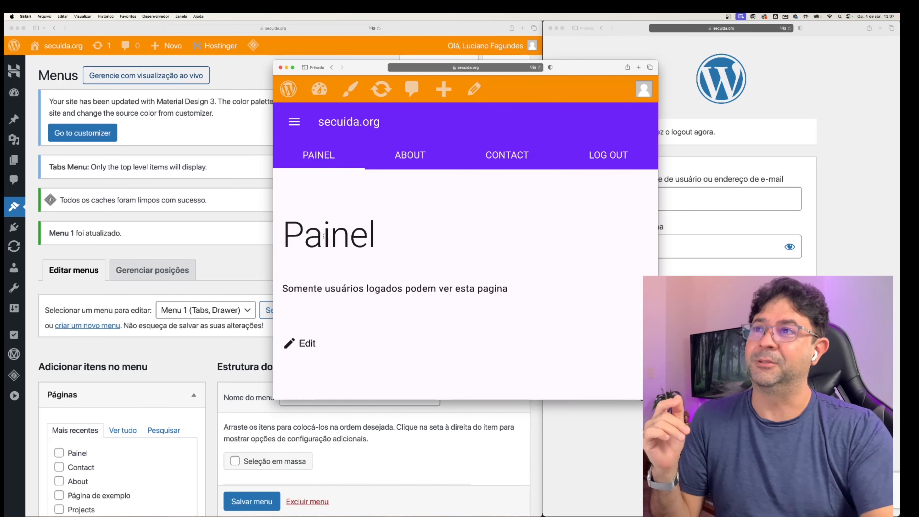
{"action": "left_click", "coordinate": [484, 70]}
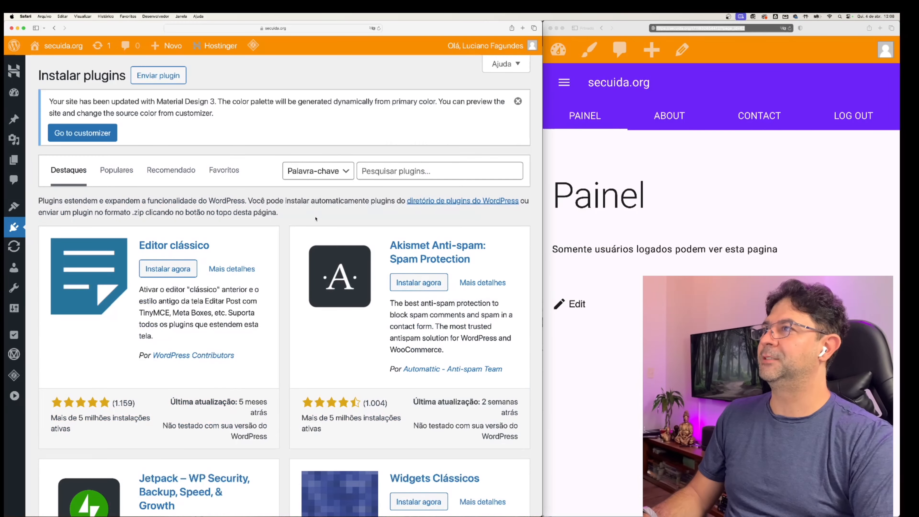
Search the plugin directory for "Content Control" and locate the plugin in the installed plugins list
{"action": "left_click", "coordinate": [394, 177]}
{"action": "type", "text": "Content Control"}
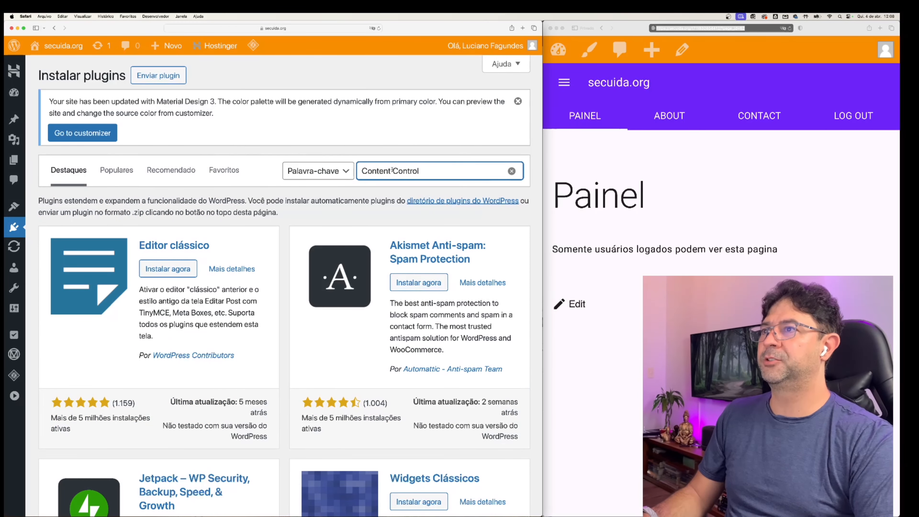
{"action": "left_click", "coordinate": [155, 358]}
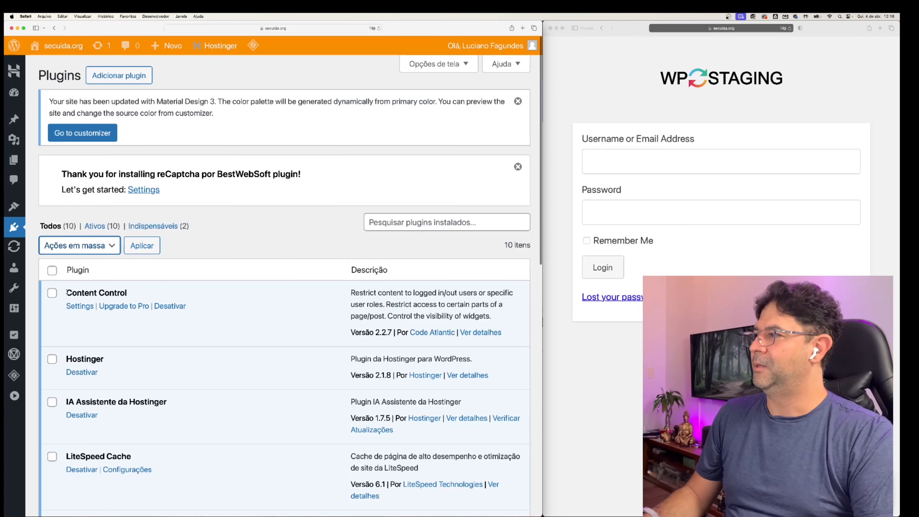
{"action": "left_click_drag", "start_coordinate": [65, 293], "coordinate": [195, 296]}
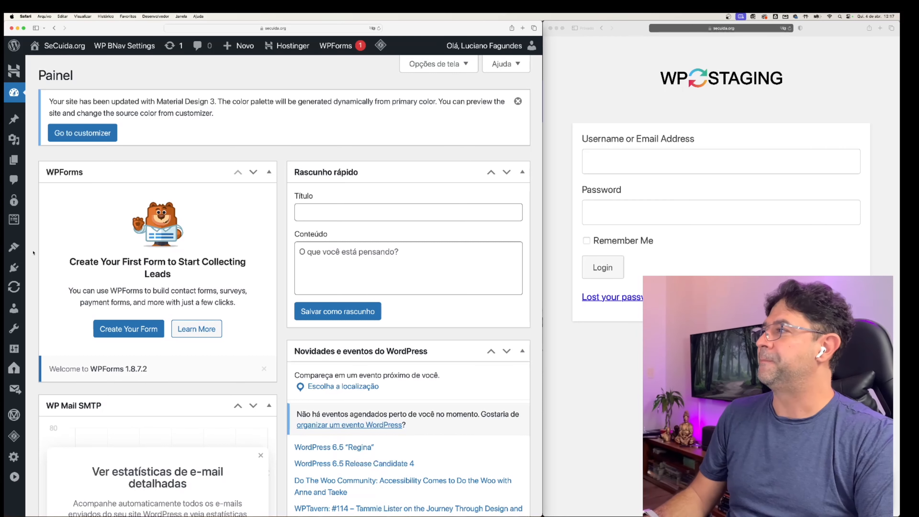
Open the secuida_app restriction from the Content Control settings
{"action": "mouse_move", "coordinate": [17, 323]}
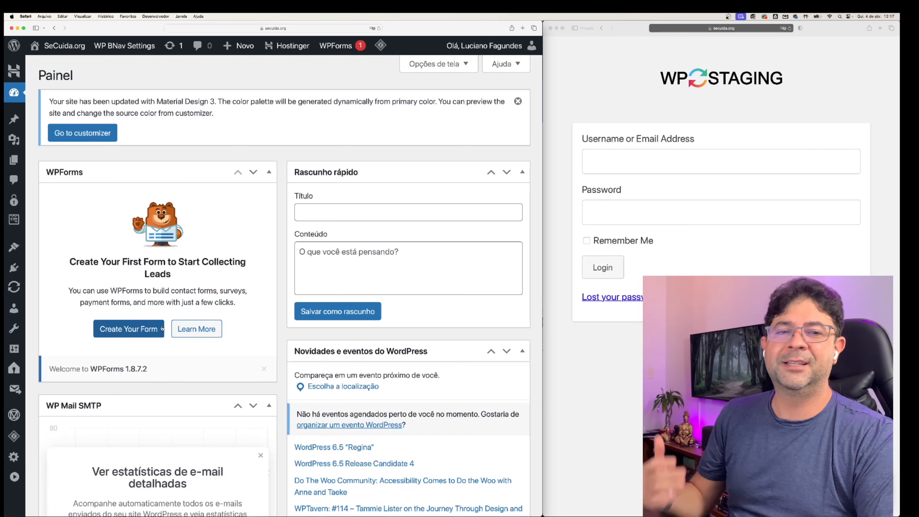
{"action": "mouse_move", "coordinate": [15, 348]}
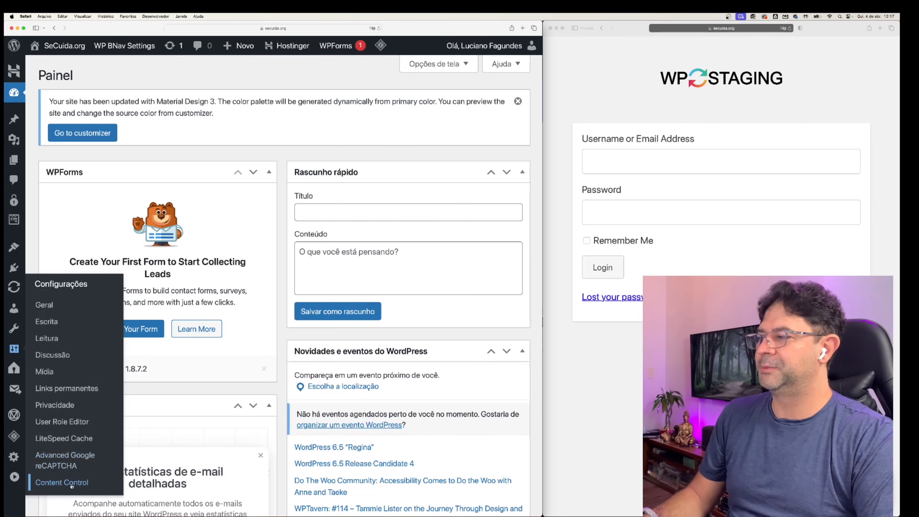
{"action": "left_click", "coordinate": [83, 485]}
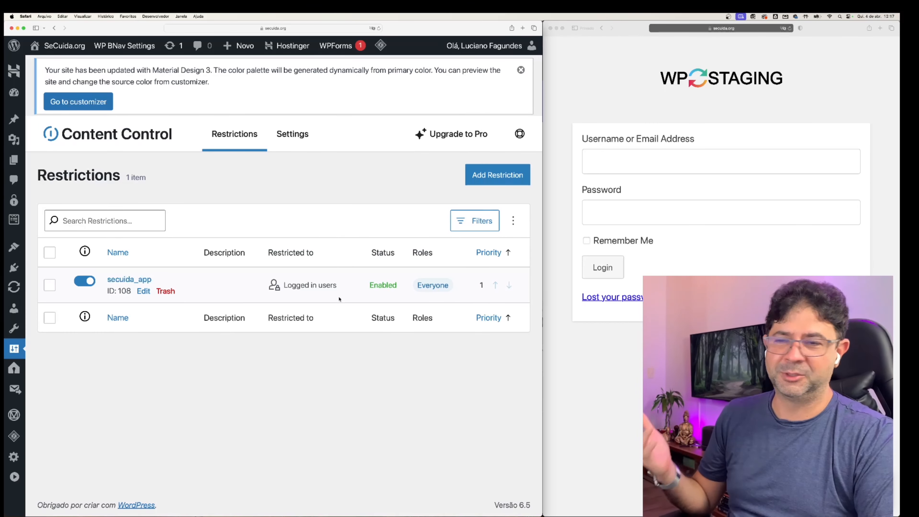
{"action": "left_click", "coordinate": [129, 280]}
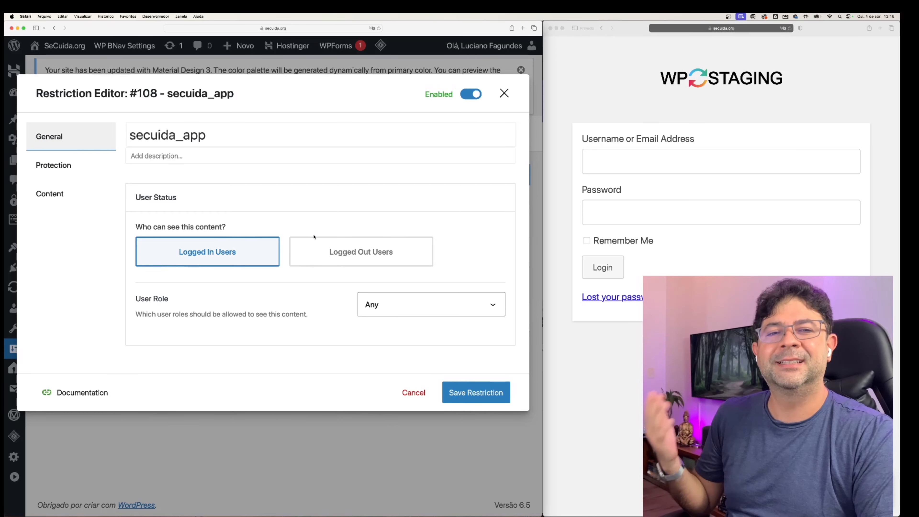
Review the restriction's name and choose Logged In Users as the audience that can see the content
{"action": "double_click", "coordinate": [213, 134]}
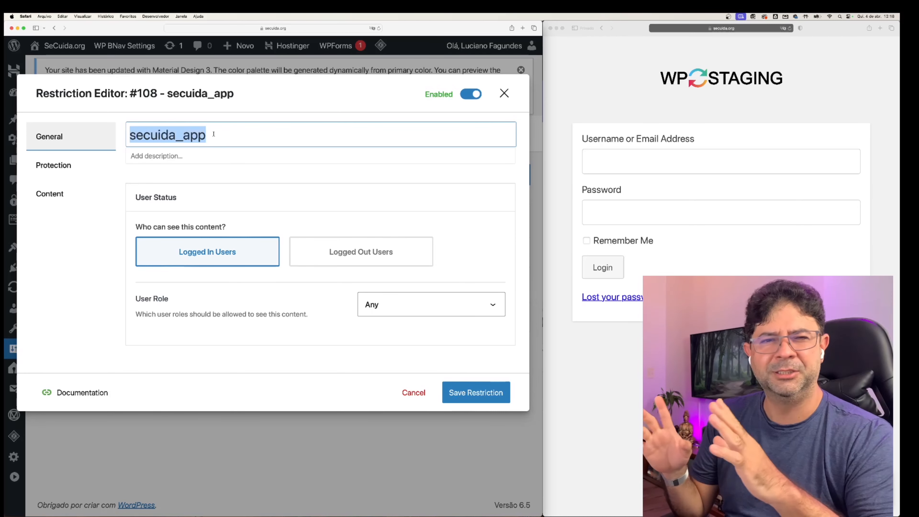
{"action": "left_click", "coordinate": [209, 169]}
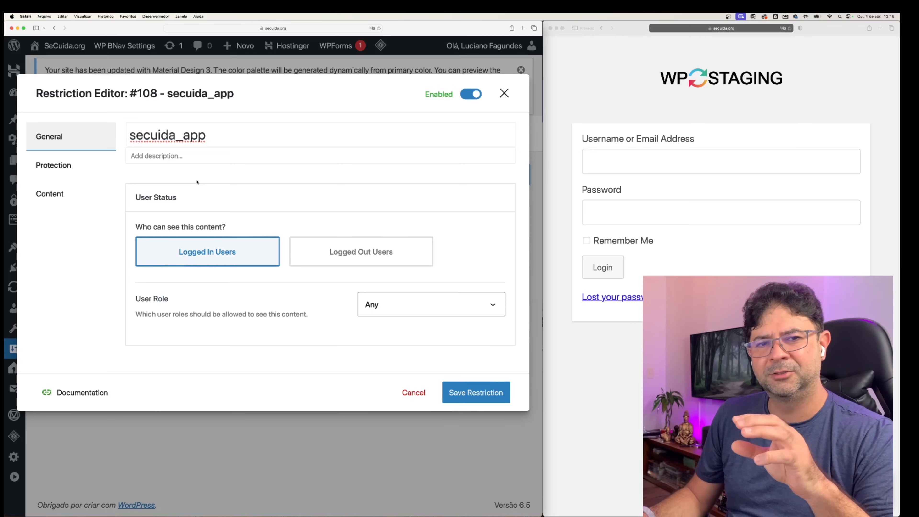
{"action": "double_click", "coordinate": [145, 135]}
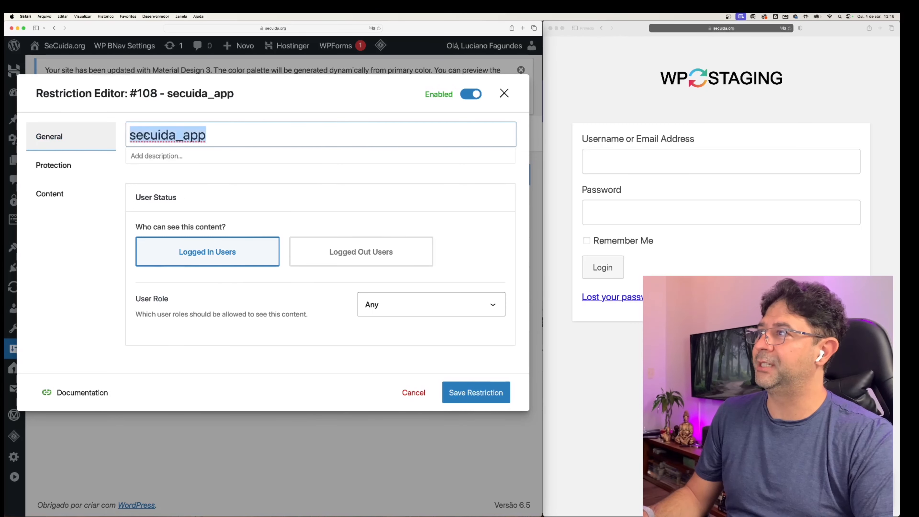
{"action": "left_click", "coordinate": [204, 258]}
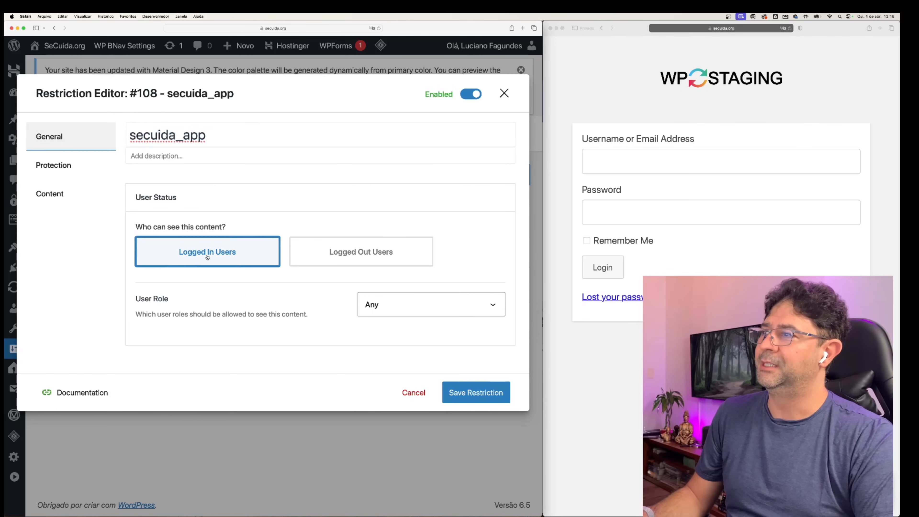
Set the restriction's User Role option to Matching to examine the roles to include, and return it to Any
{"action": "left_click", "coordinate": [409, 309]}
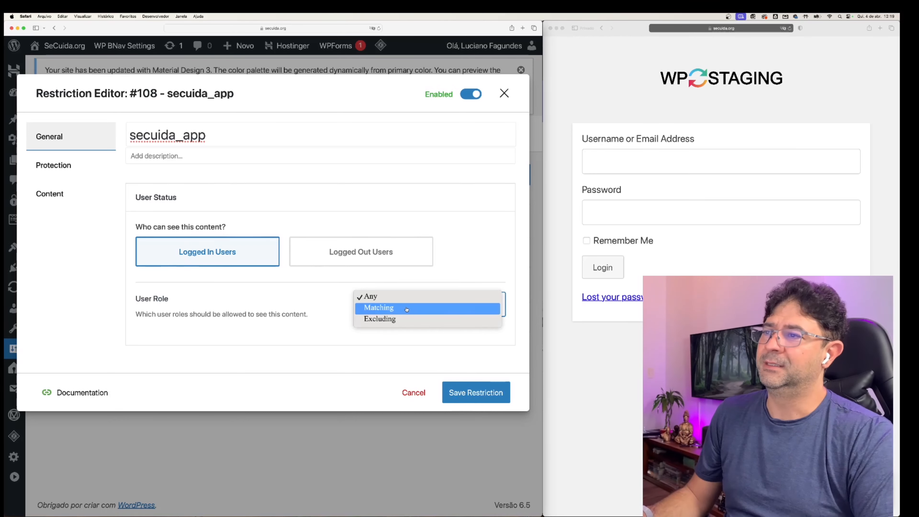
{"action": "left_click", "coordinate": [378, 312]}
{"action": "scroll", "coordinate": [295, 390], "scroll_direction": "down", "scroll_amount": 4}
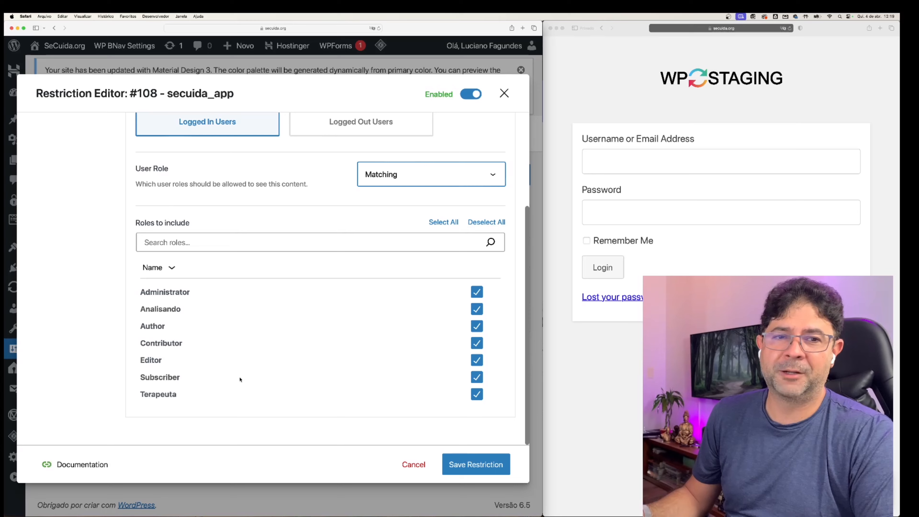
{"action": "left_click", "coordinate": [376, 171]}
{"action": "left_click", "coordinate": [375, 157]}
Review the restriction's protection options and selected pages, and save the restriction
{"action": "left_click", "coordinate": [70, 166]}
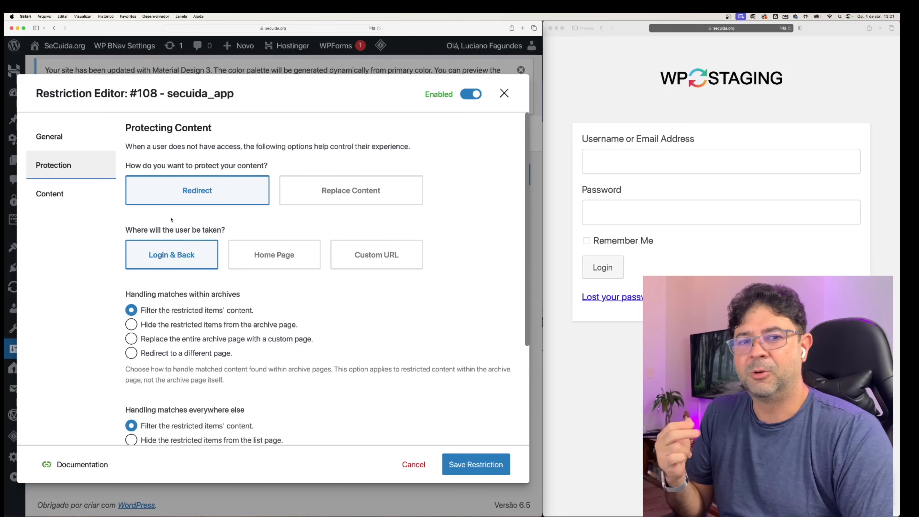
{"action": "left_click", "coordinate": [78, 205]}
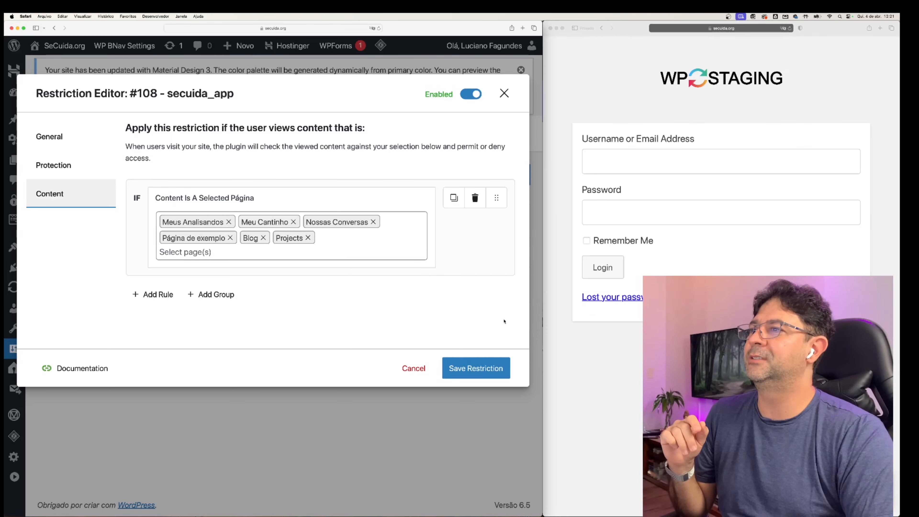
{"action": "left_click", "coordinate": [470, 367]}
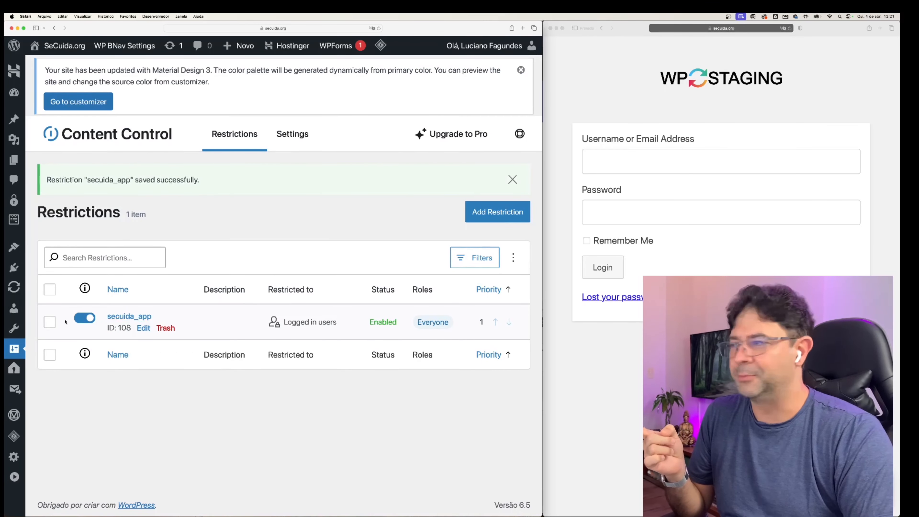
Disable the secuida_app restriction and view the Meu Cantinho page in Chrome while logged in
{"action": "left_click", "coordinate": [90, 318]}
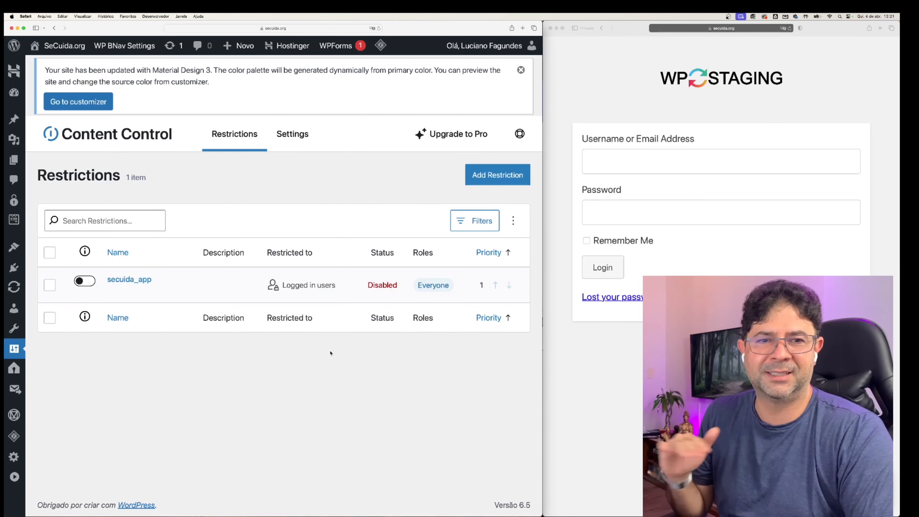
{"action": "left_click", "coordinate": [686, 28]}
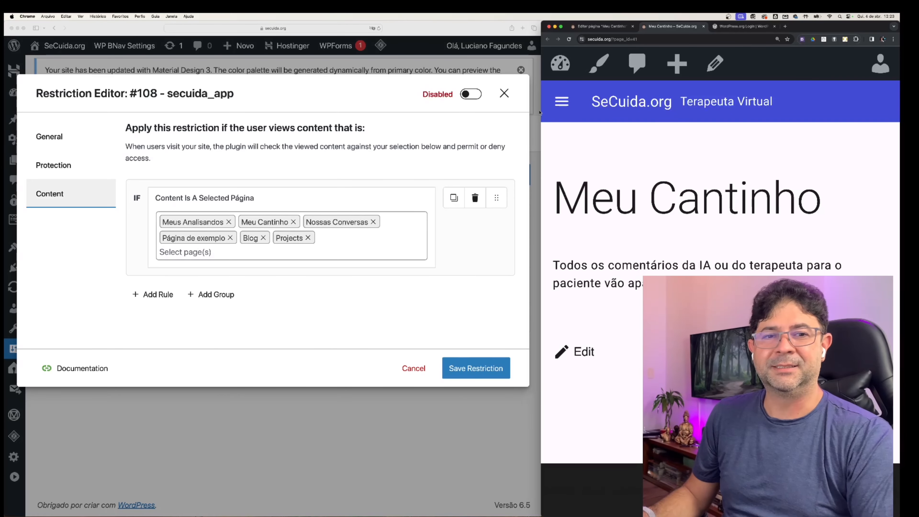
{"action": "left_click", "coordinate": [561, 101]}
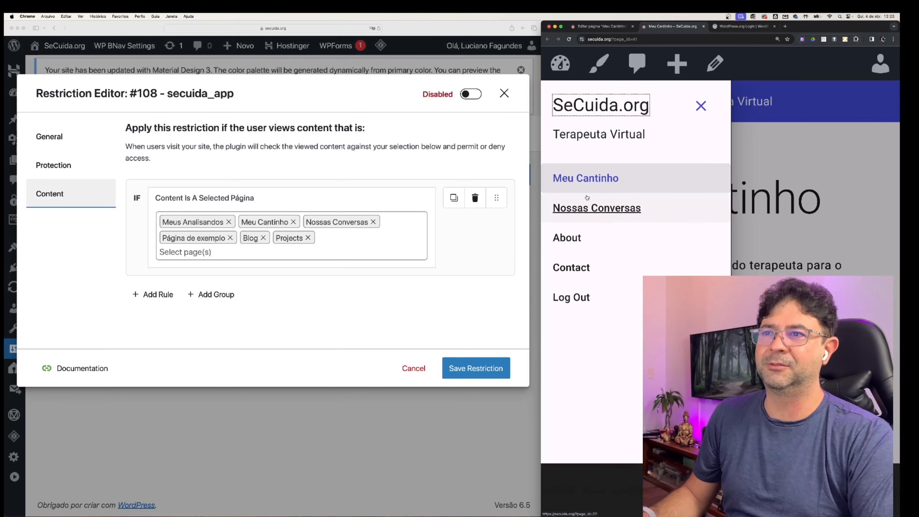
{"action": "left_click", "coordinate": [589, 181]}
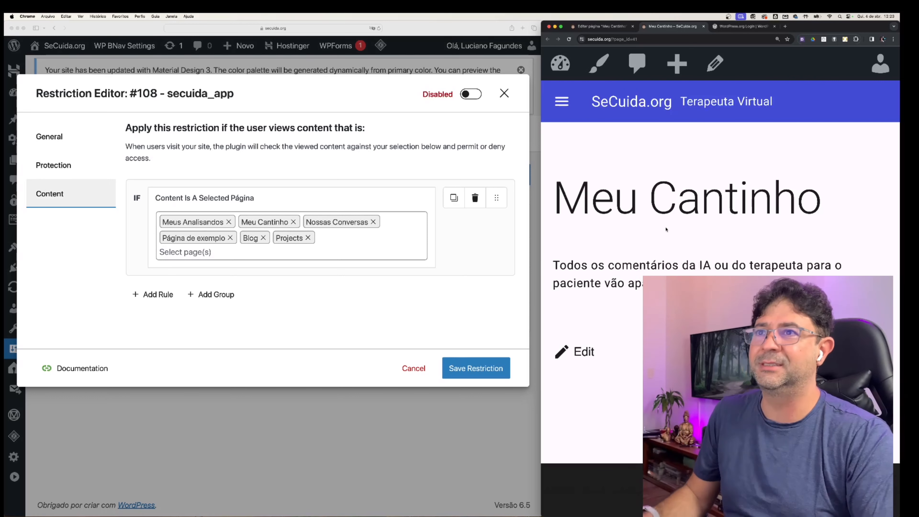
Copy the Meu Cantinho page's address and open it in a new incognito window
{"action": "left_click", "coordinate": [645, 39]}
{"action": "key", "text": "super+c"}
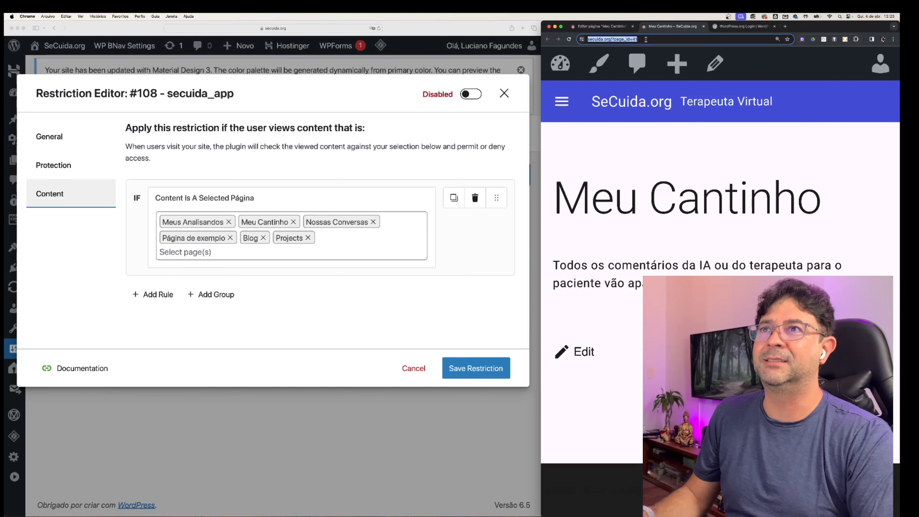
{"action": "left_click", "coordinate": [893, 39]}
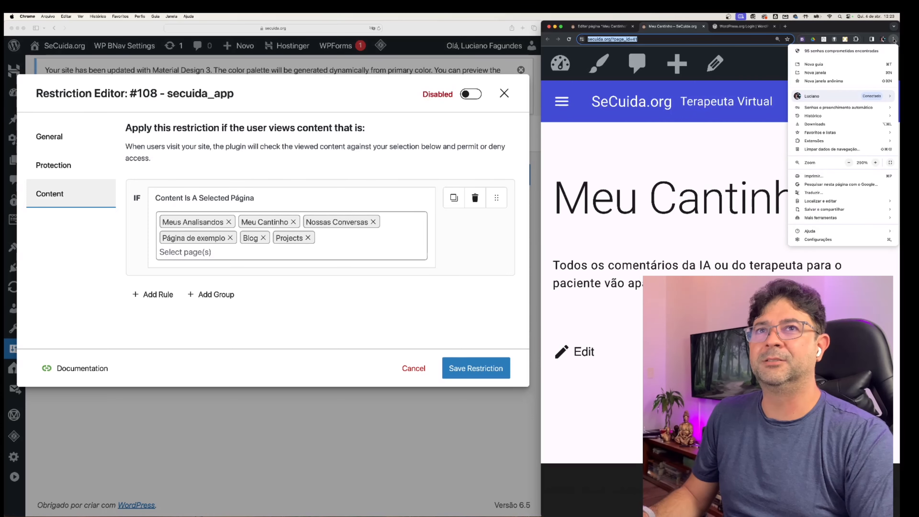
{"action": "left_click", "coordinate": [823, 81]}
{"action": "key", "text": "super+v"}
{"action": "key", "text": "Return"}
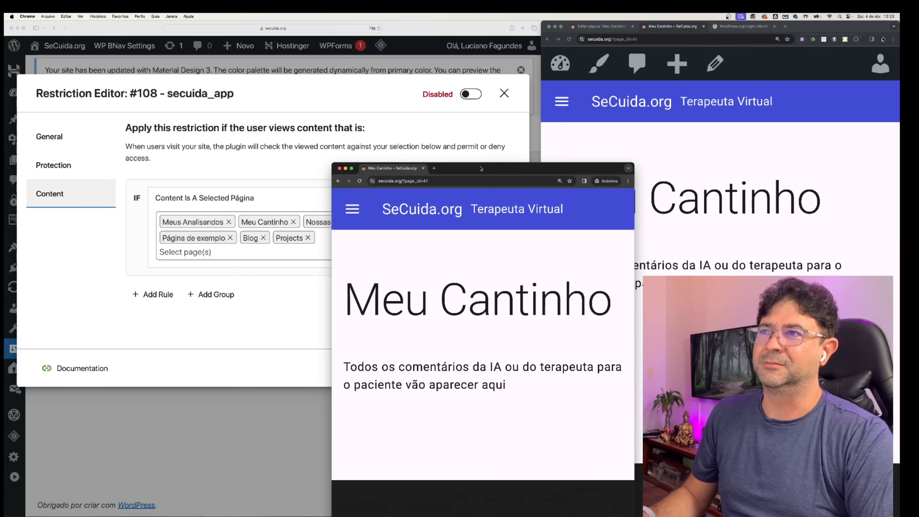
Compare the Meu Cantinho page in the incognito window with the logged-in window, placing the incognito window over it
{"action": "left_click_drag", "start_coordinate": [481, 168], "coordinate": [566, 141]}
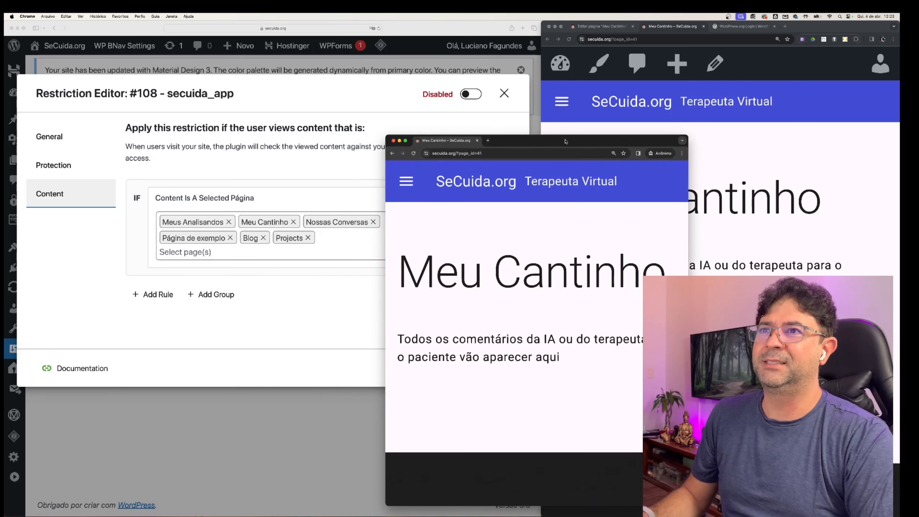
{"action": "left_click", "coordinate": [761, 141]}
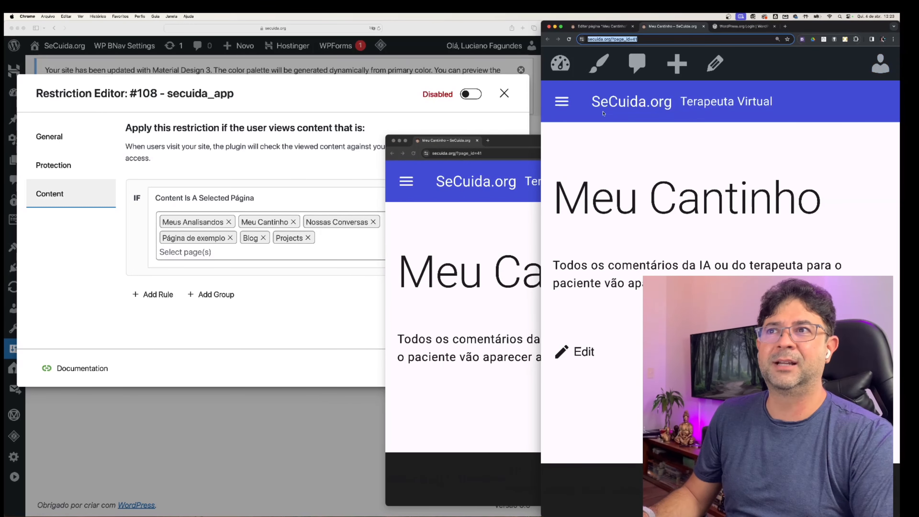
{"action": "left_click", "coordinate": [533, 235]}
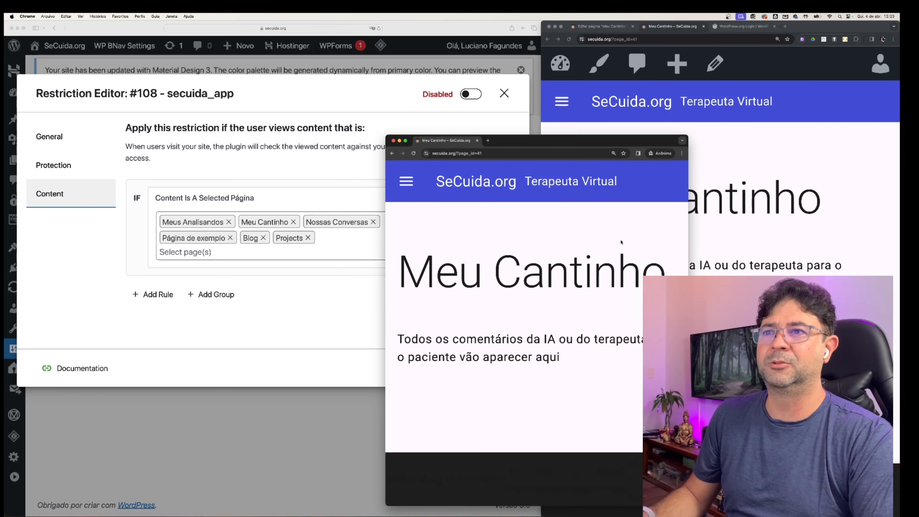
{"action": "left_click_drag", "start_coordinate": [623, 141], "coordinate": [775, 127]}
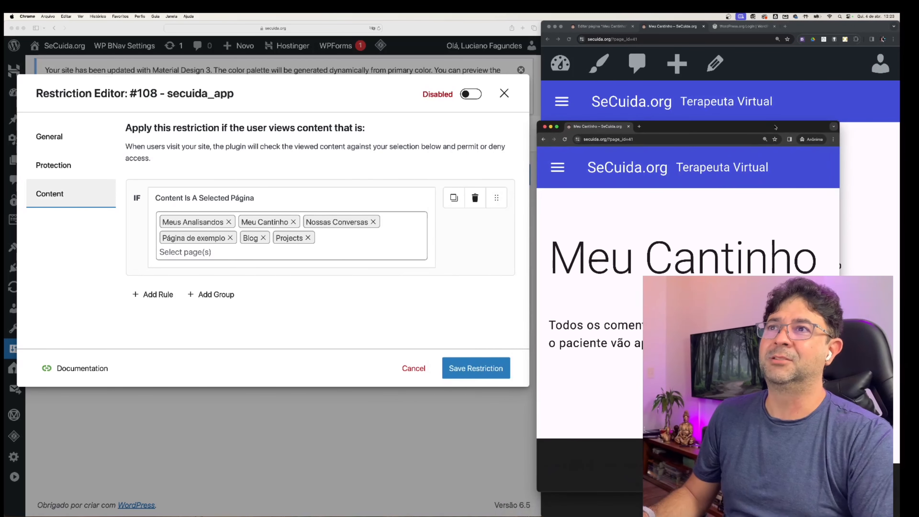
Enable the secuida_app restriction and move the incognito window over the restrictions list
{"action": "left_click", "coordinate": [337, 279]}
{"action": "left_click", "coordinate": [86, 283]}
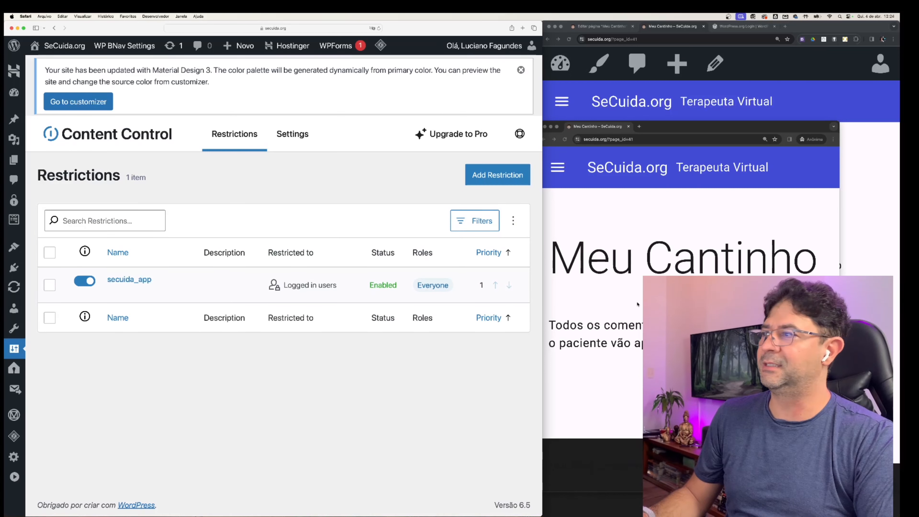
{"action": "left_click", "coordinate": [657, 232]}
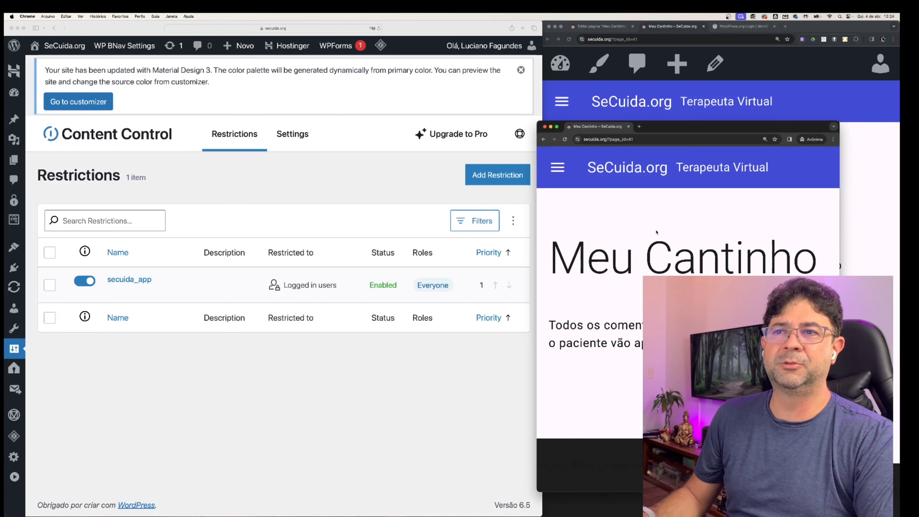
{"action": "left_click_drag", "start_coordinate": [724, 127], "coordinate": [378, 85]}
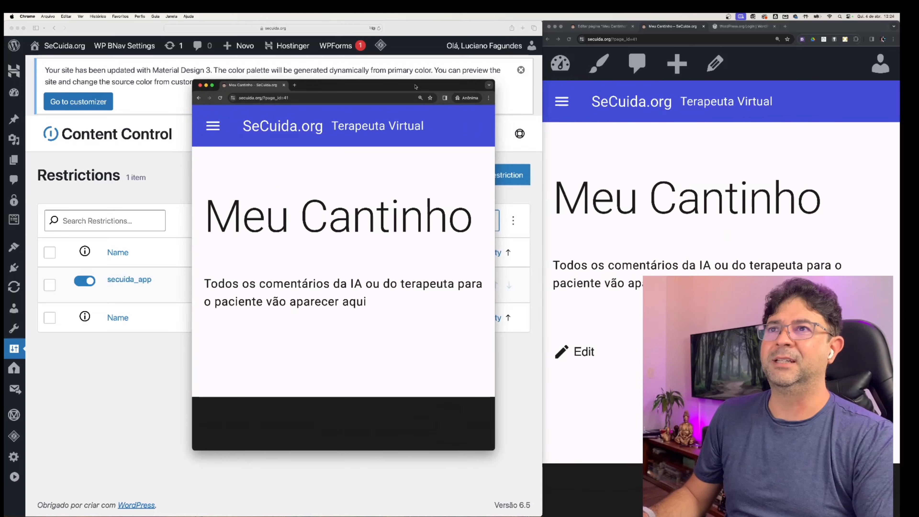
View the Nossas Conversas page and return to Meu Cantinho in the logged-in Chrome window
{"action": "left_click", "coordinate": [581, 105]}
{"action": "left_click", "coordinate": [561, 102]}
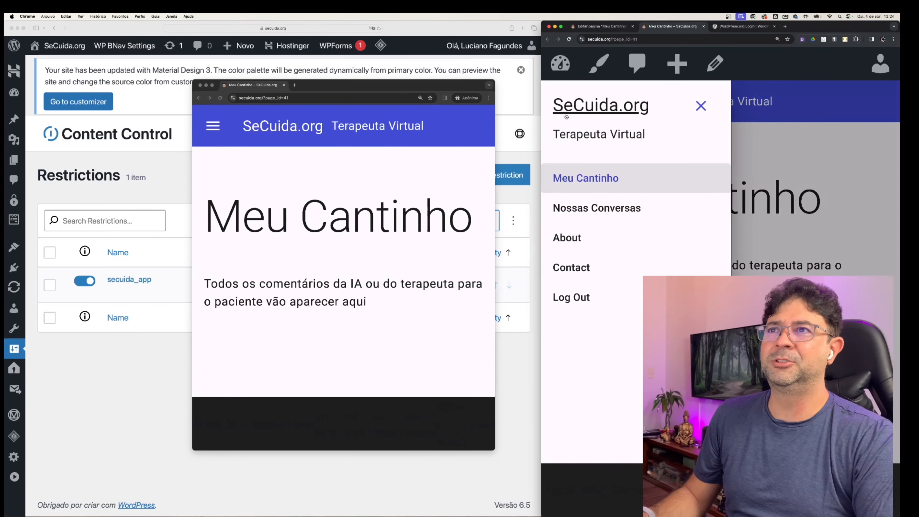
{"action": "left_click", "coordinate": [597, 207]}
{"action": "left_click", "coordinate": [562, 102]}
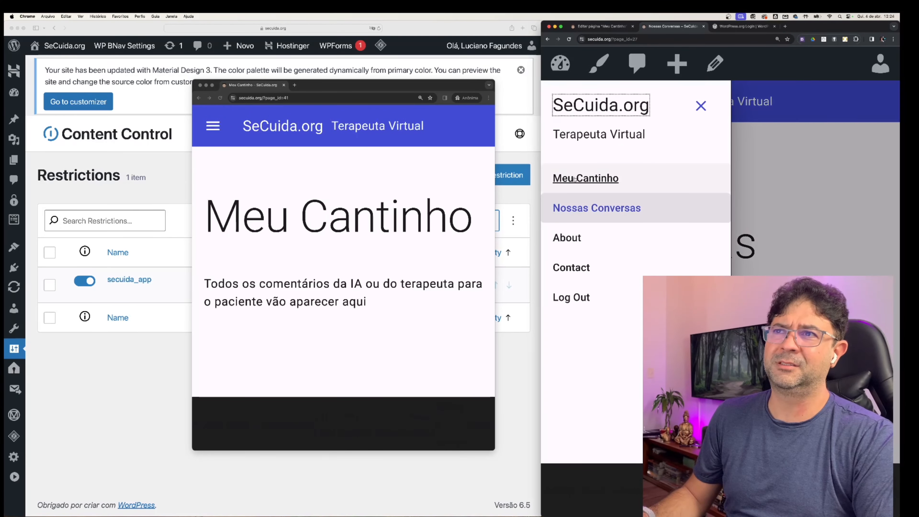
{"action": "left_click", "coordinate": [576, 178]}
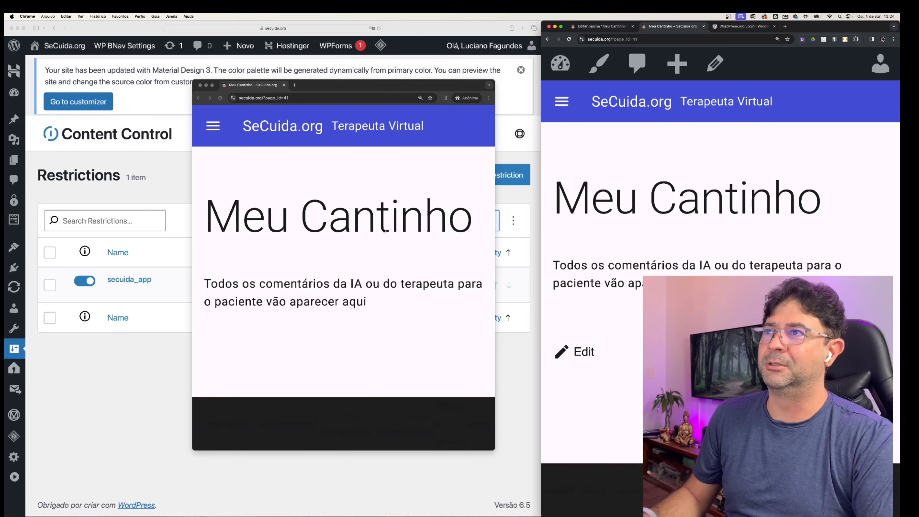
Reload Meu Cantinho in the incognito window and log in as paciente with the account password to view the restricted page
{"action": "left_click_drag", "start_coordinate": [382, 88], "coordinate": [362, 88]}
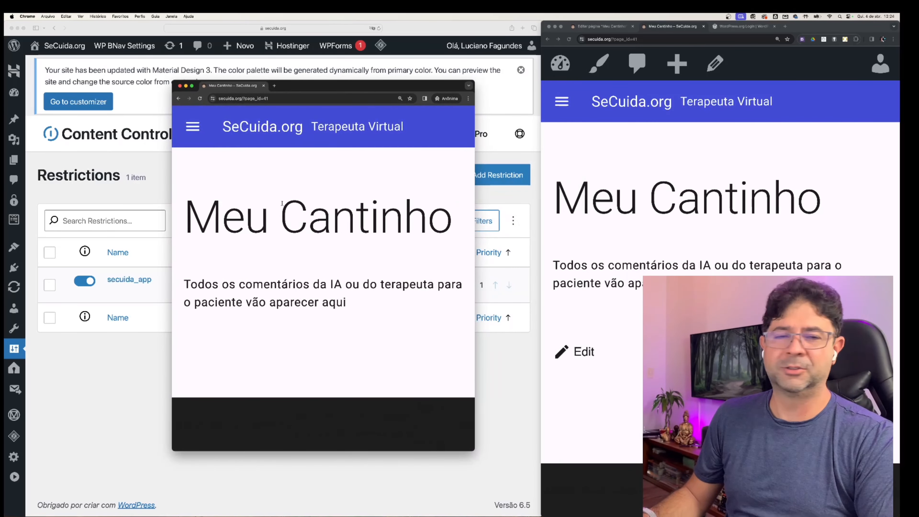
{"action": "left_click", "coordinate": [200, 98]}
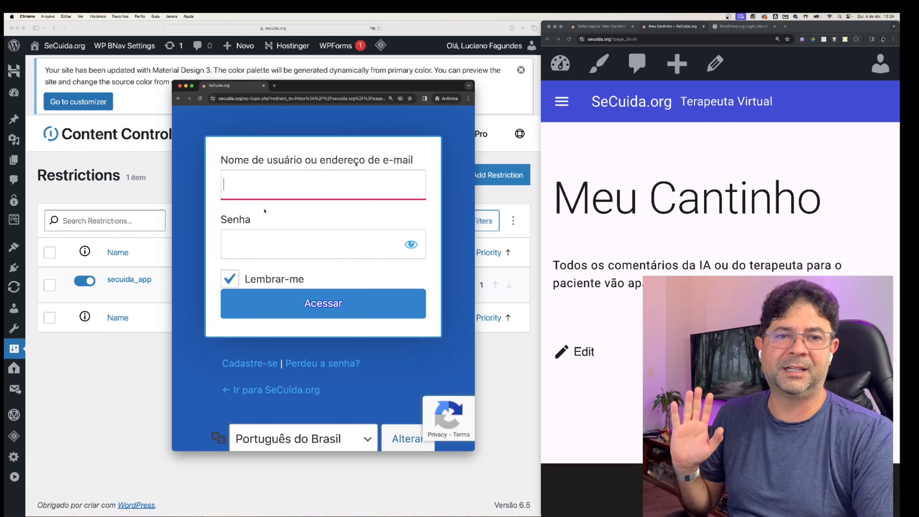
{"action": "left_click", "coordinate": [287, 186]}
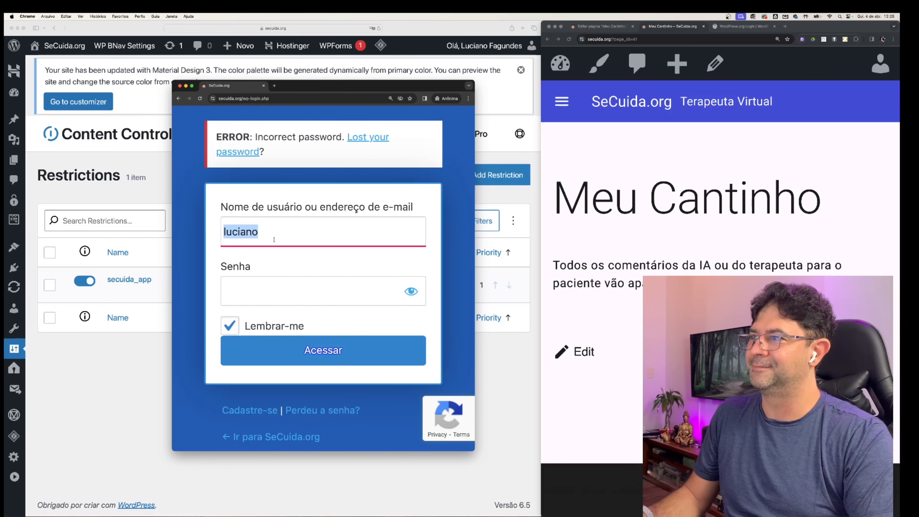
{"action": "type", "text": "paciente"}
{"action": "key", "text": "Tab"}
{"action": "type", "text": "•••••••••"}
{"action": "key", "text": "Return"}
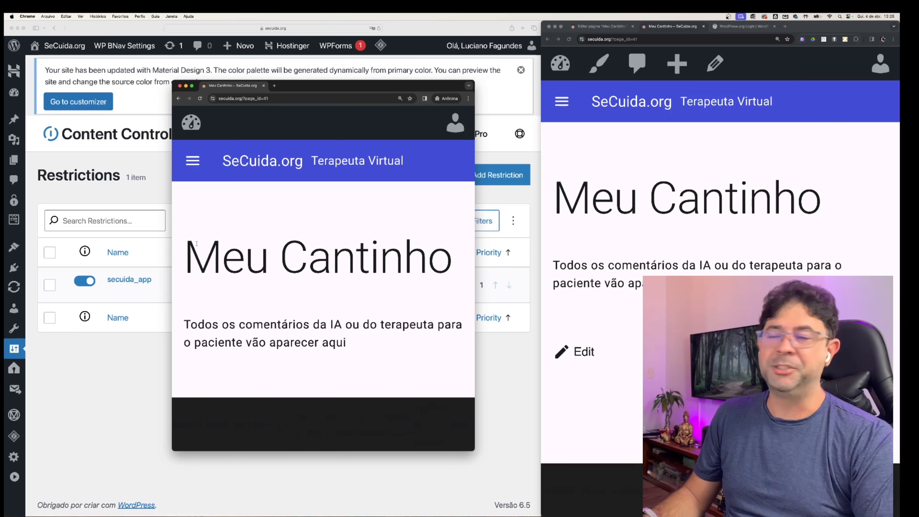
{"action": "left_click_drag", "start_coordinate": [214, 259], "coordinate": [428, 262]}
{"action": "left_click", "coordinate": [428, 293]}
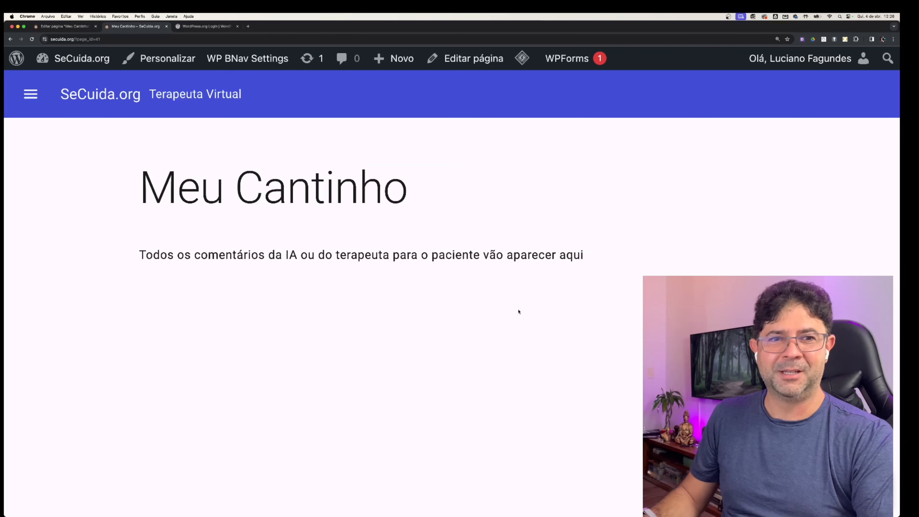